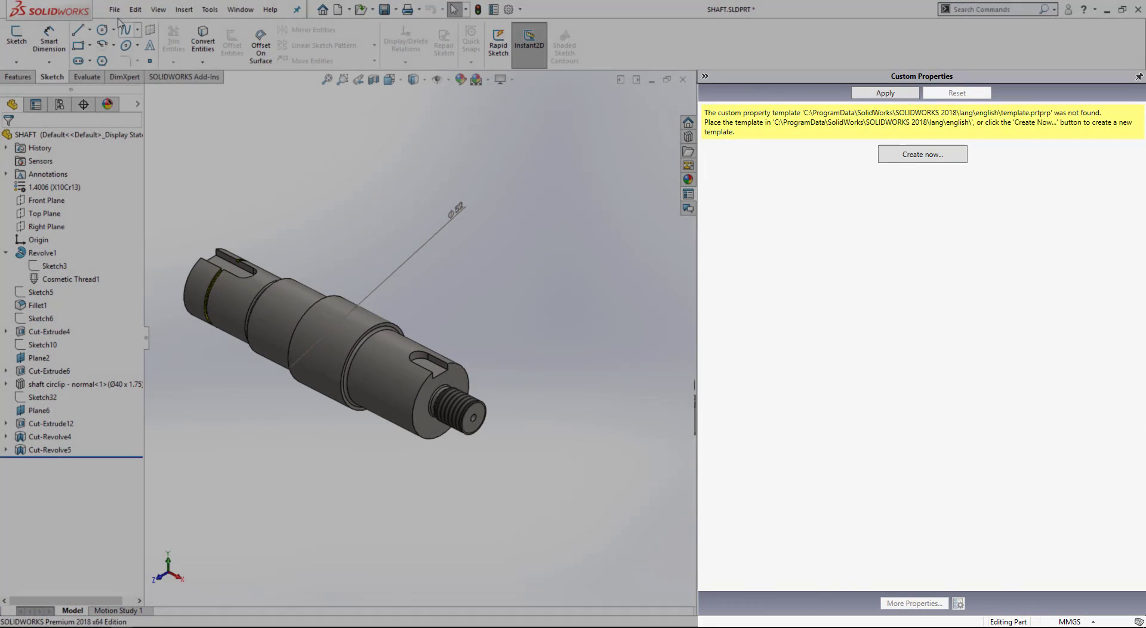
Check the shaft part's custom properties table in its file properties and close it without changes.
left_click(114, 9)
left_click(156, 320)
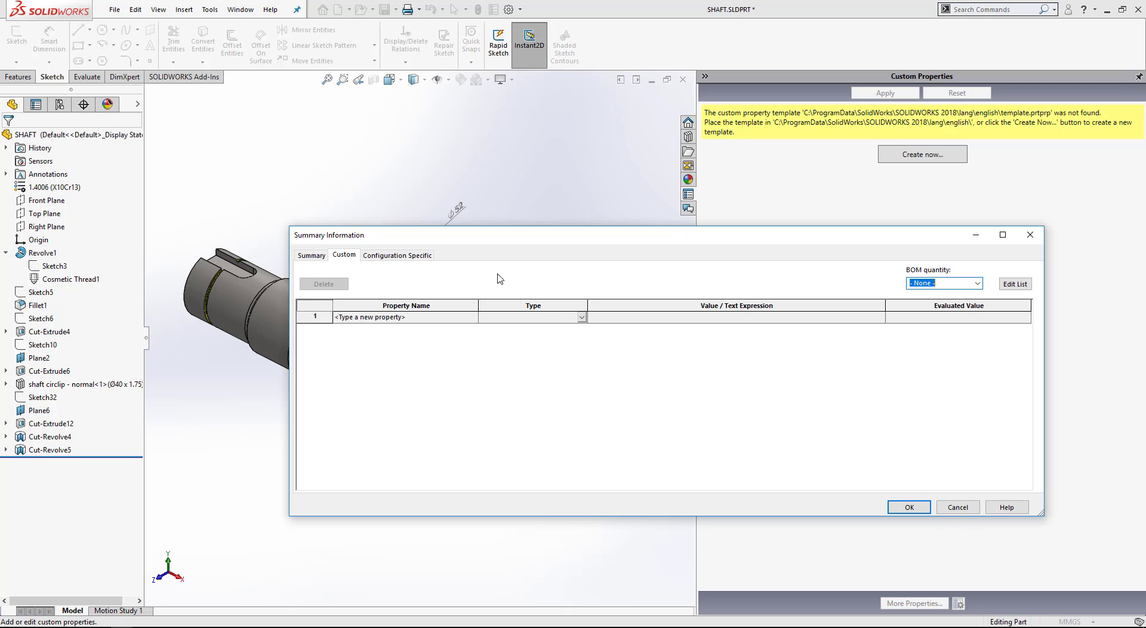
left_click(964, 506)
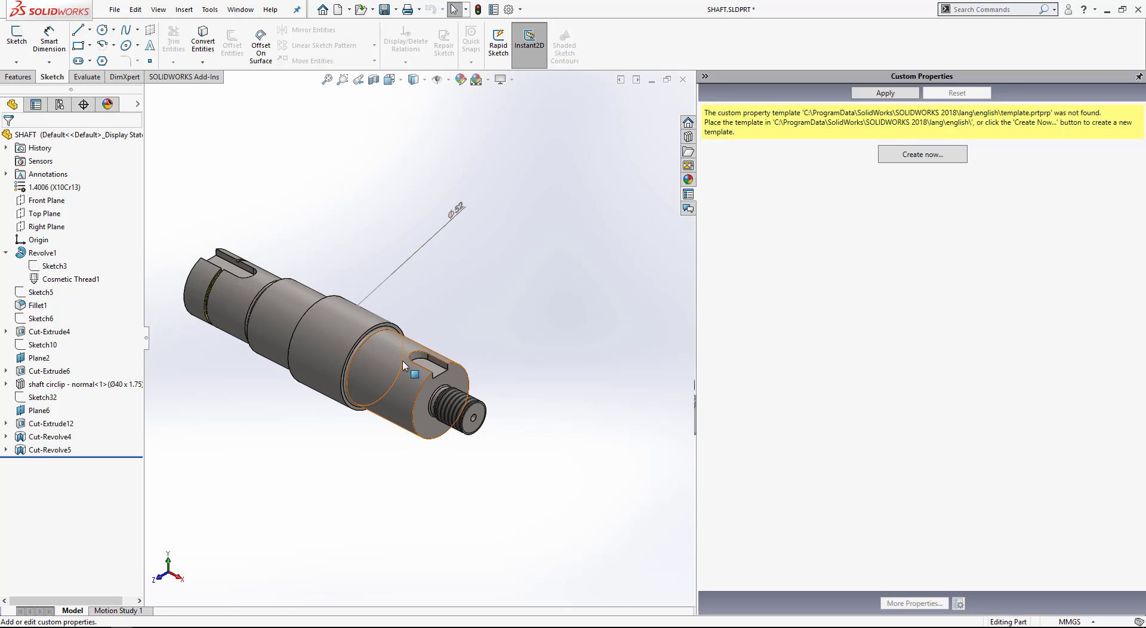
Create a new property template in Property Tab Builder with its window maximized, and add a text box to the group box.
left_click(935, 159)
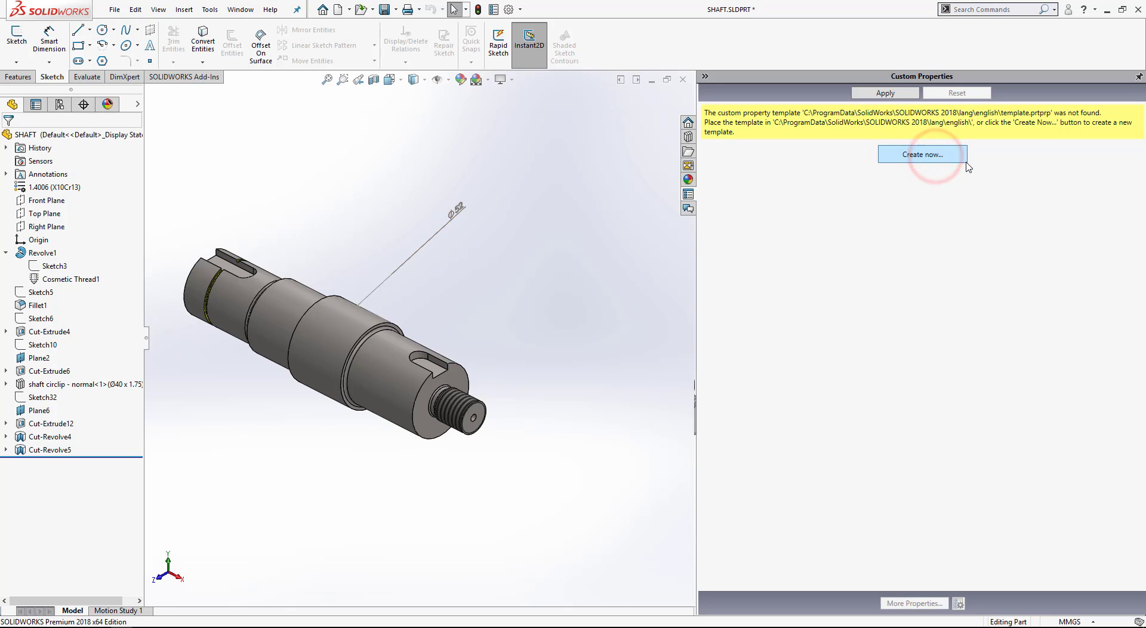
left_click_drag(328, 89, 574, 70)
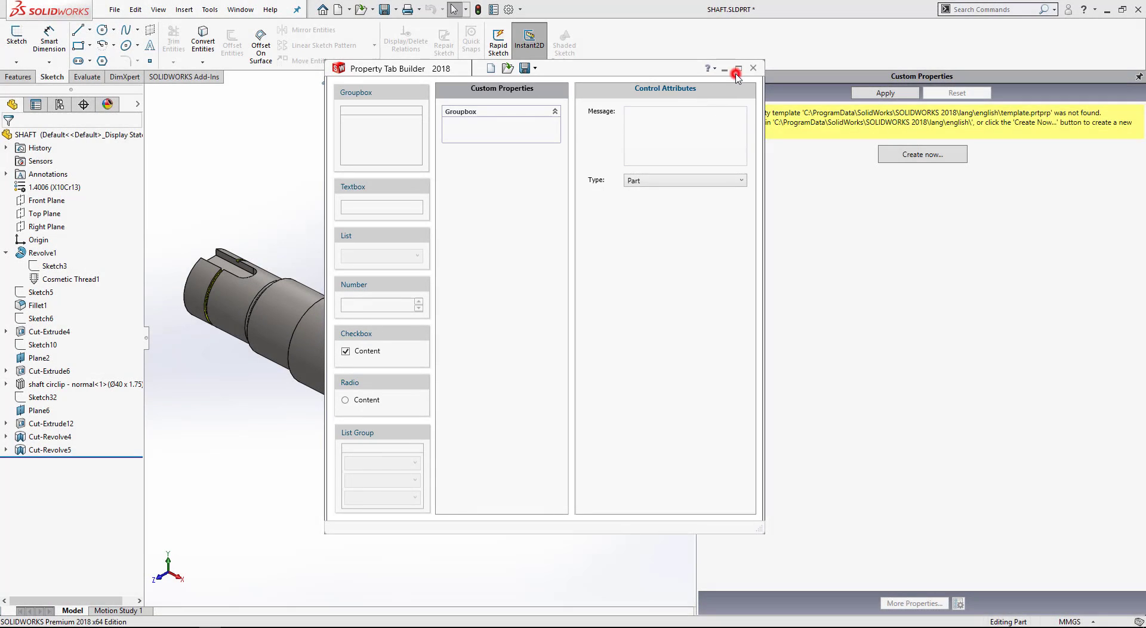
left_click(739, 69)
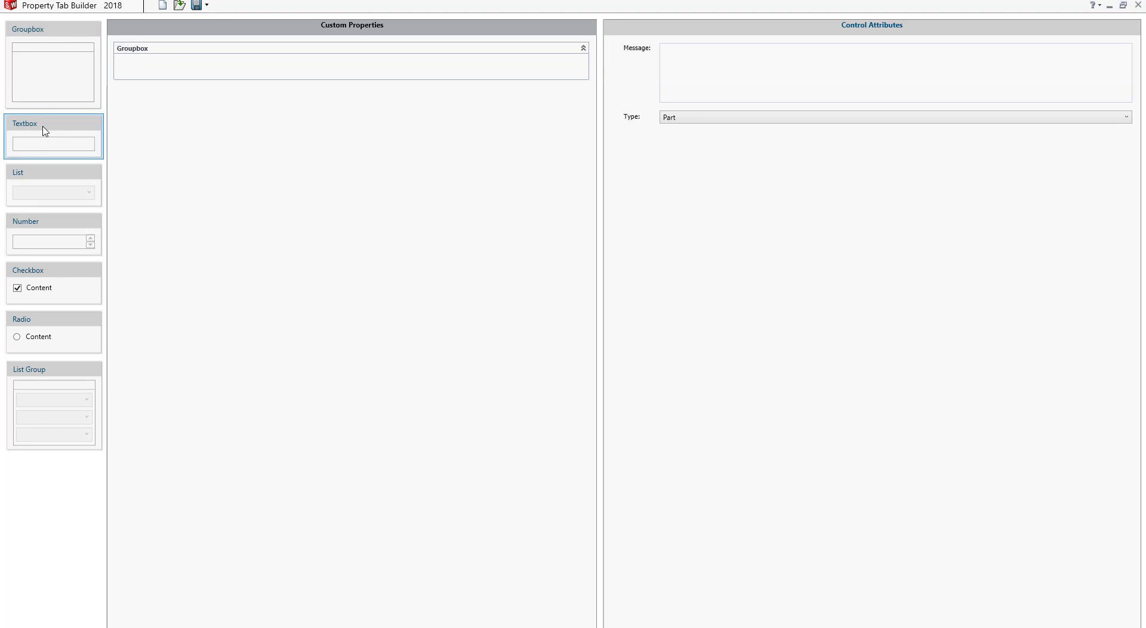
left_click_drag(44, 130, 183, 77)
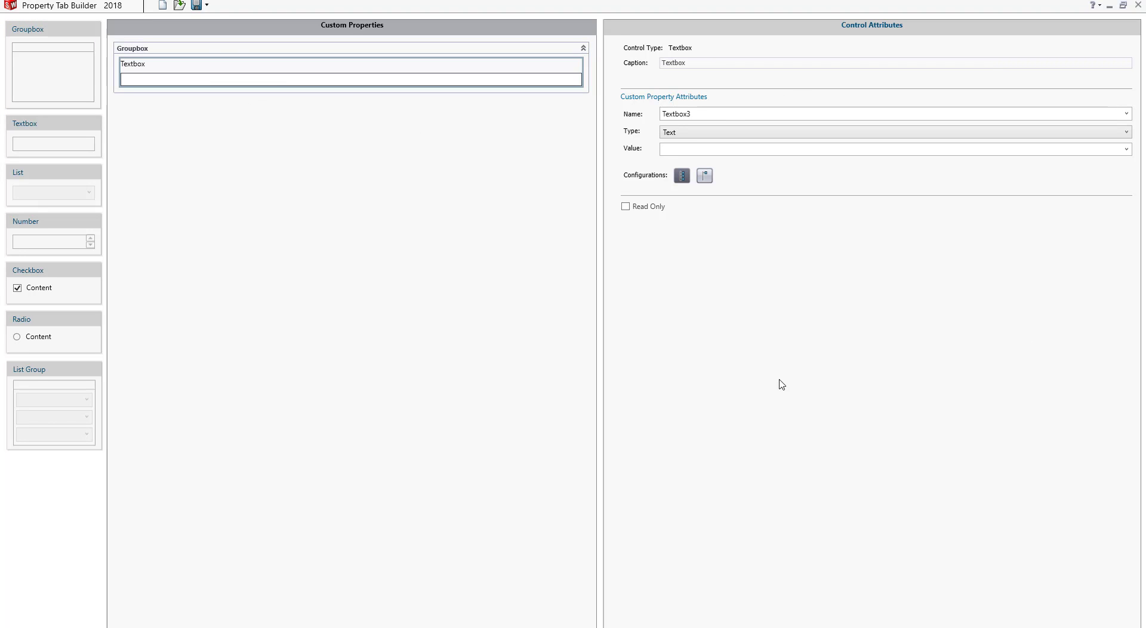
Caption the group box "Custom property" and keep it expanded by default.
left_click(169, 47)
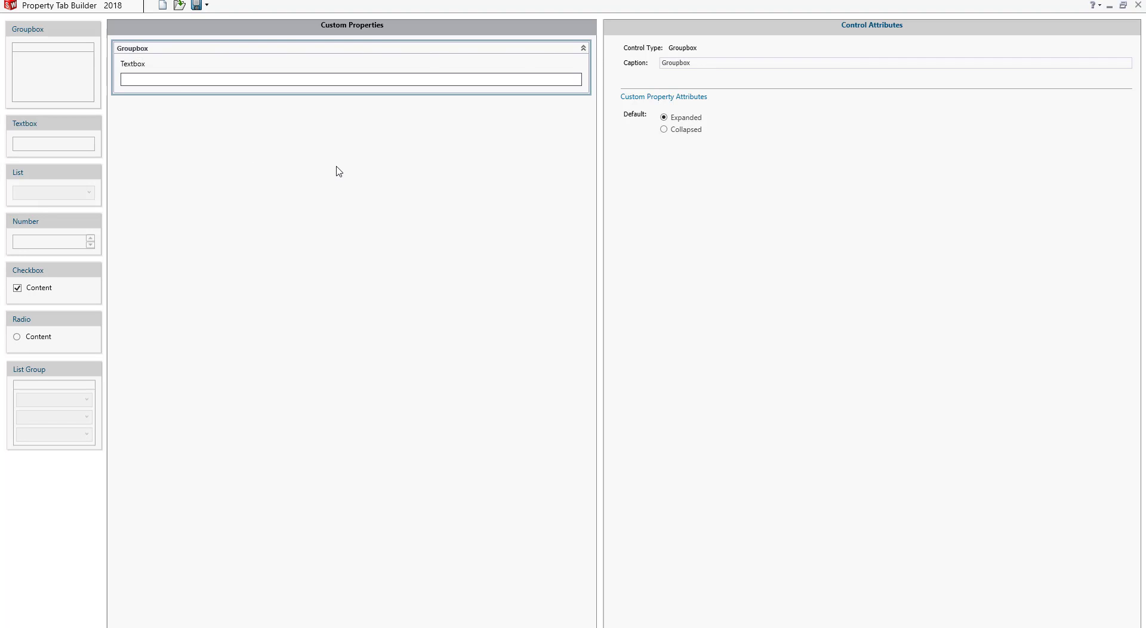
double_click(709, 64)
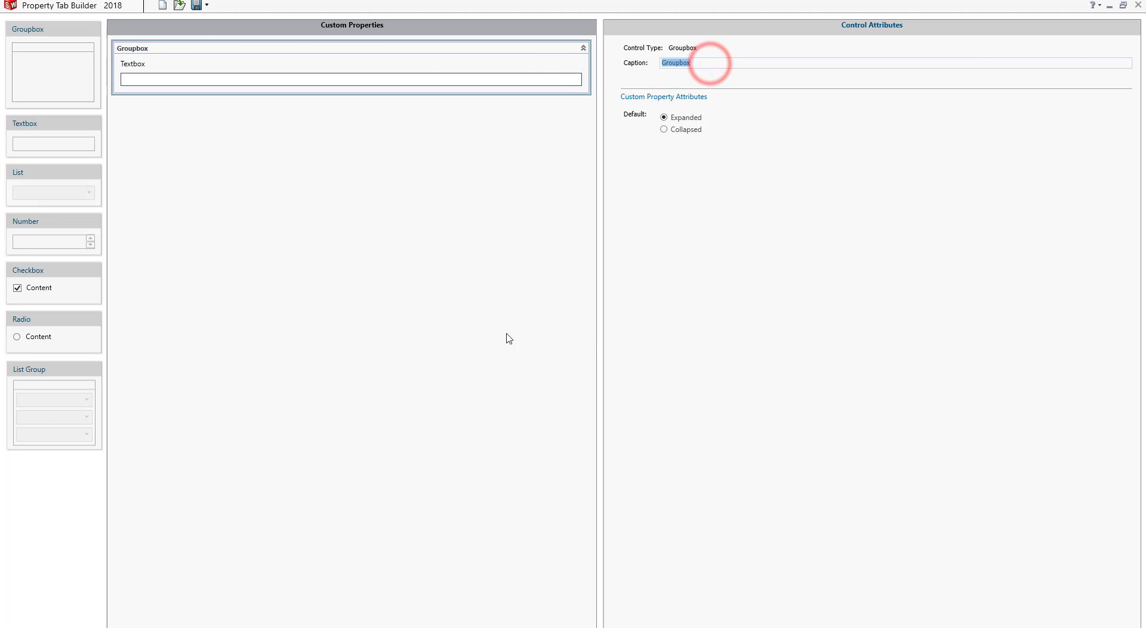
key("BackSpace")
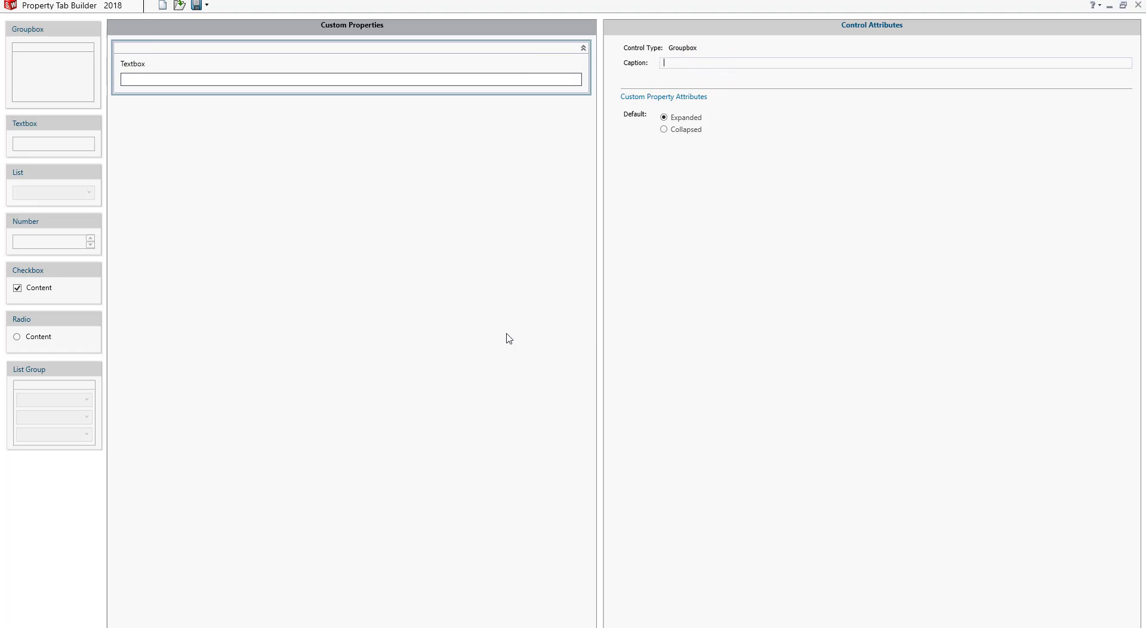
left_click(501, 236)
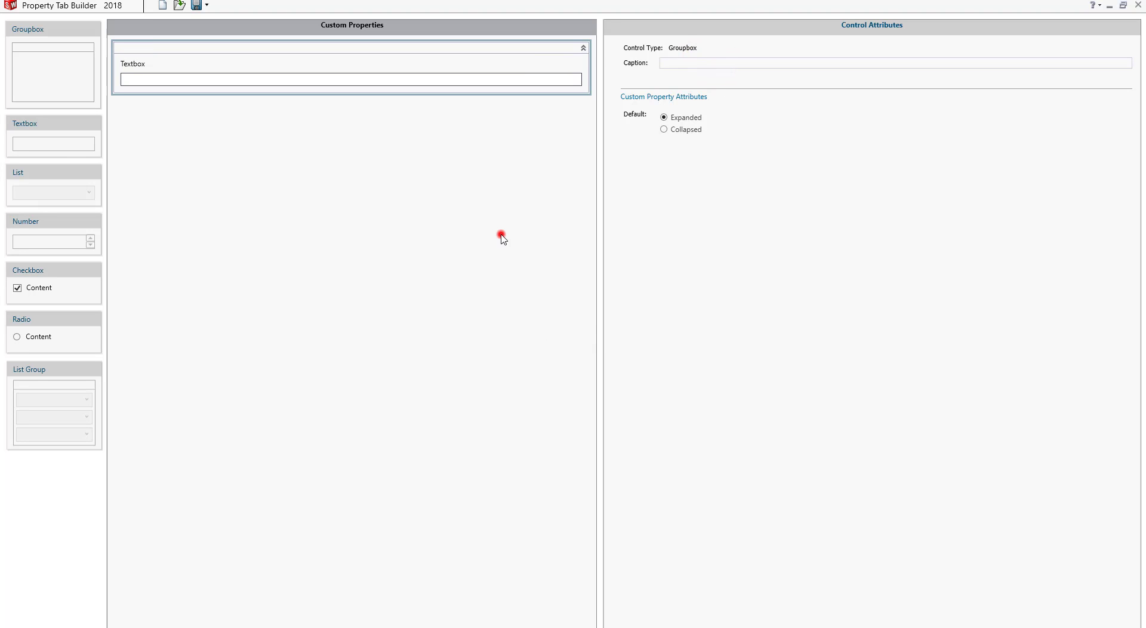
left_click(173, 43)
left_click(690, 64)
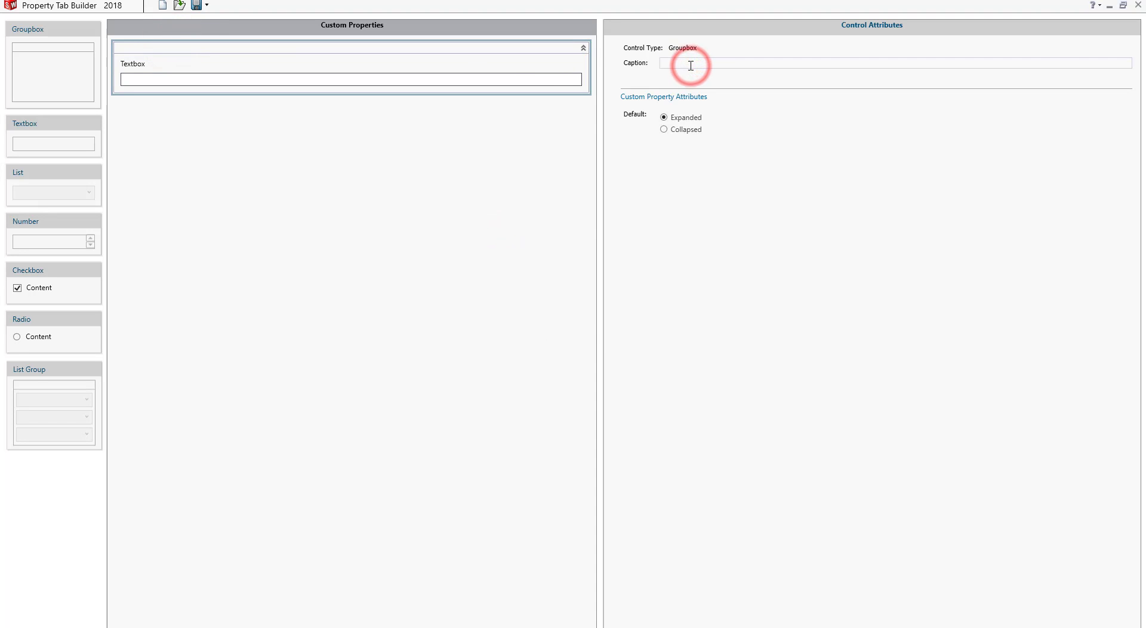
type("Custom property")
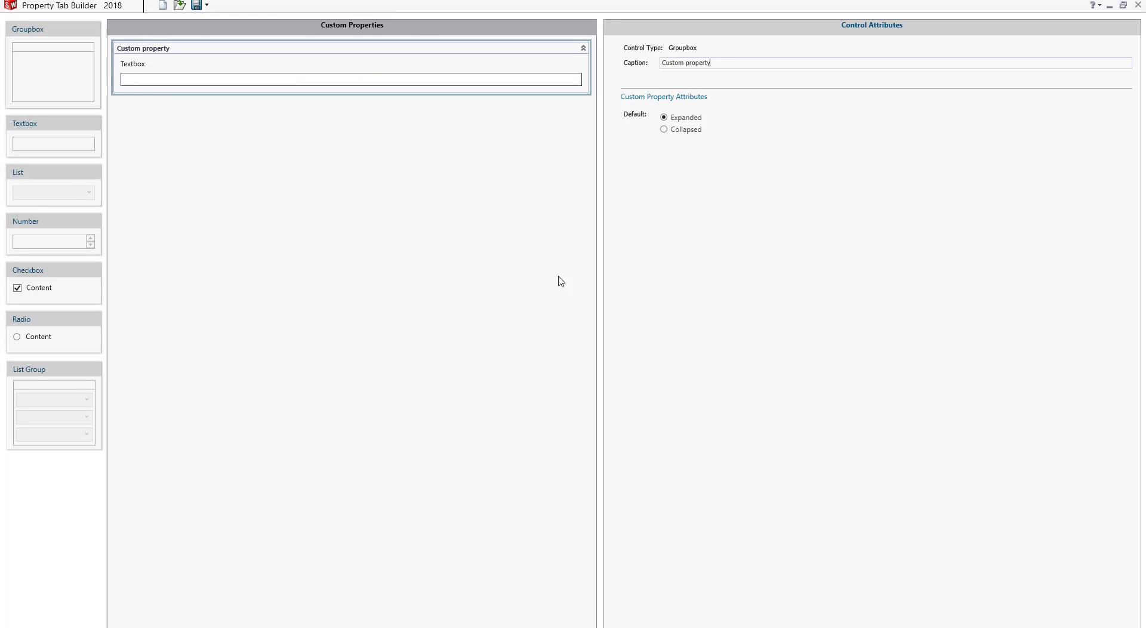
left_click(663, 130)
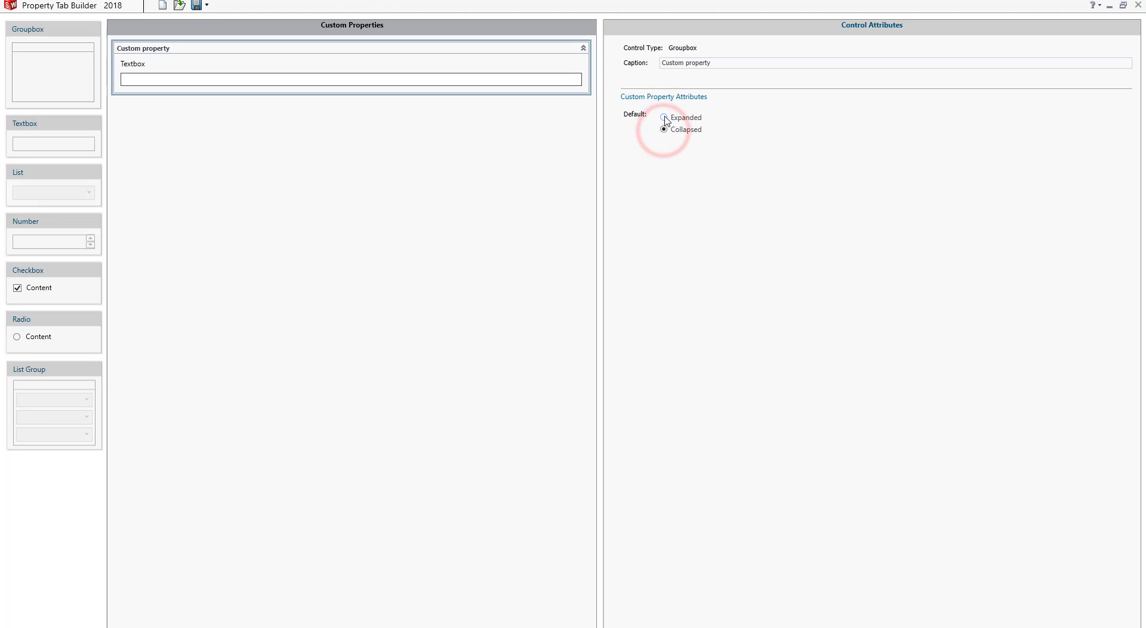
left_click(665, 117)
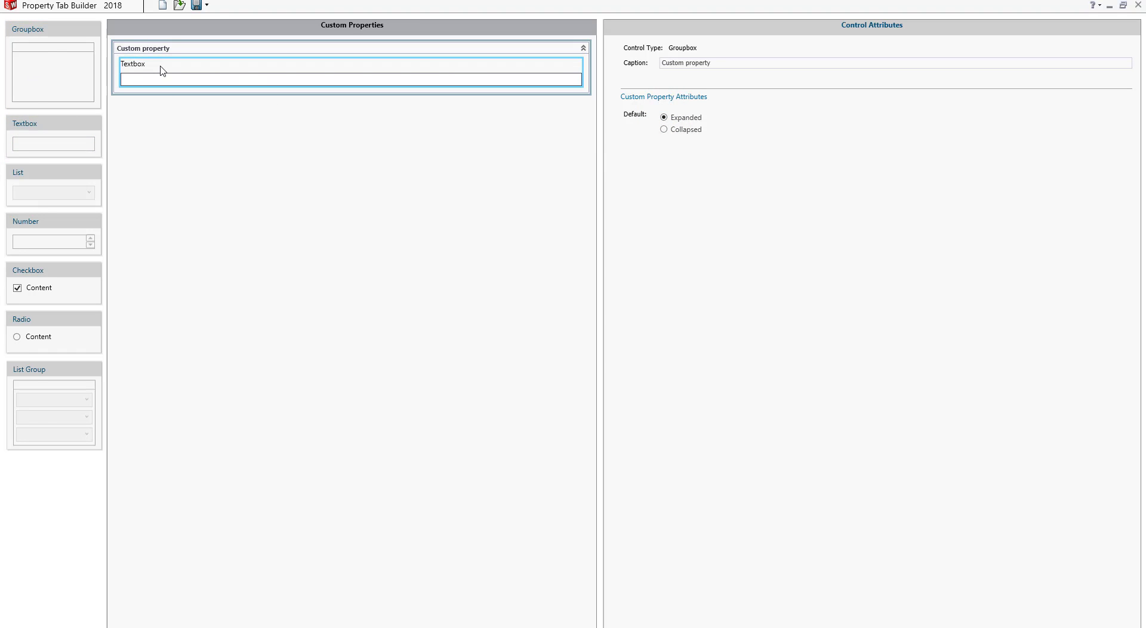
Caption the text box "Size", leaving its property name and value as they are.
left_click(198, 77)
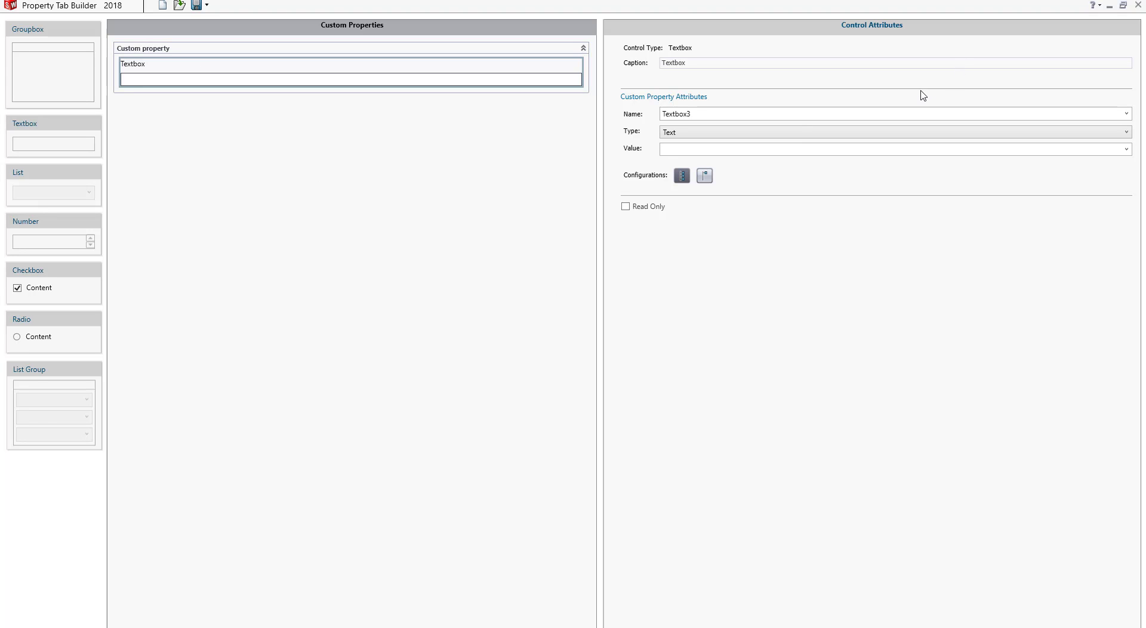
double_click(689, 62)
type("Size")
left_click(705, 110)
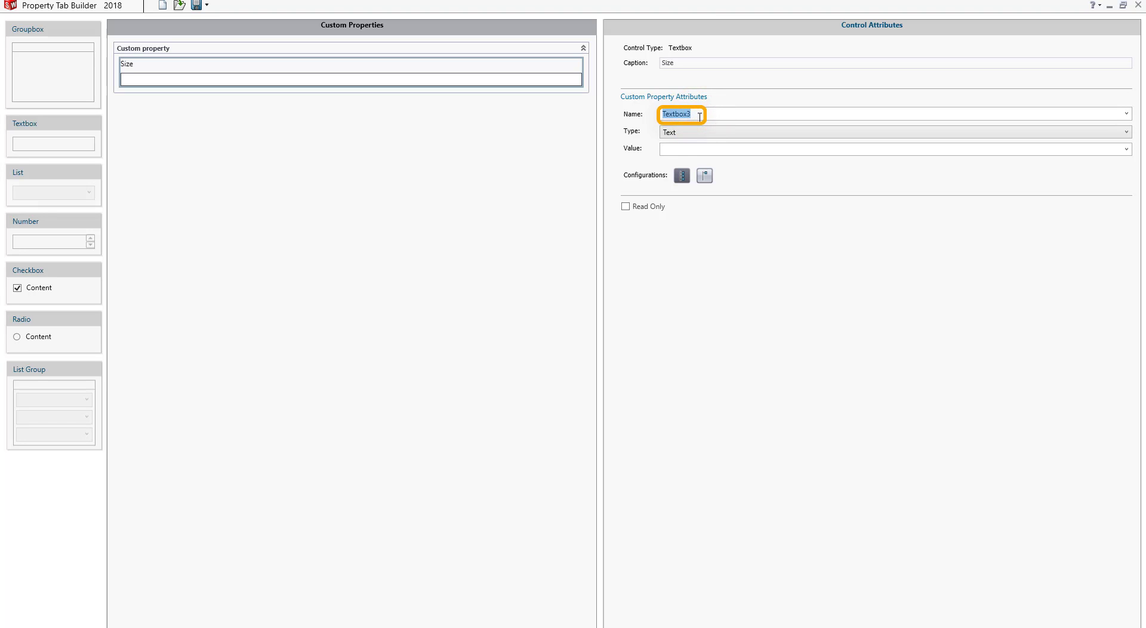
left_click(681, 146)
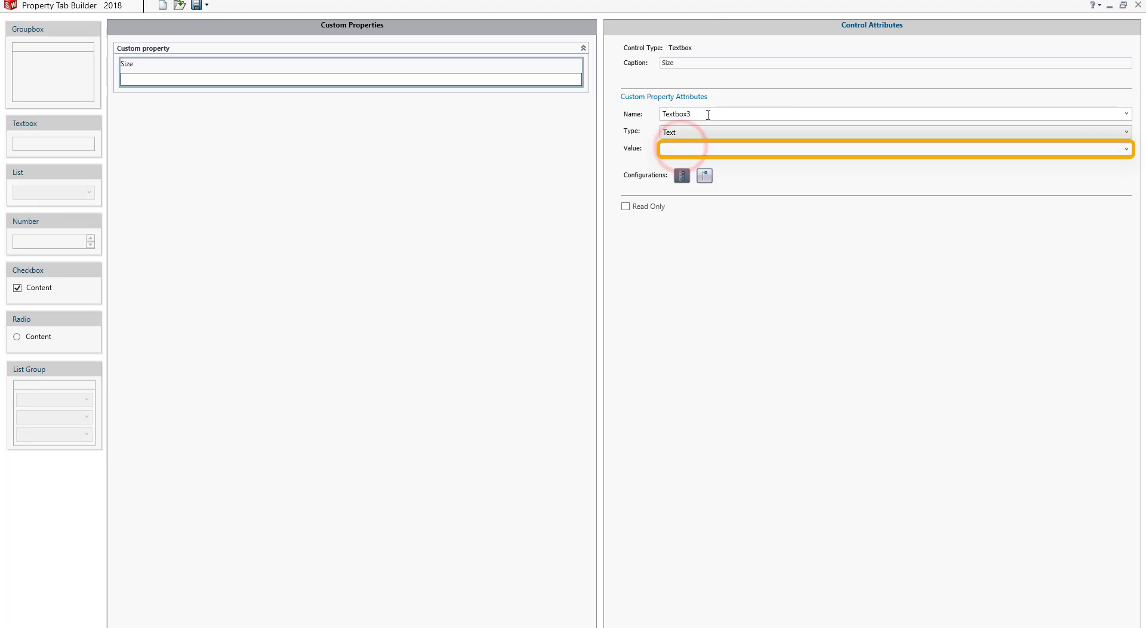
left_click(669, 148)
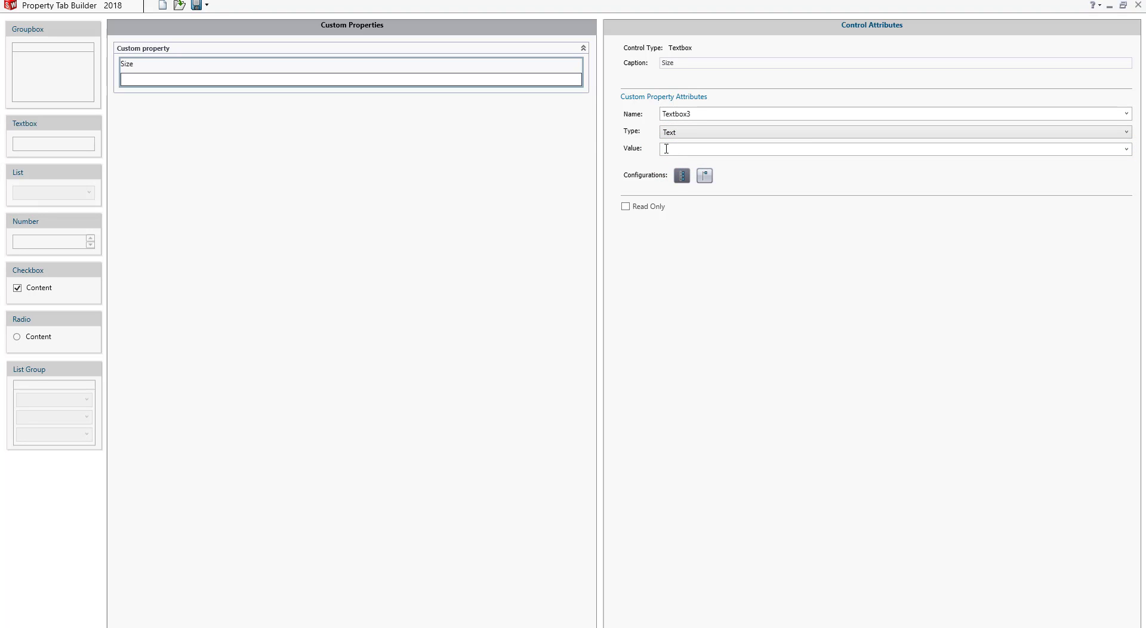
Save the property template and switch to SOLIDWORKS to load it for the shaft's custom properties.
left_click(196, 6)
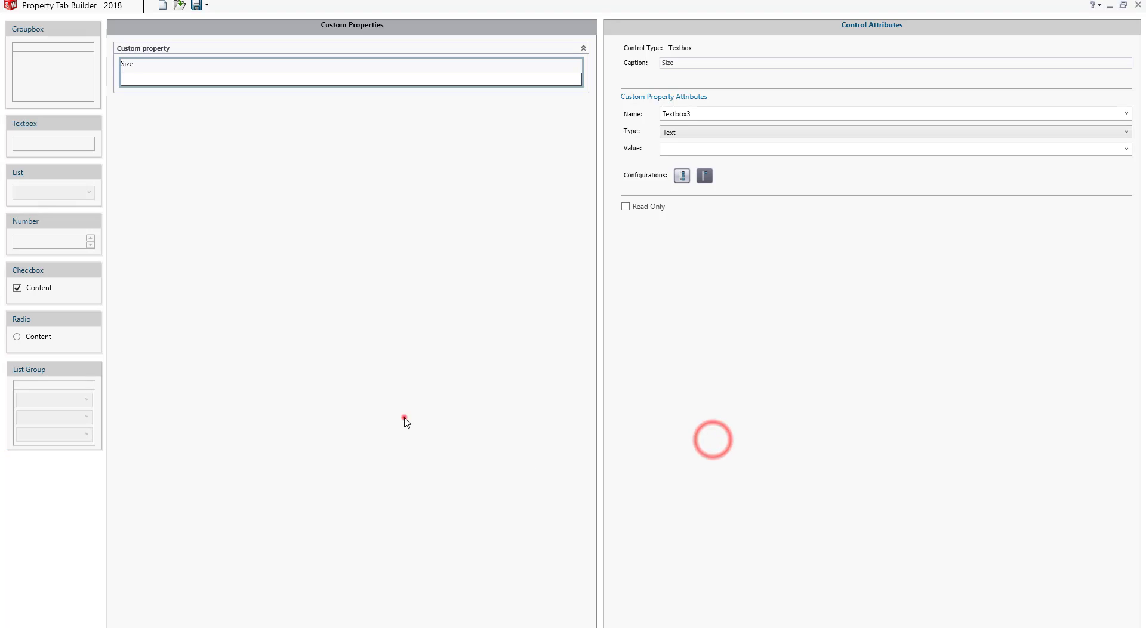
left_click(405, 419)
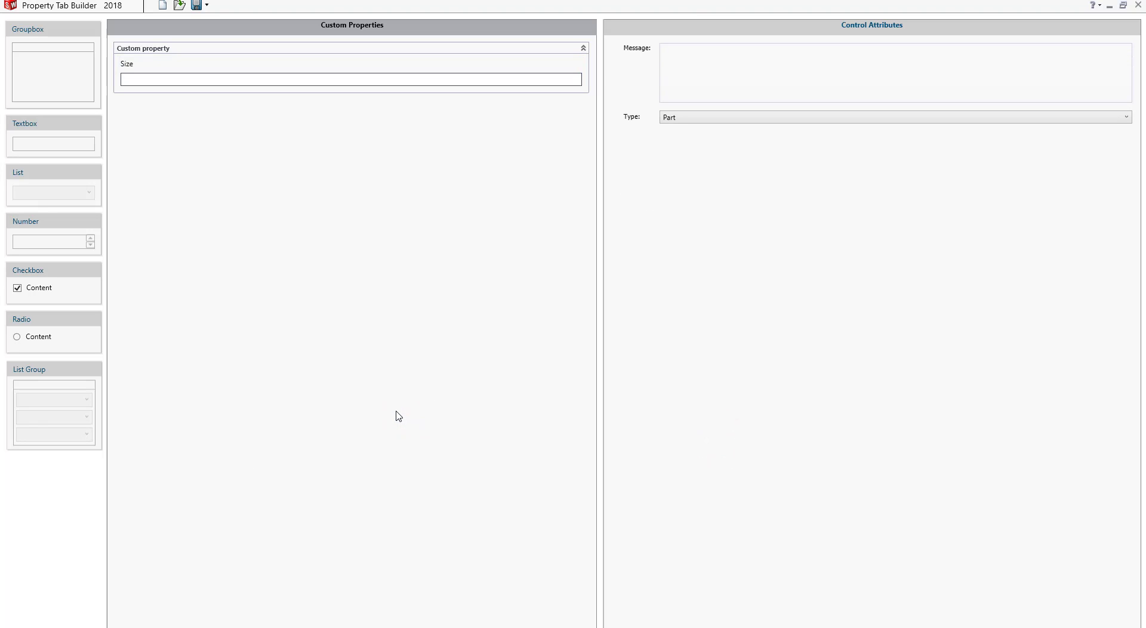
left_click(479, 271)
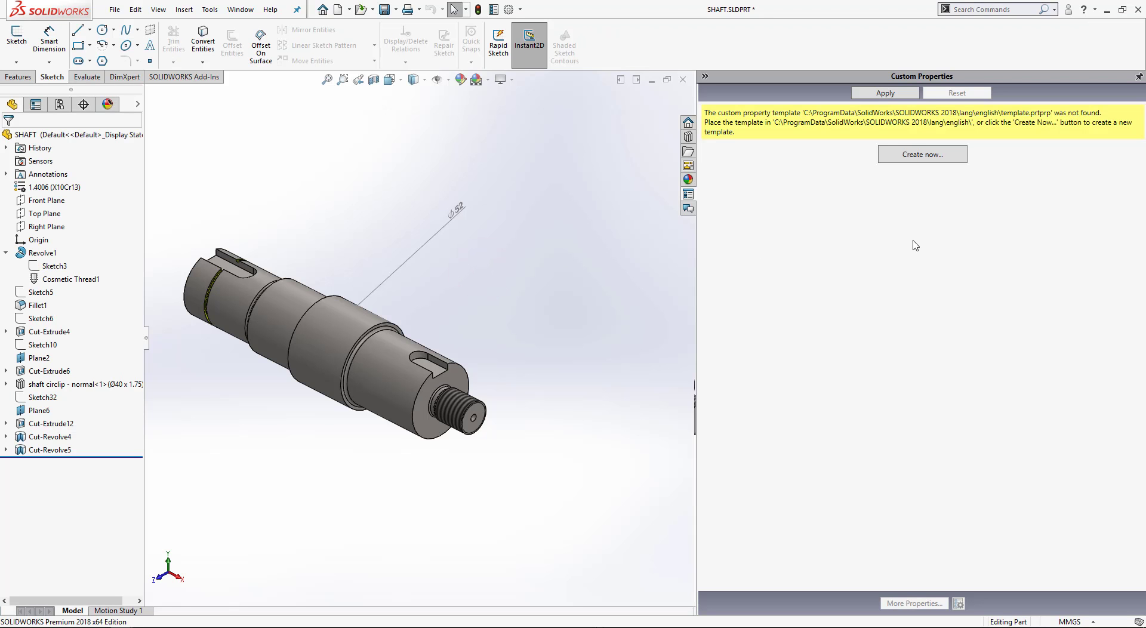
left_click(913, 240)
left_click(978, 344)
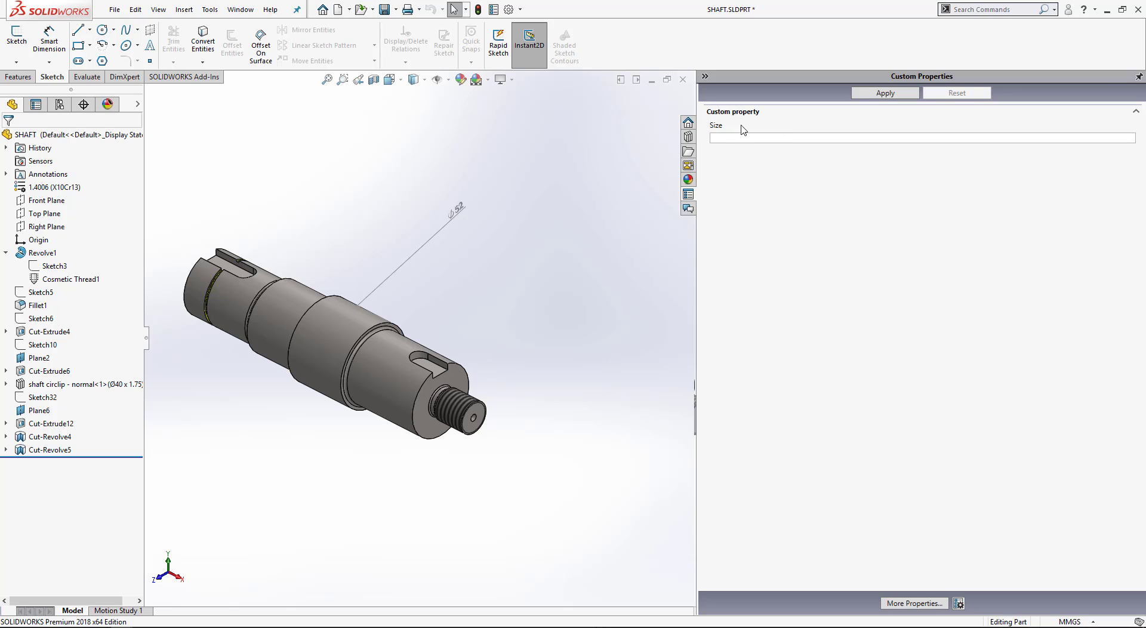
Narrow the Custom Properties pane slightly and activate its Size field.
left_click(696, 299)
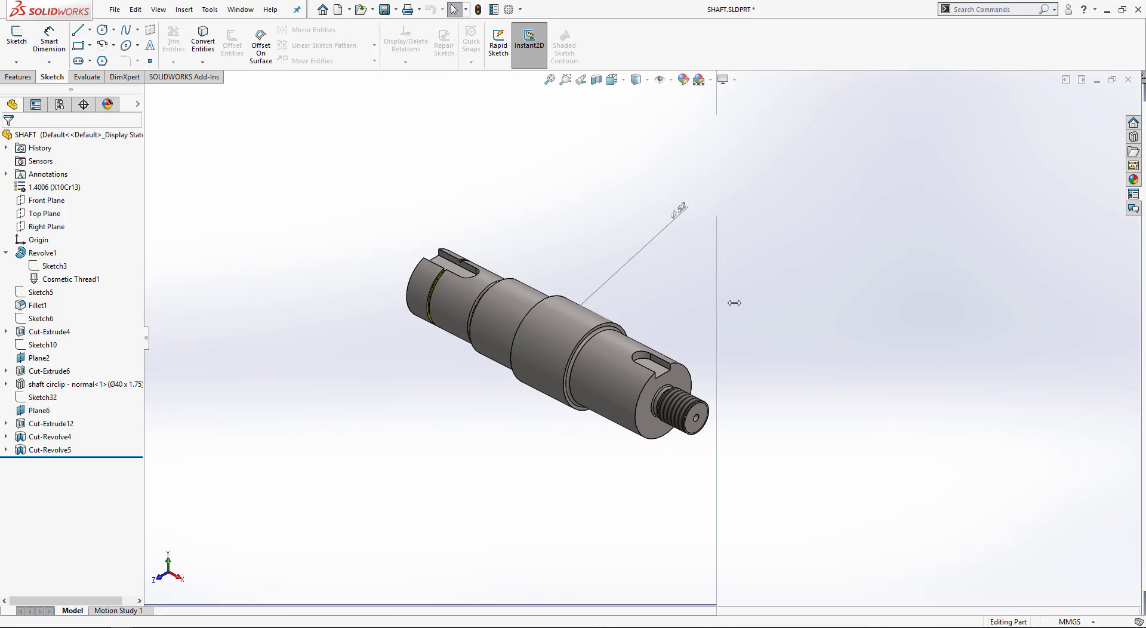
left_click_drag(734, 302, 734, 303)
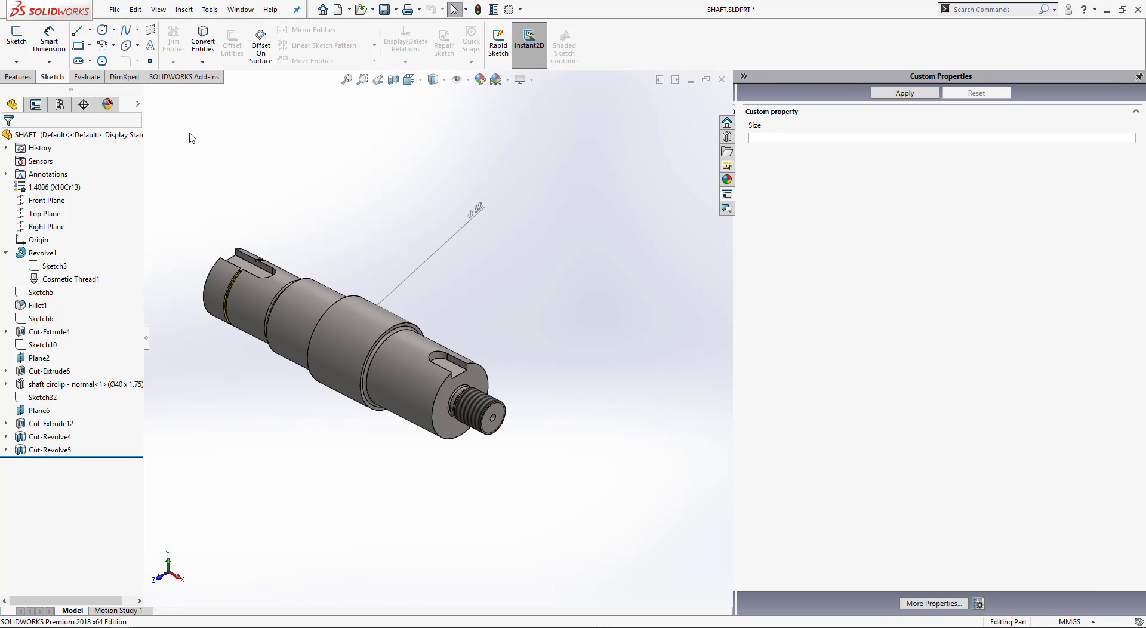
left_click(764, 136)
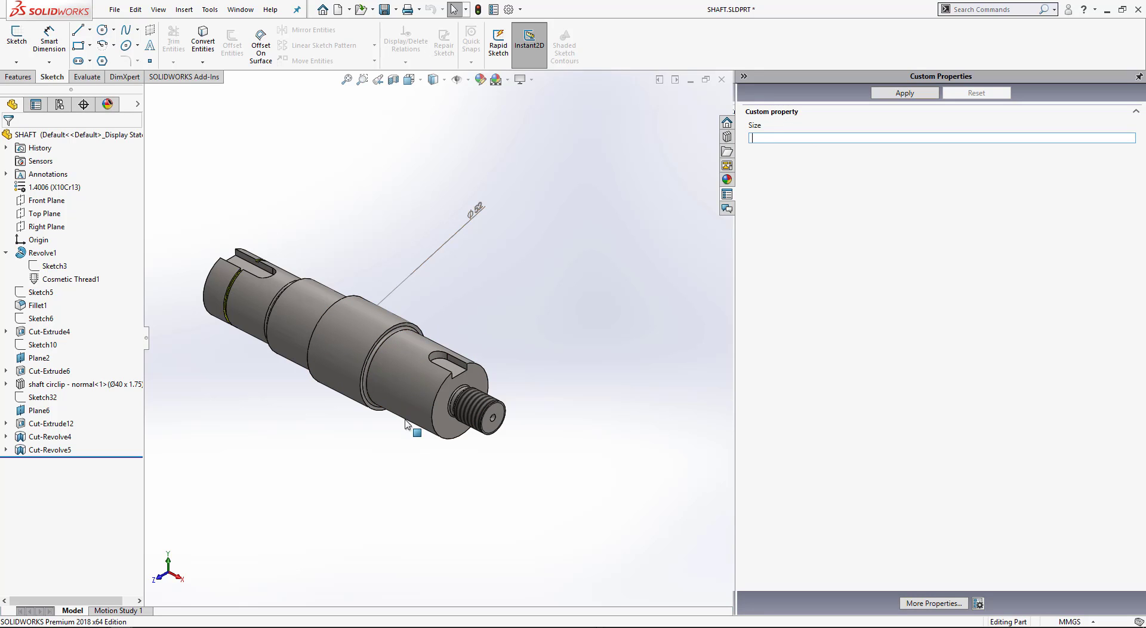
Check the Size text box's property name in Property Tab Builder and return to the Size field in SOLIDWORKS.
left_click(218, 627)
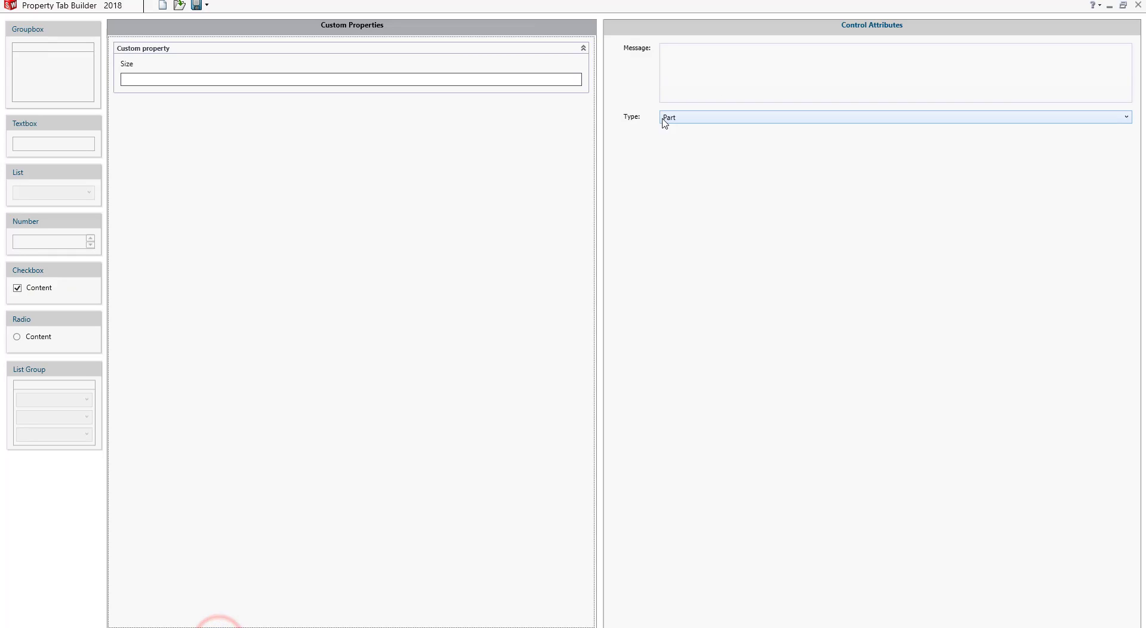
left_click(213, 75)
double_click(713, 115)
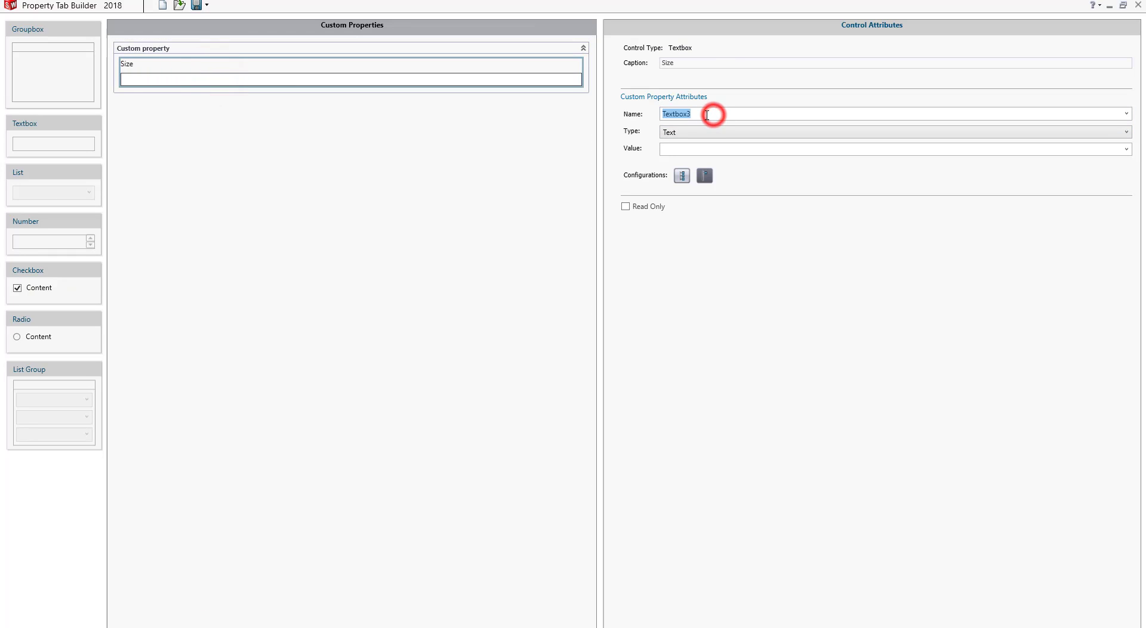
left_click(343, 512)
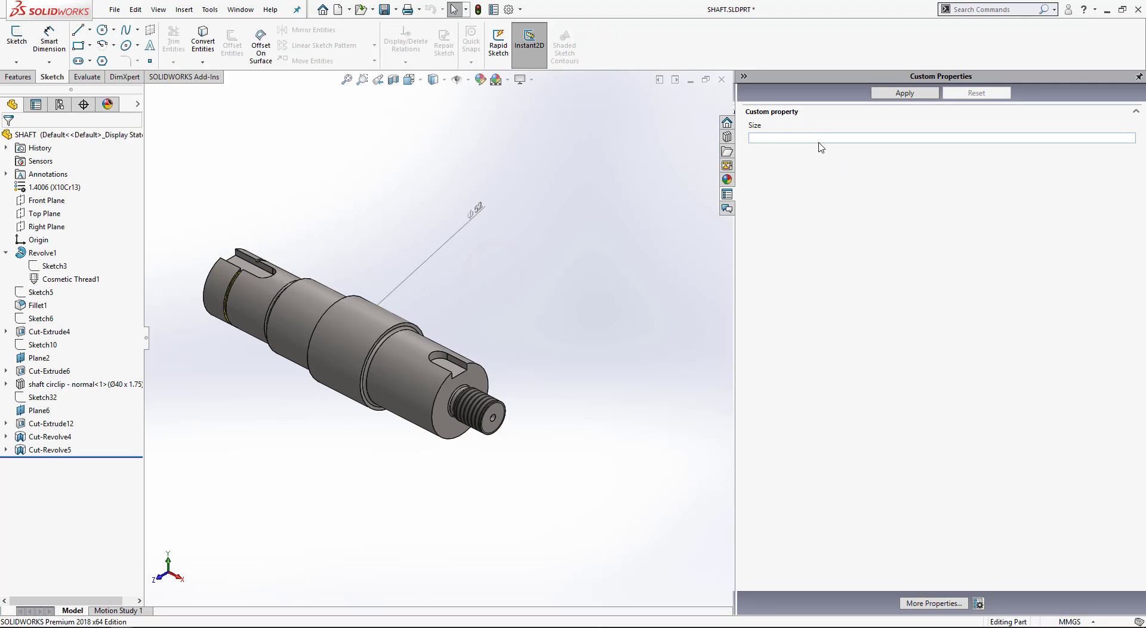
left_click(816, 138)
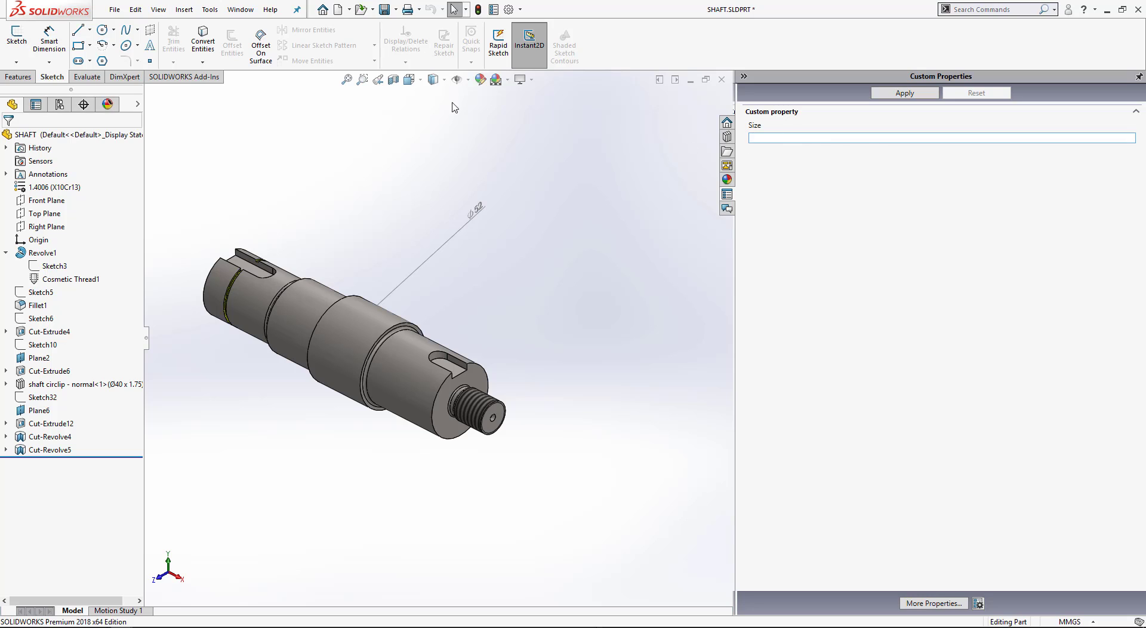
Inspect the custom property rows in the shaft's file properties and close the dialog.
left_click(122, 10)
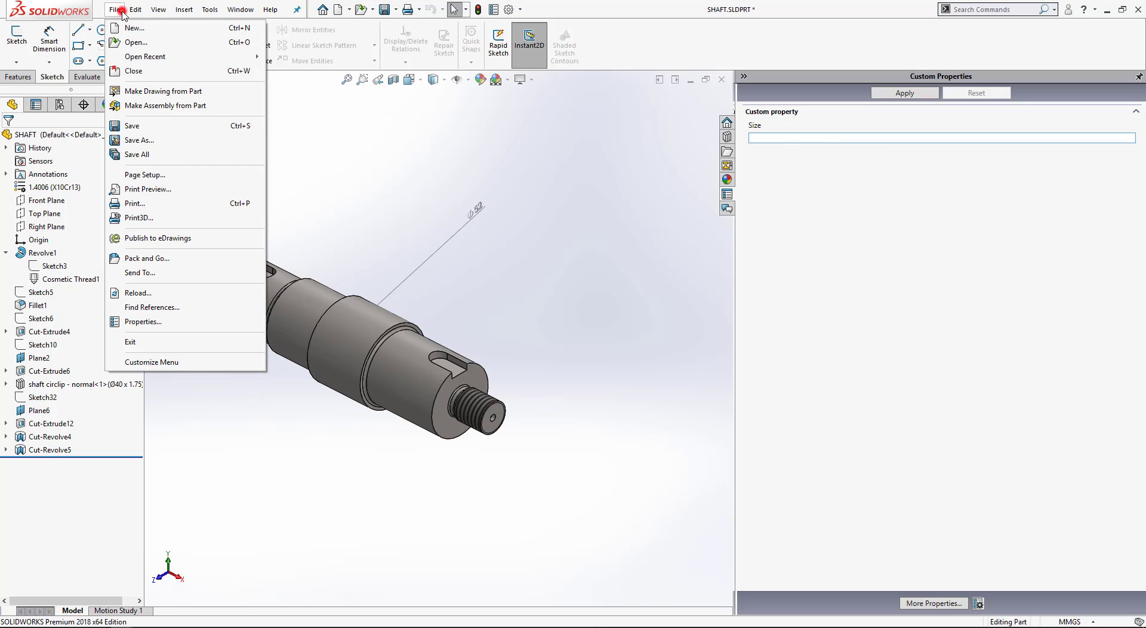
left_click(144, 320)
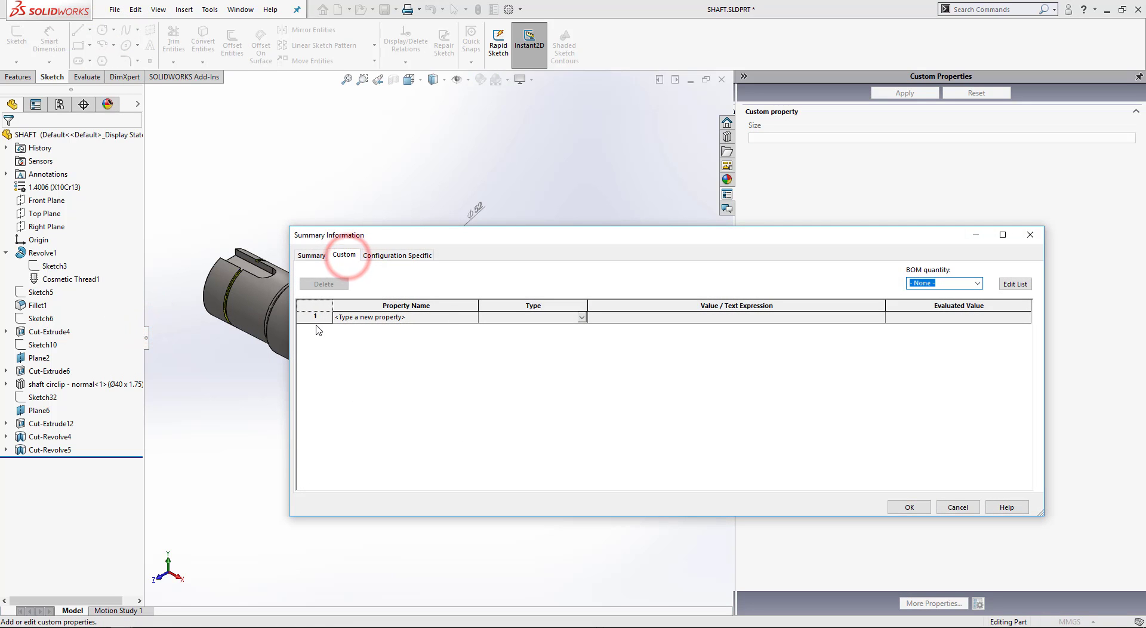
left_click(315, 317)
left_click(369, 256)
left_click(353, 256)
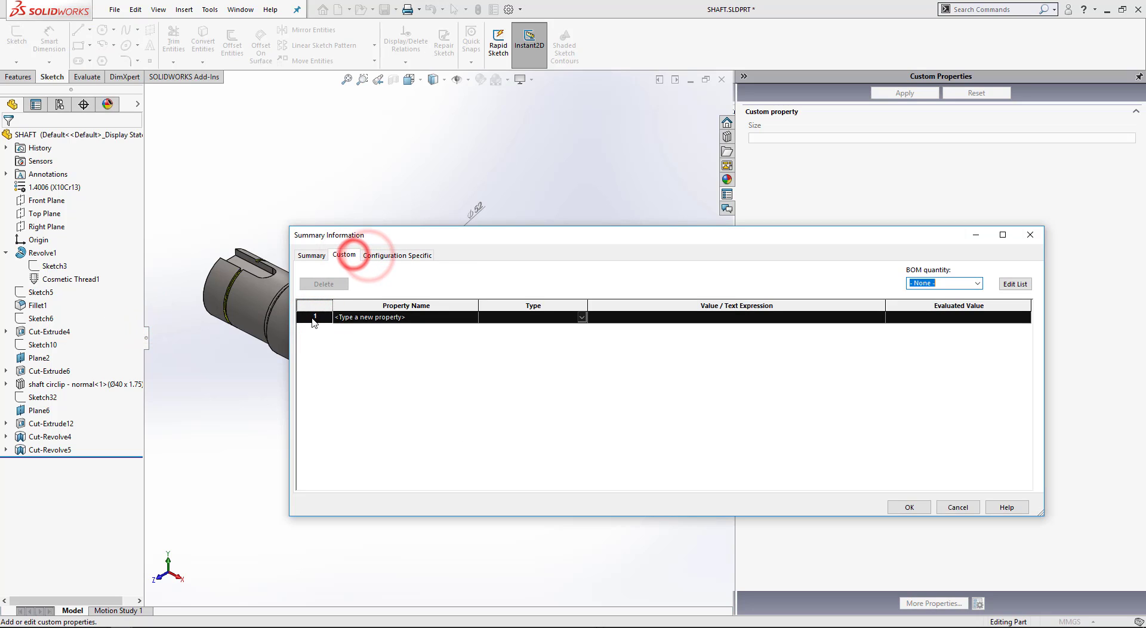
left_click(502, 356)
left_click(904, 507)
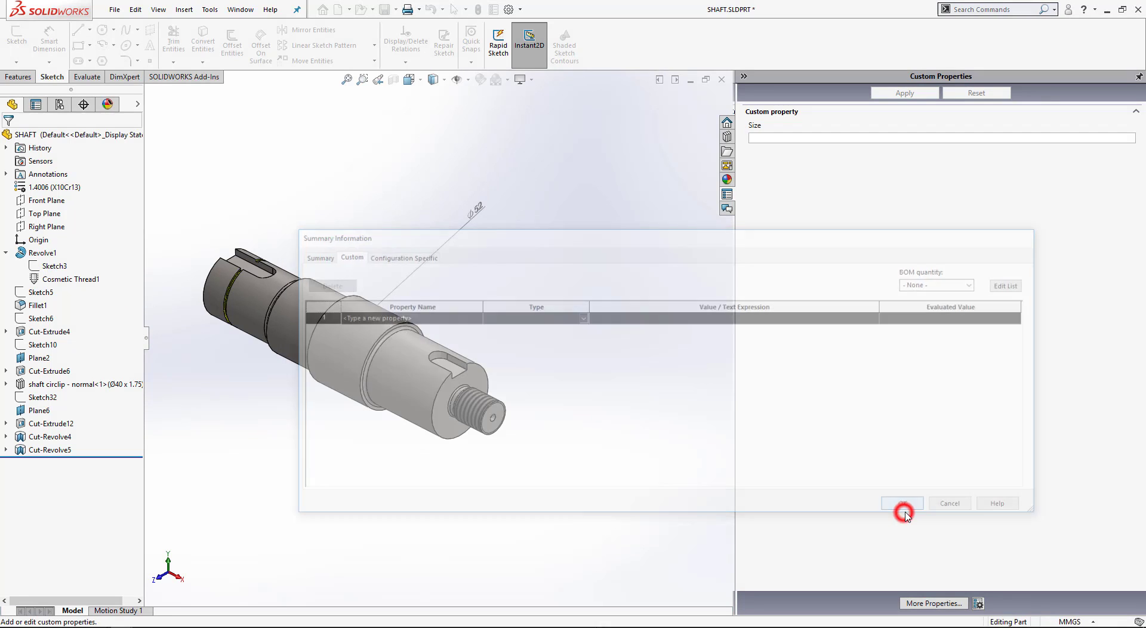
left_click(587, 474)
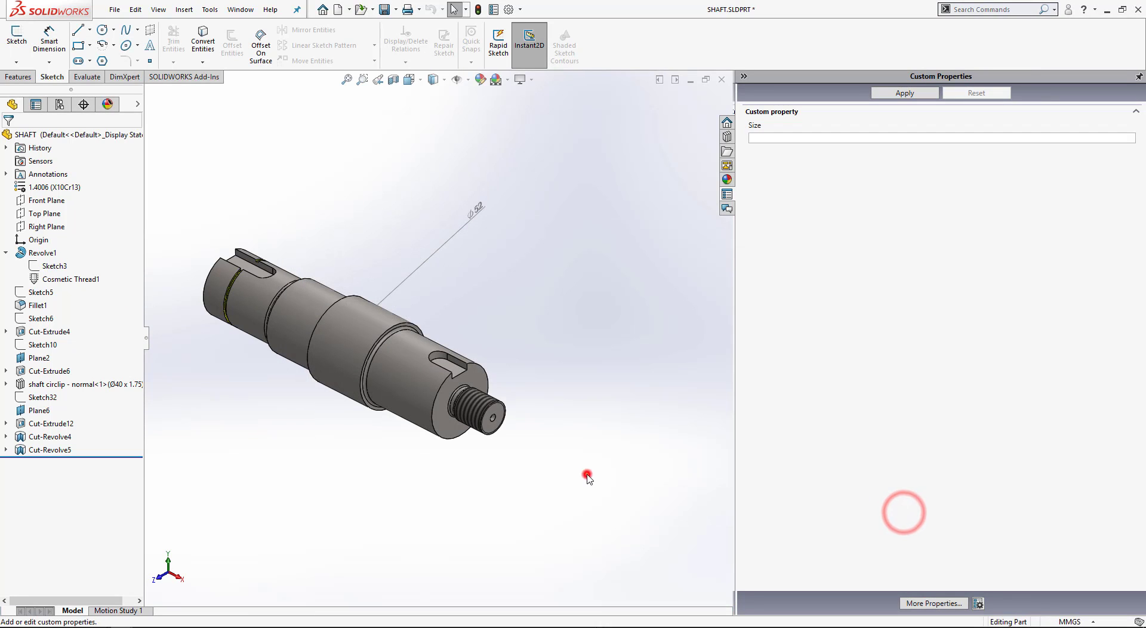
Fill the shaft's Size custom property with "type something" and apply it.
left_click(798, 139)
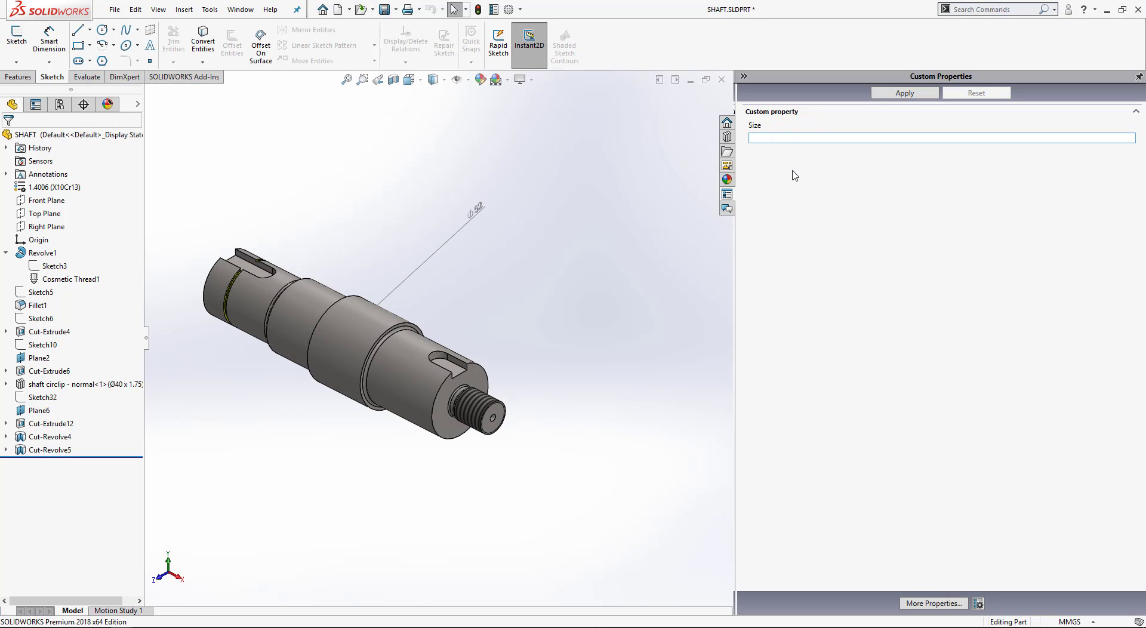
type("type something")
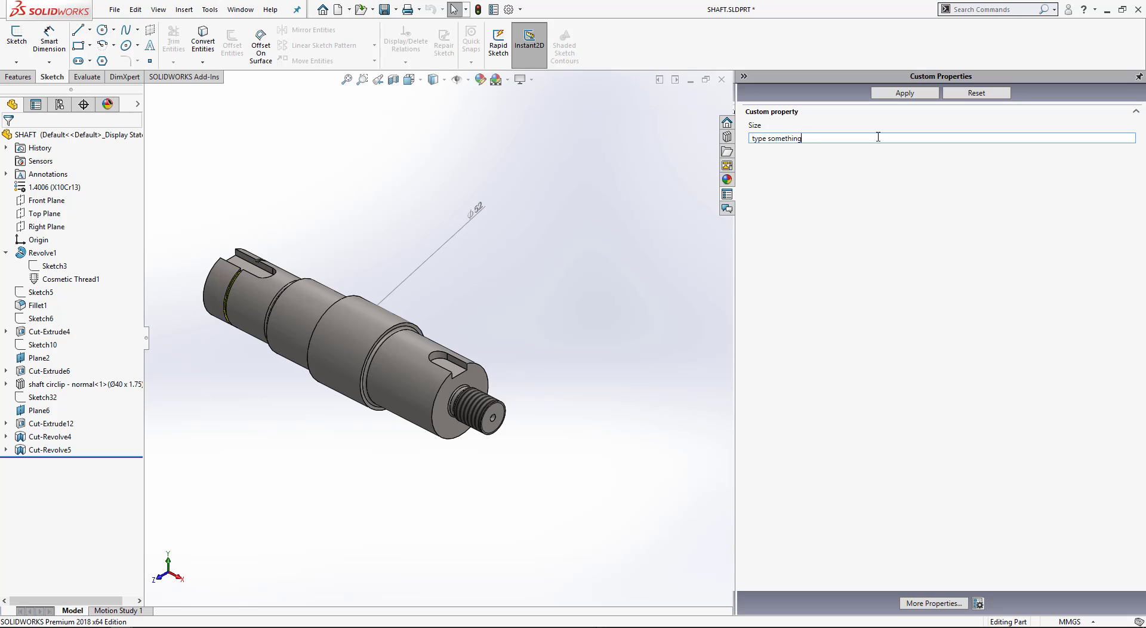
left_click(916, 97)
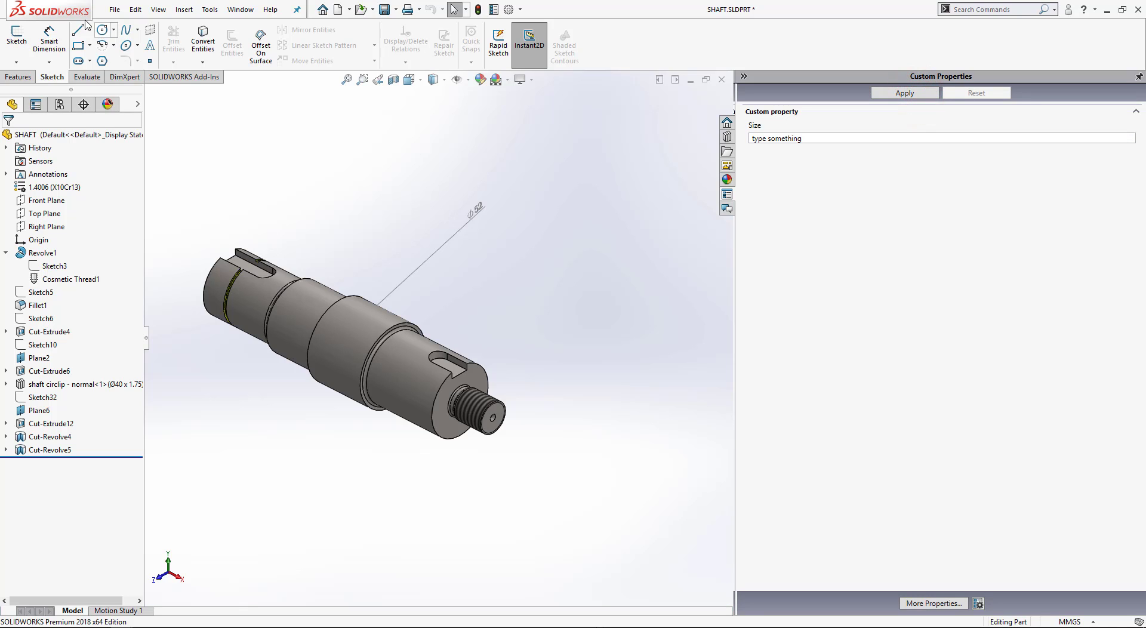
Open the shaft's file properties and check the property name and value written on the custom properties list.
left_click(111, 9)
left_click(140, 324)
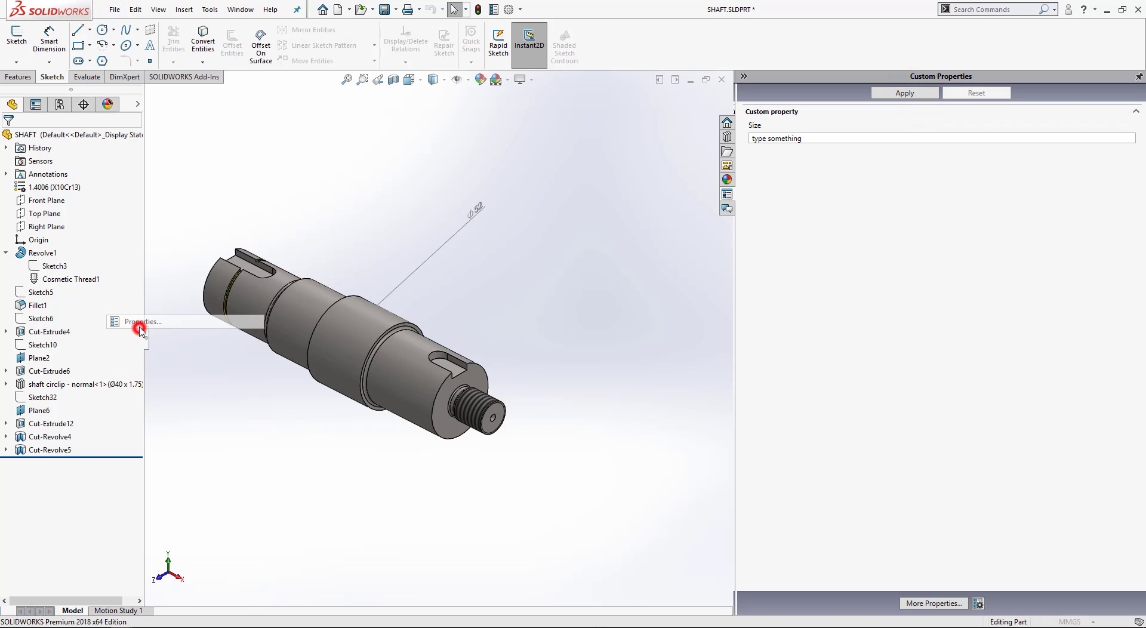
left_click(367, 317)
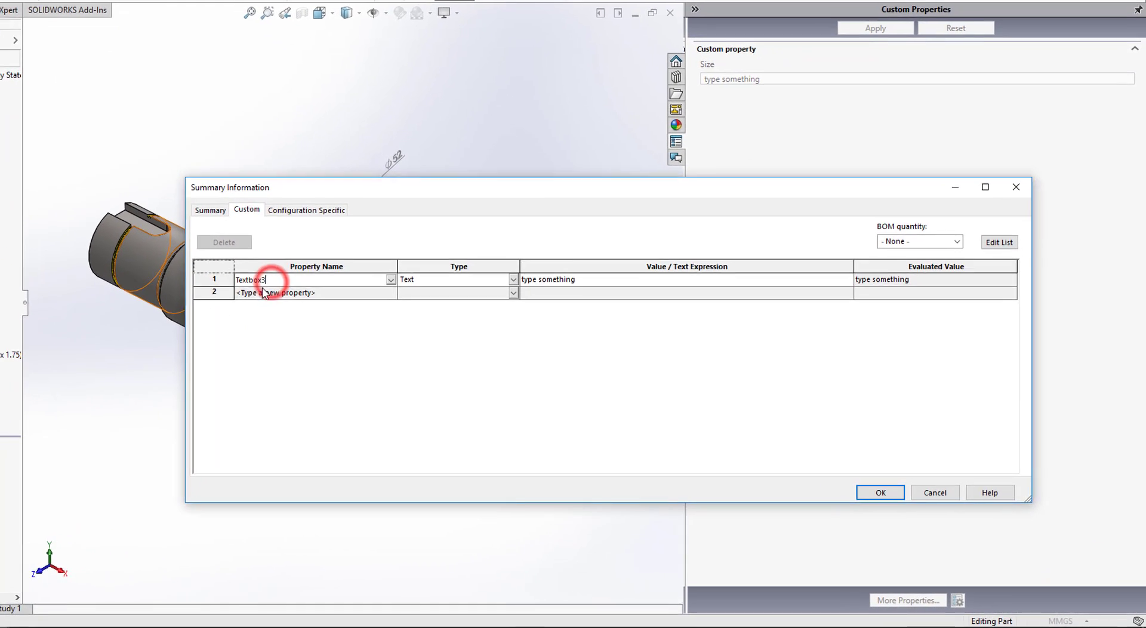
double_click(266, 279)
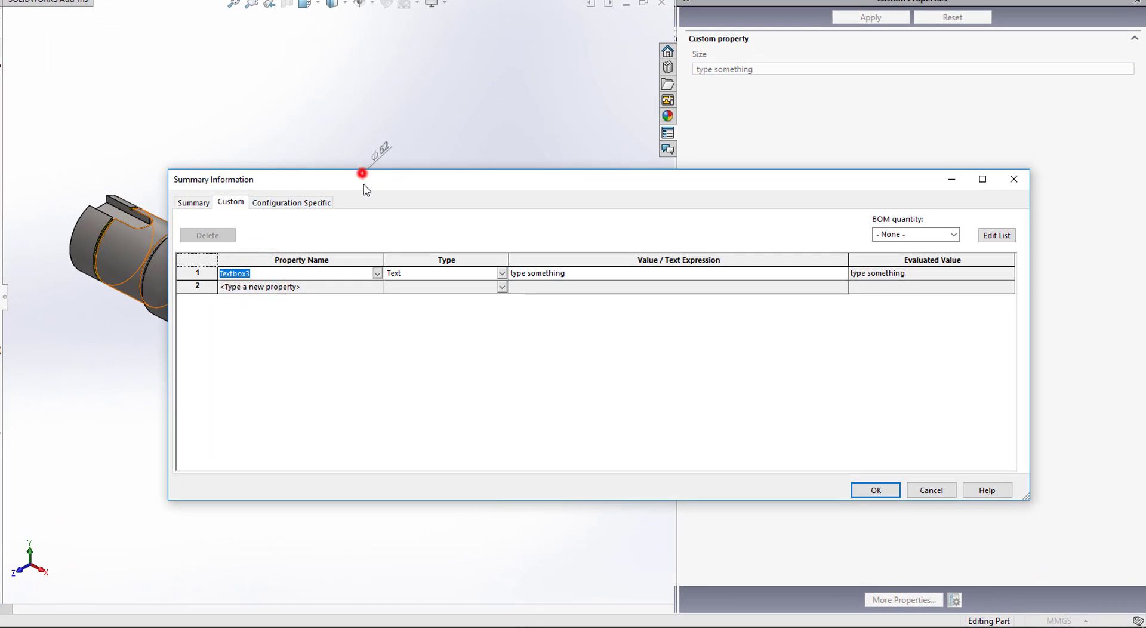
left_click(567, 273)
left_click(577, 273)
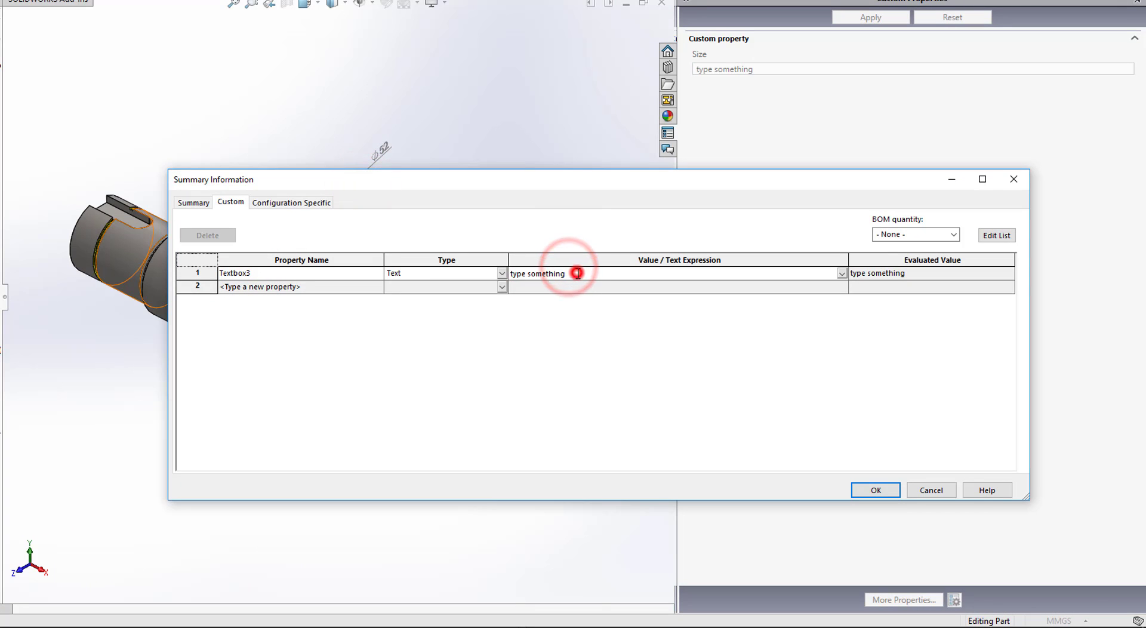
double_click(577, 272)
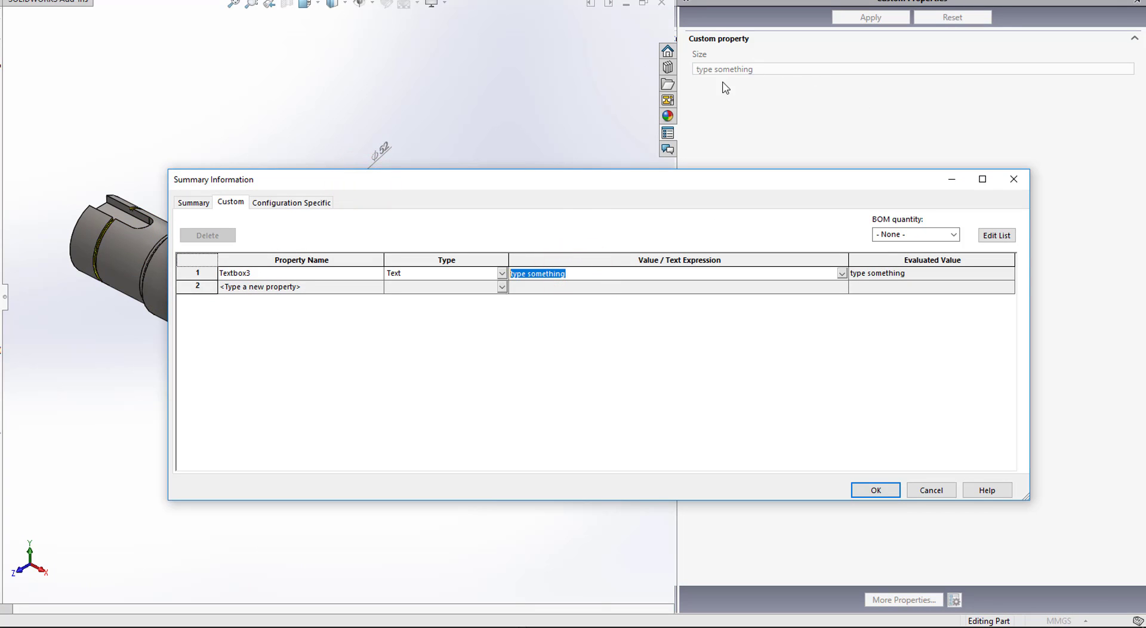
Delete the Textbox3 row from the shaft's custom properties and accept the dialog.
left_click(197, 272)
left_click(208, 235)
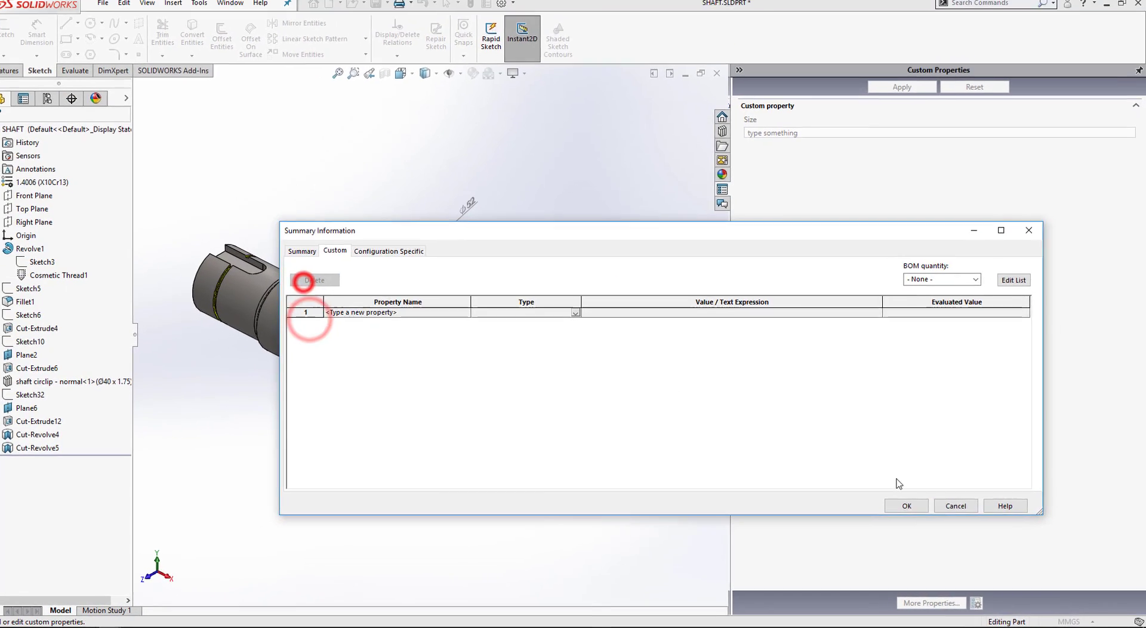
left_click(875, 490)
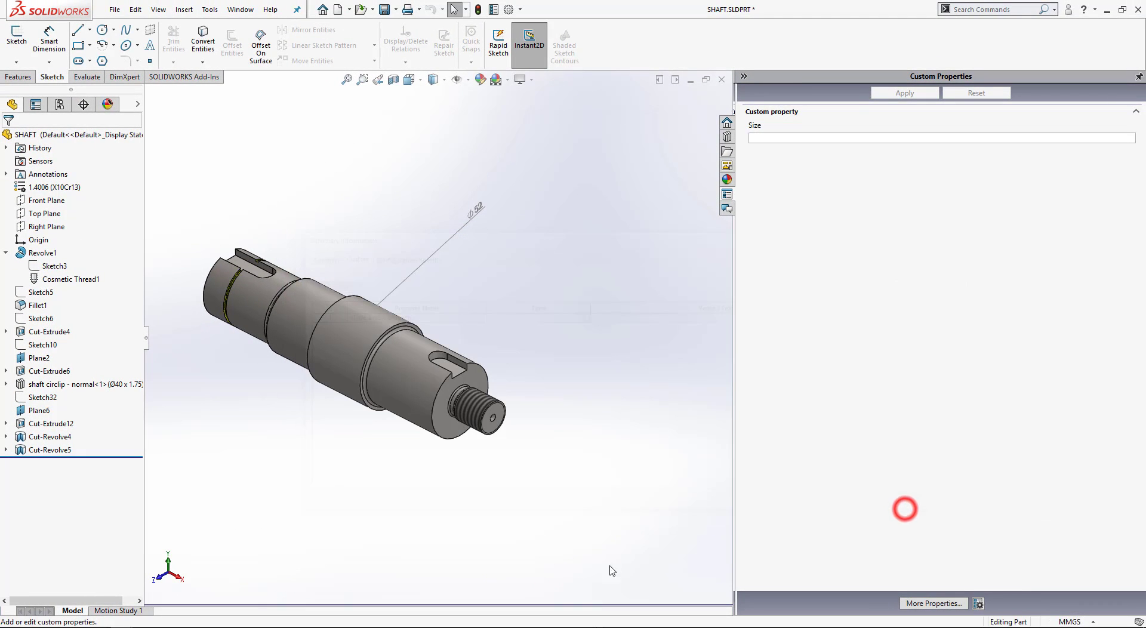
Switch to Property Tab Builder and set the Size text box's custom property name to "Size".
left_click(588, 548)
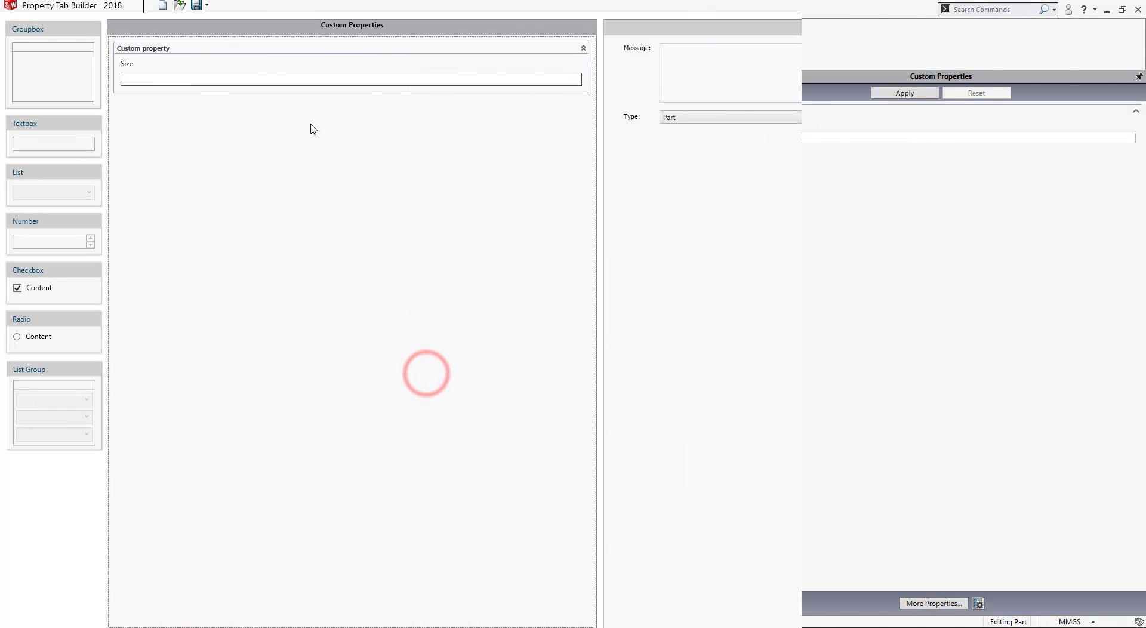
left_click(212, 62)
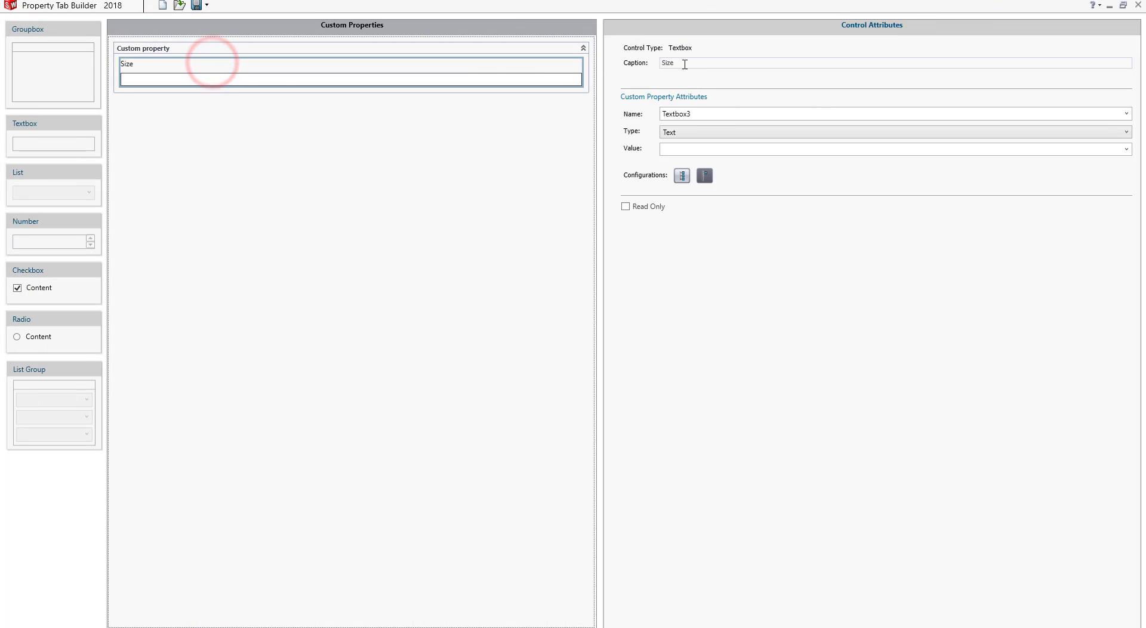
double_click(708, 114)
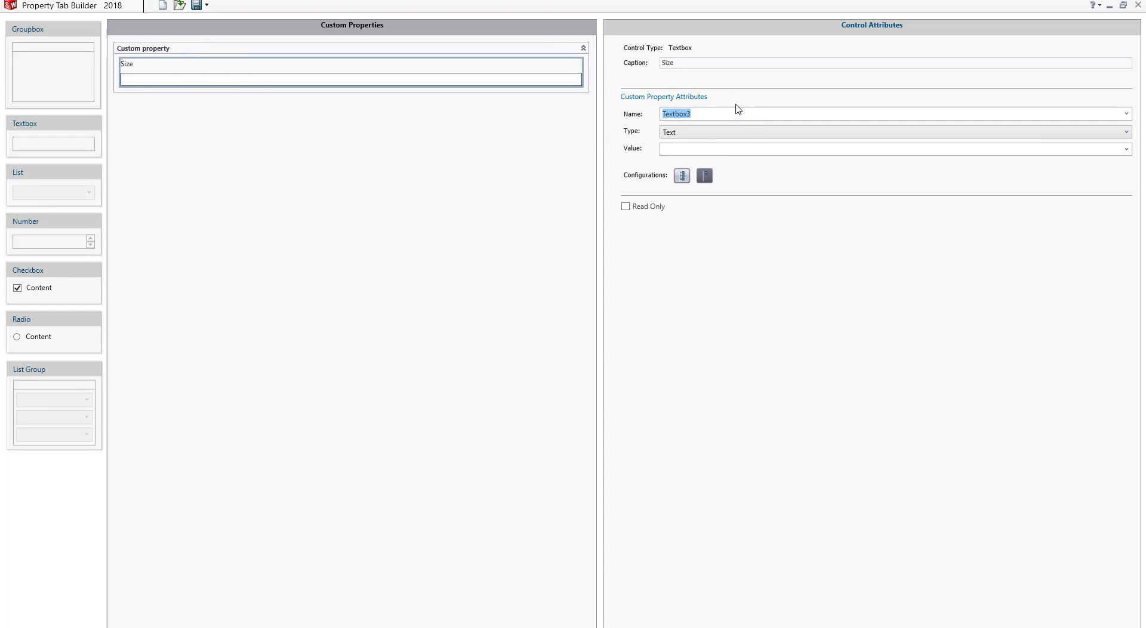
type("Size")
left_click(685, 148)
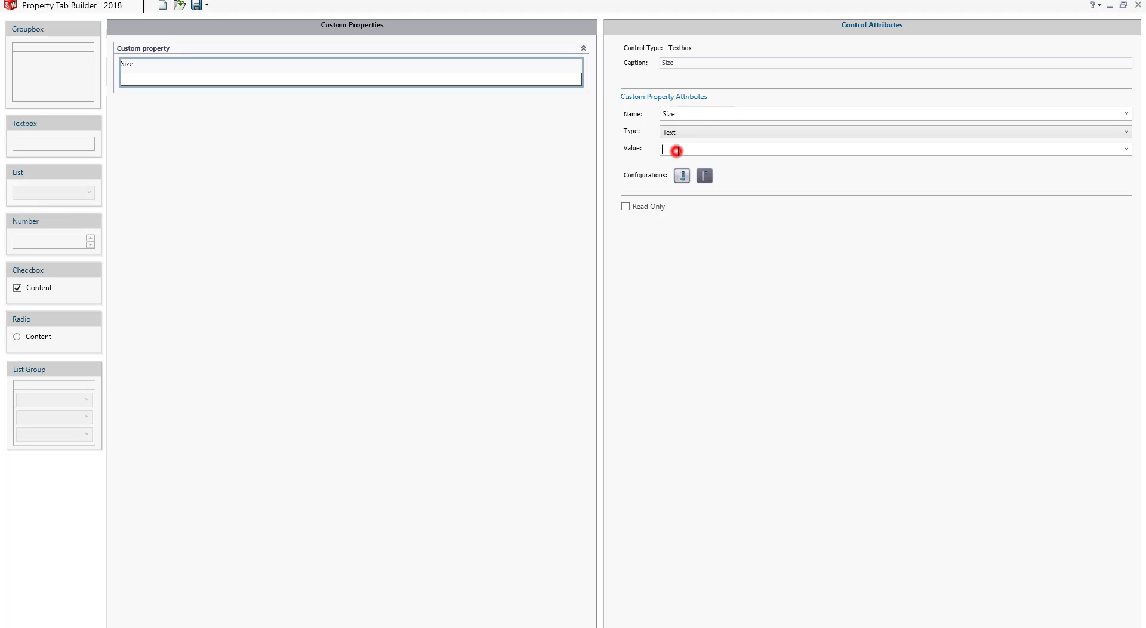
Switch the Size text box's Configurations setting to the other option, leave Read Only off and save the template.
left_click(705, 176)
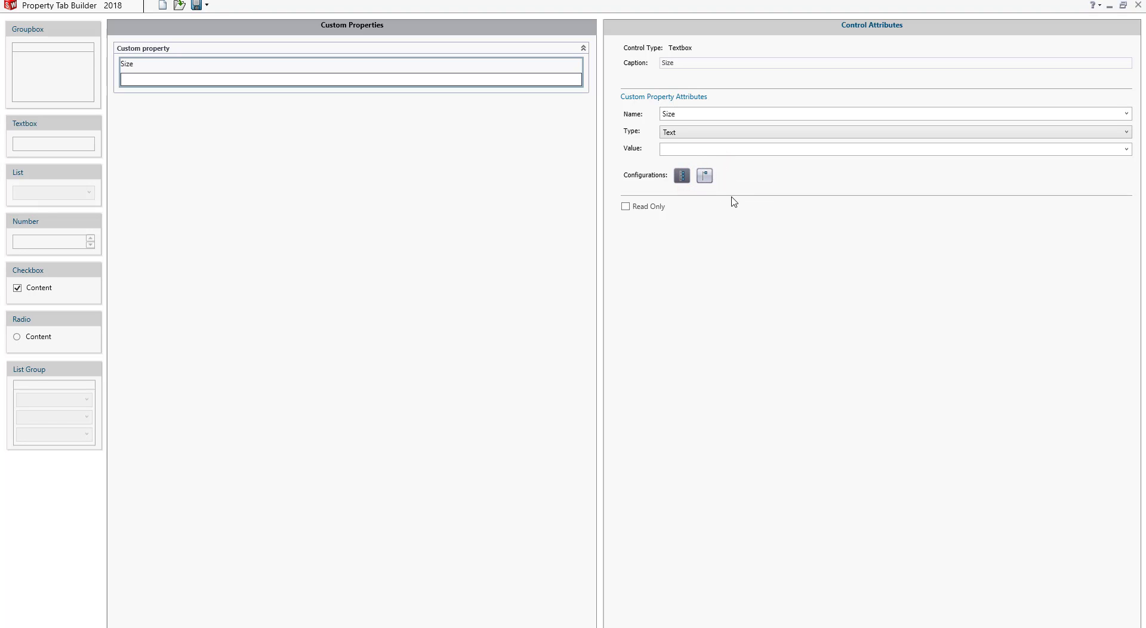
left_click(625, 207)
left_click(626, 207)
left_click(198, 6)
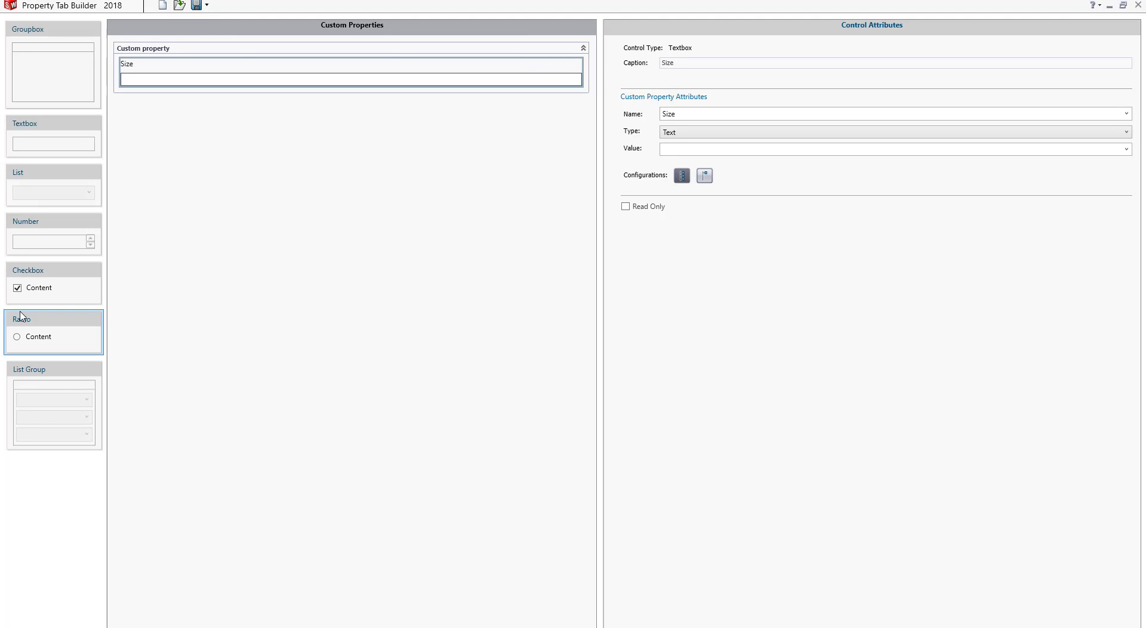
Add a radio button control above the Size text box and caption it "Is it a Stock Part ?".
left_click_drag(34, 322, 147, 70)
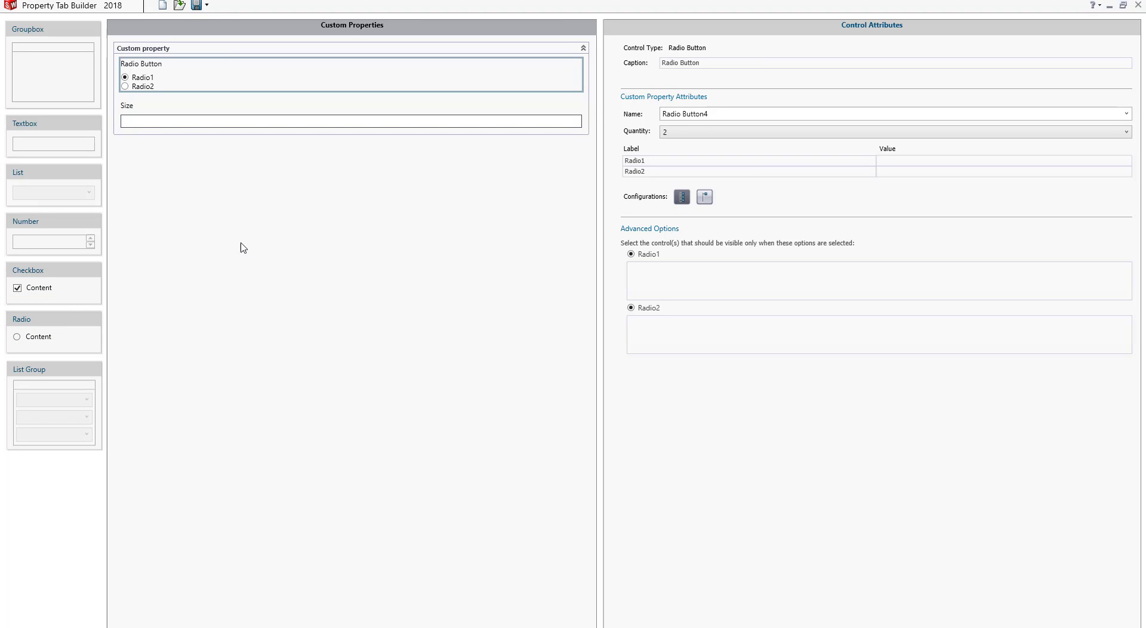
left_click(708, 64)
type("St")
type("Is it a")
left_click(701, 61)
key("BackSpace")
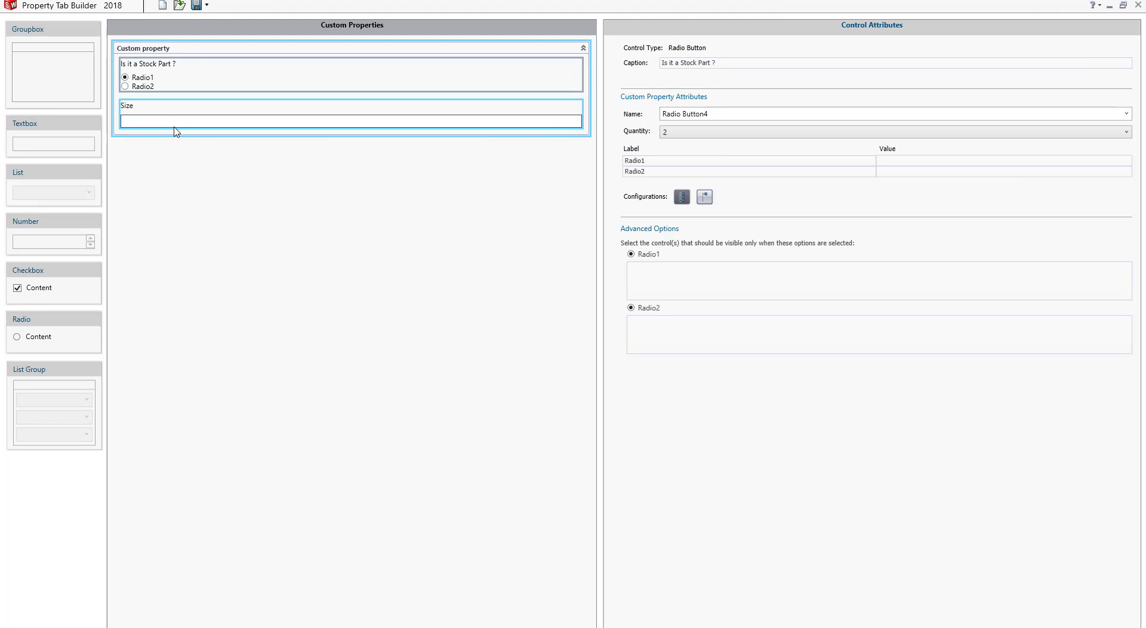
Try a quantity of 10 choices for the radio button control and set it back to 2.
left_click(738, 137)
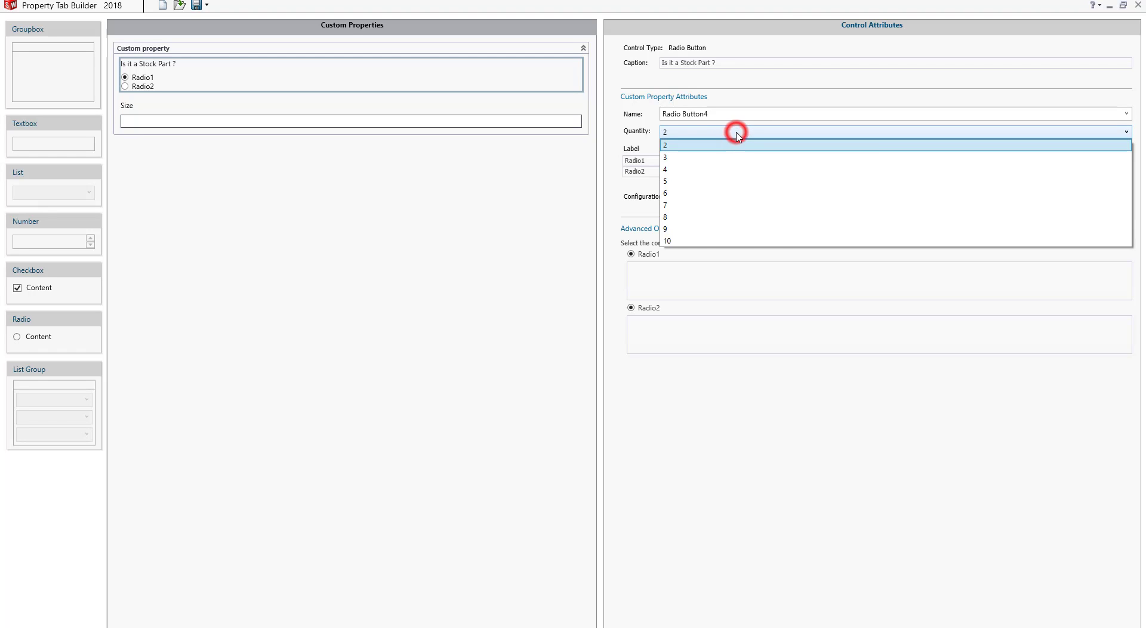
left_click(738, 137)
left_click(738, 137)
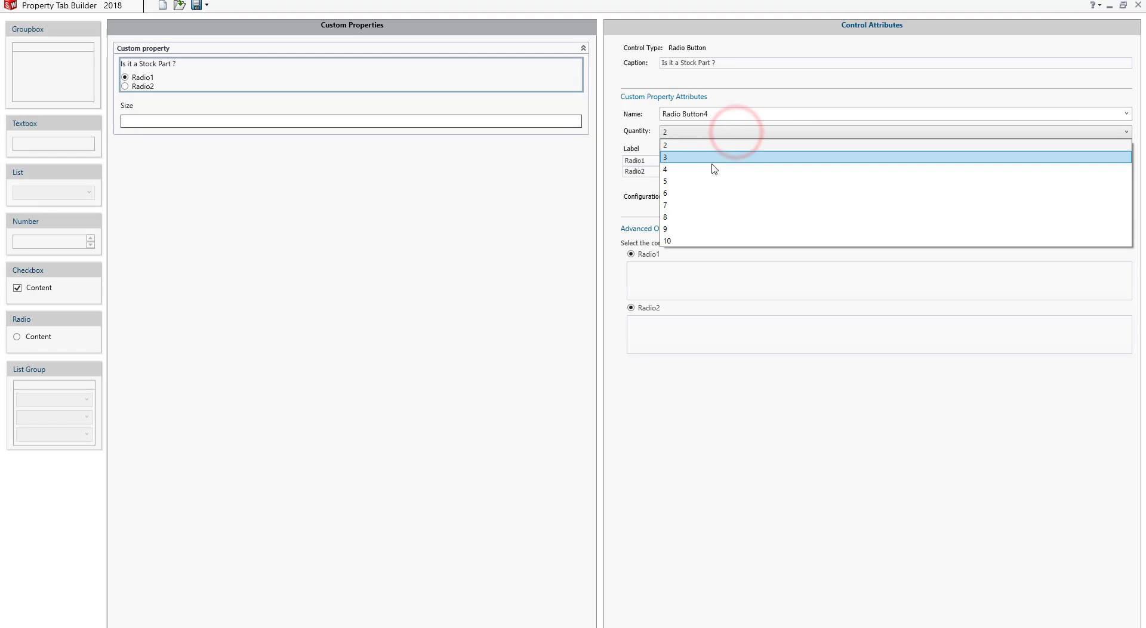
left_click(687, 240)
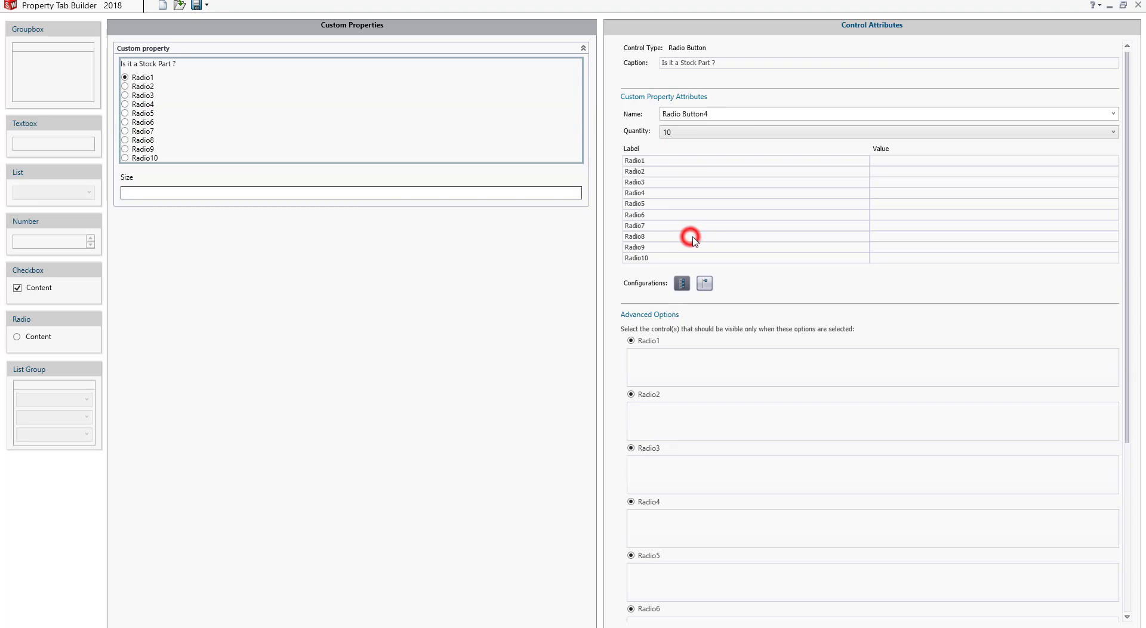
left_click(674, 137)
left_click(677, 150)
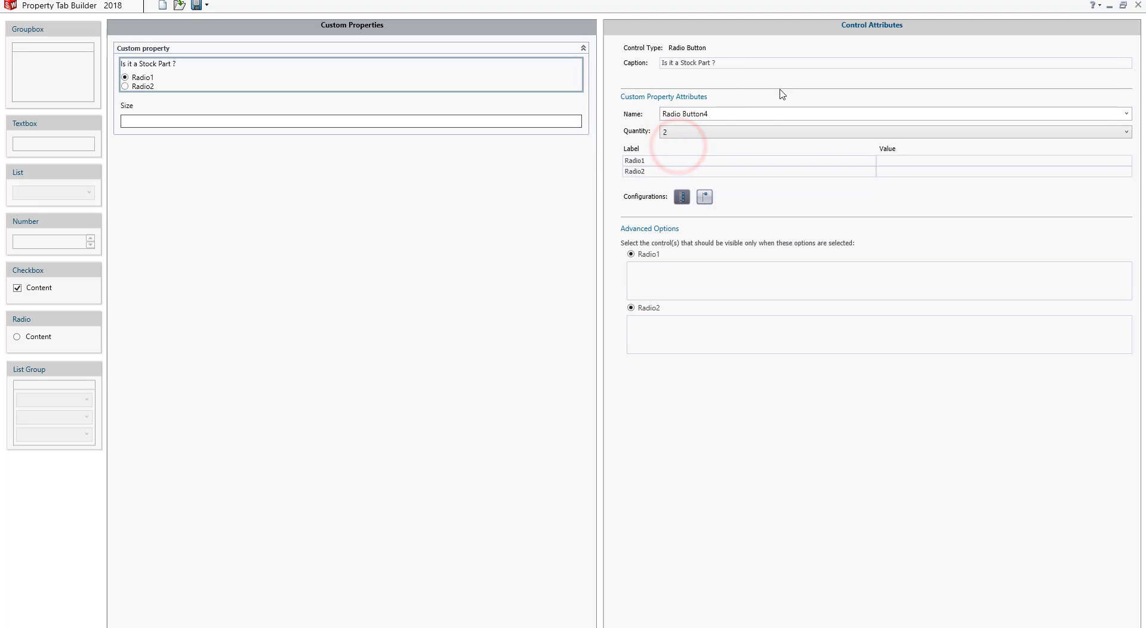
Name the radio button's custom property "Stock ?" and label its two choices "Yes" and "No".
left_click(715, 113)
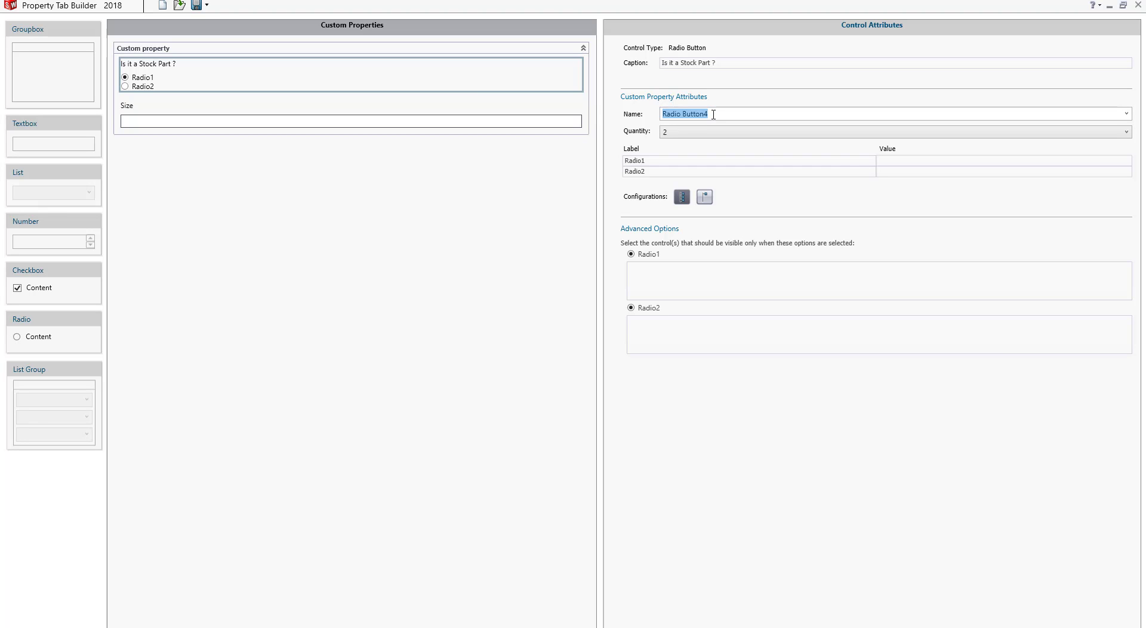
type("S")
left_click(657, 161)
double_click(660, 161)
type("Yes")
double_click(684, 172)
type("No")
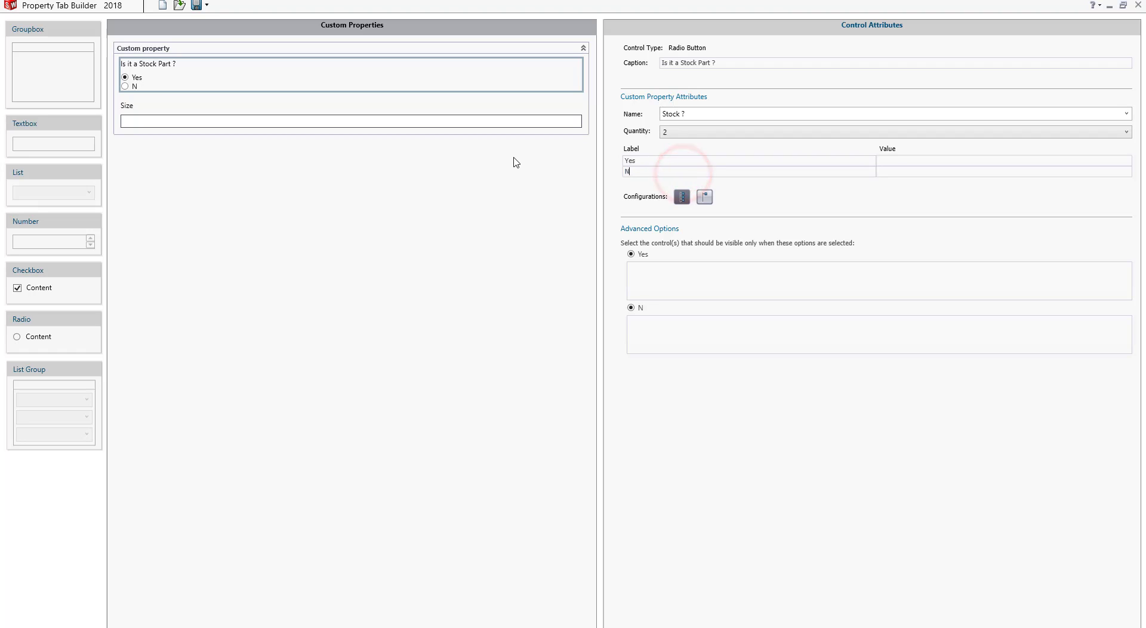
Set the radio button values to Y for the Yes choice and N for the No choice.
left_click(890, 161)
left_click(913, 171)
type("N")
left_click(904, 159)
double_click(892, 165)
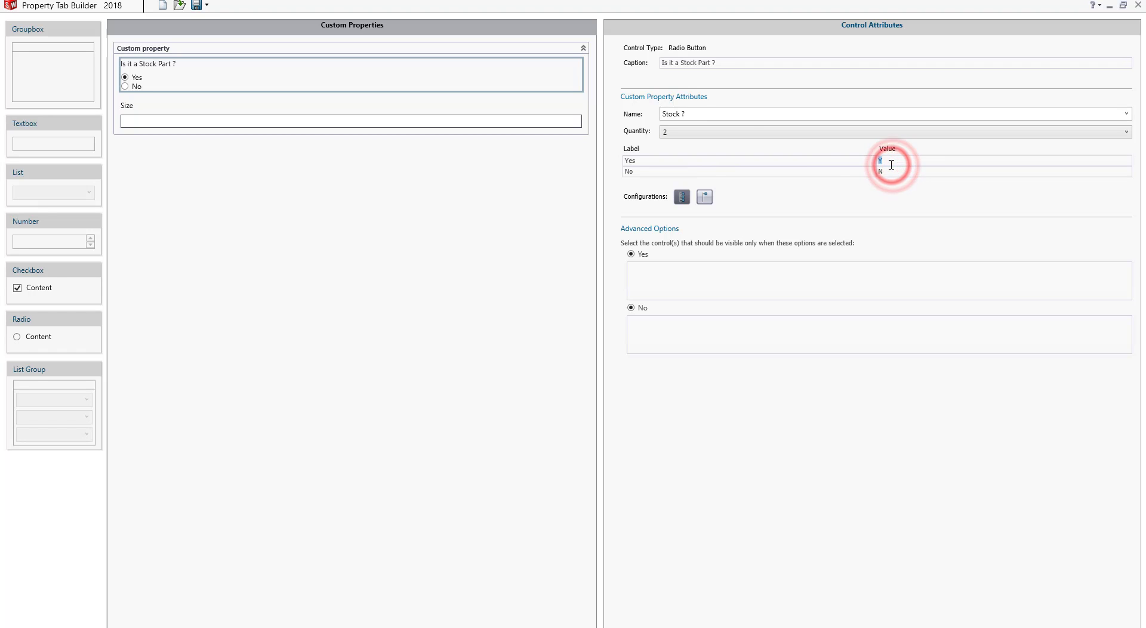
Review the stock radio button's property name, values, Configurations setting and the Advanced Options visibility boxes for Yes and No.
left_click(698, 110)
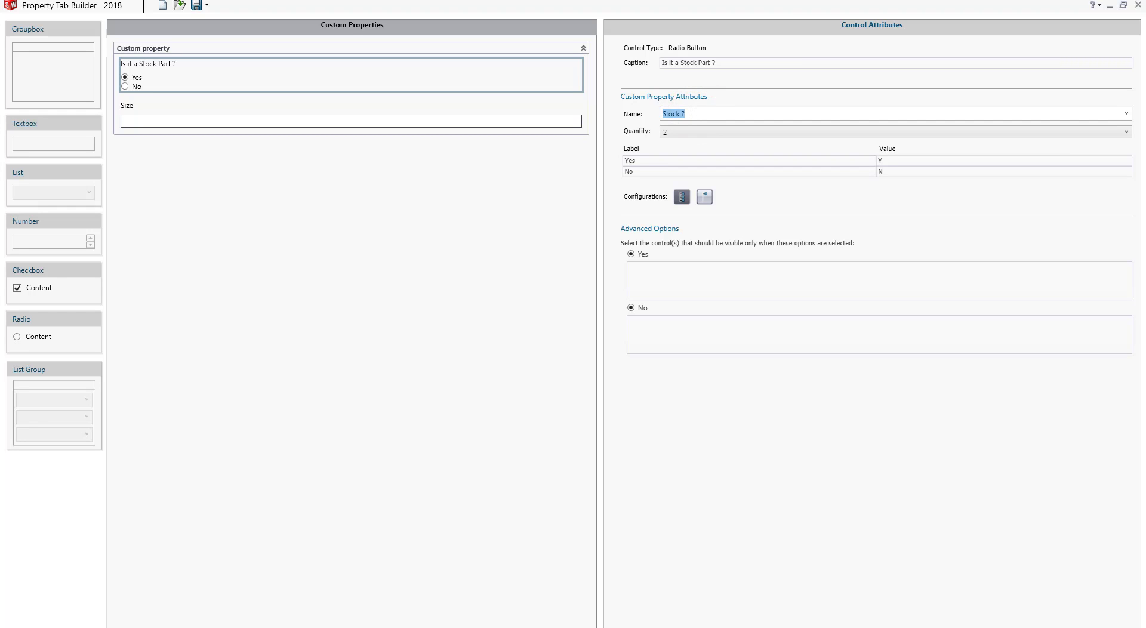
left_click(891, 159)
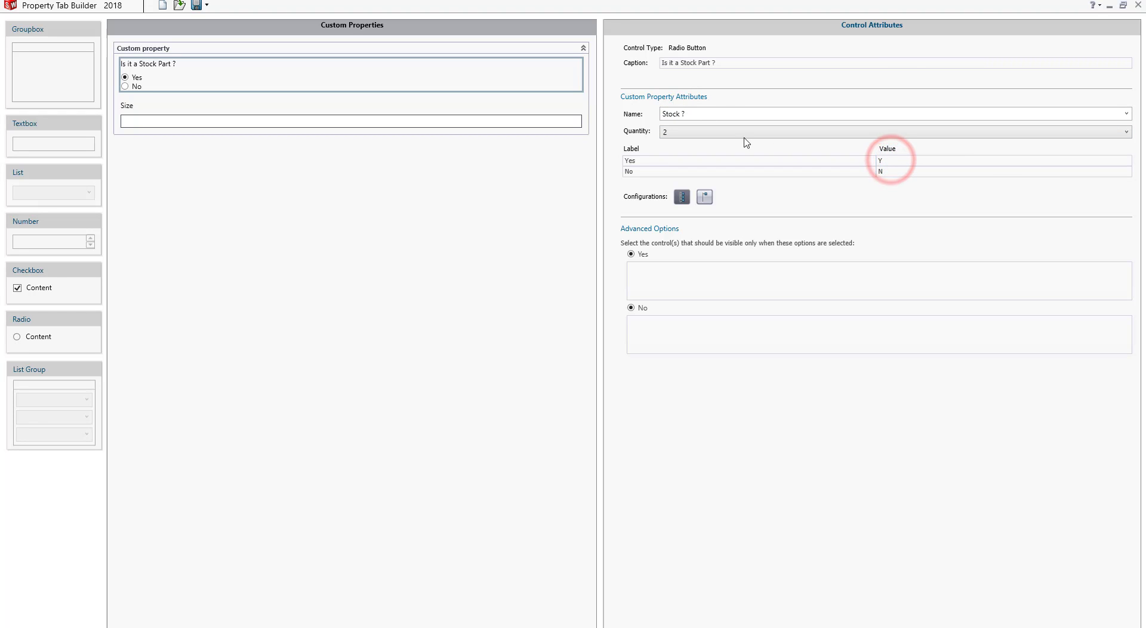
left_click(668, 115)
left_click(688, 114)
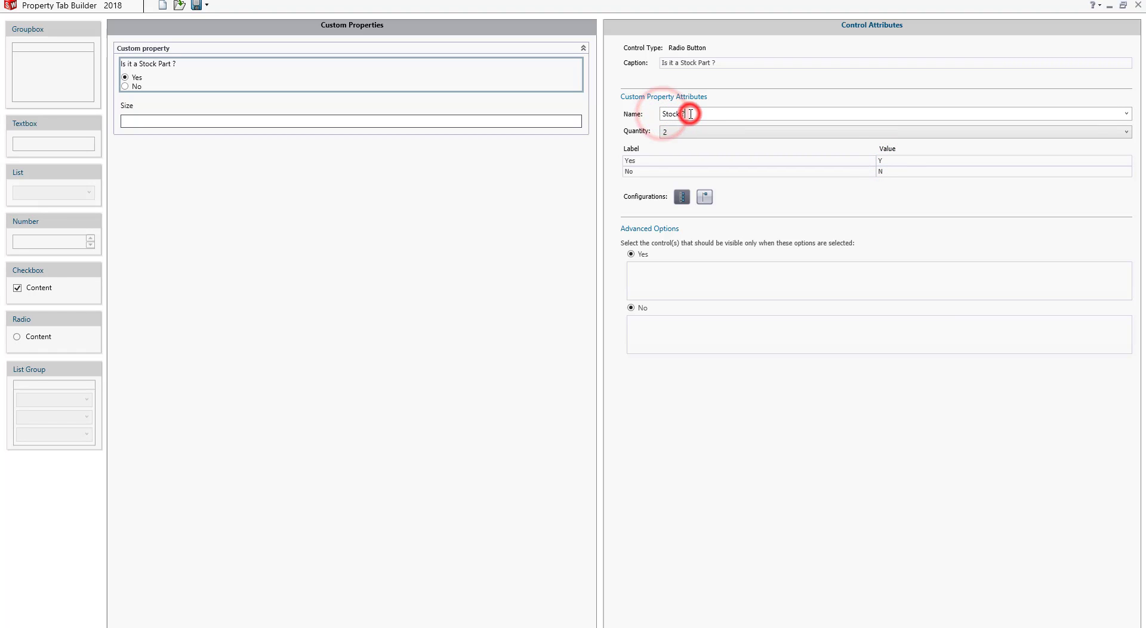
left_click(705, 198)
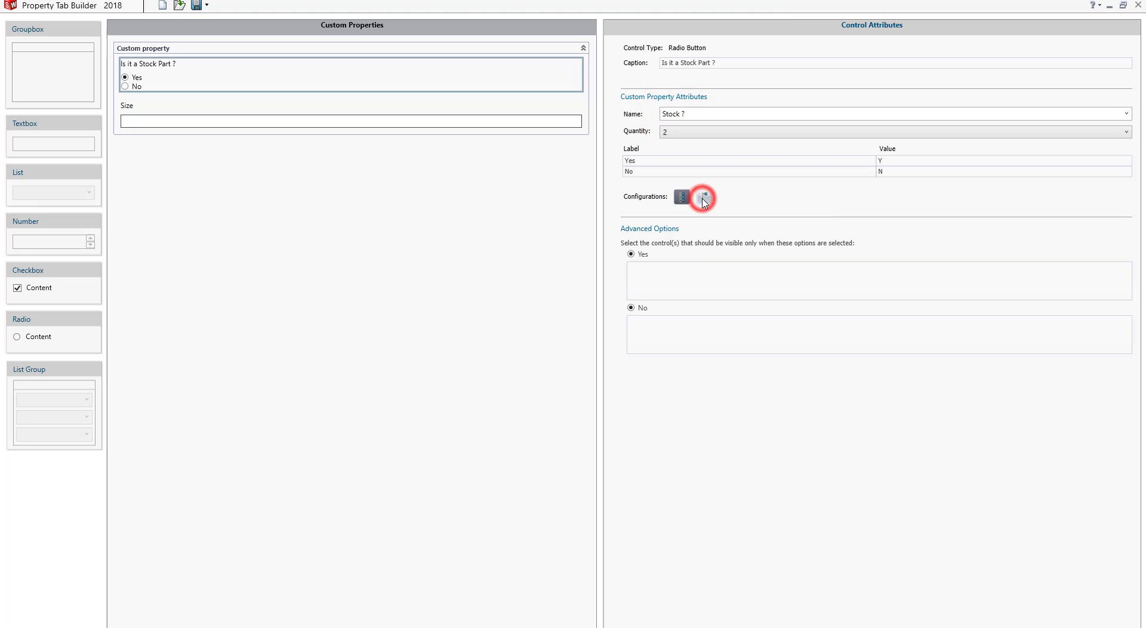
left_click(701, 287)
left_click(708, 324)
left_click(697, 281)
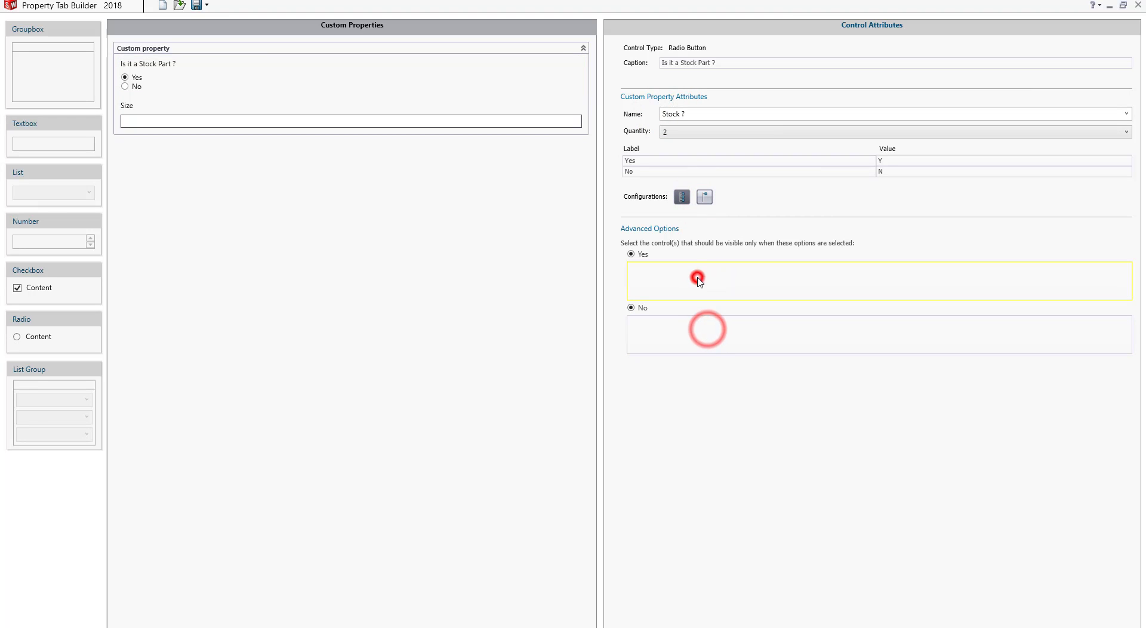
left_click(677, 338)
left_click(676, 285)
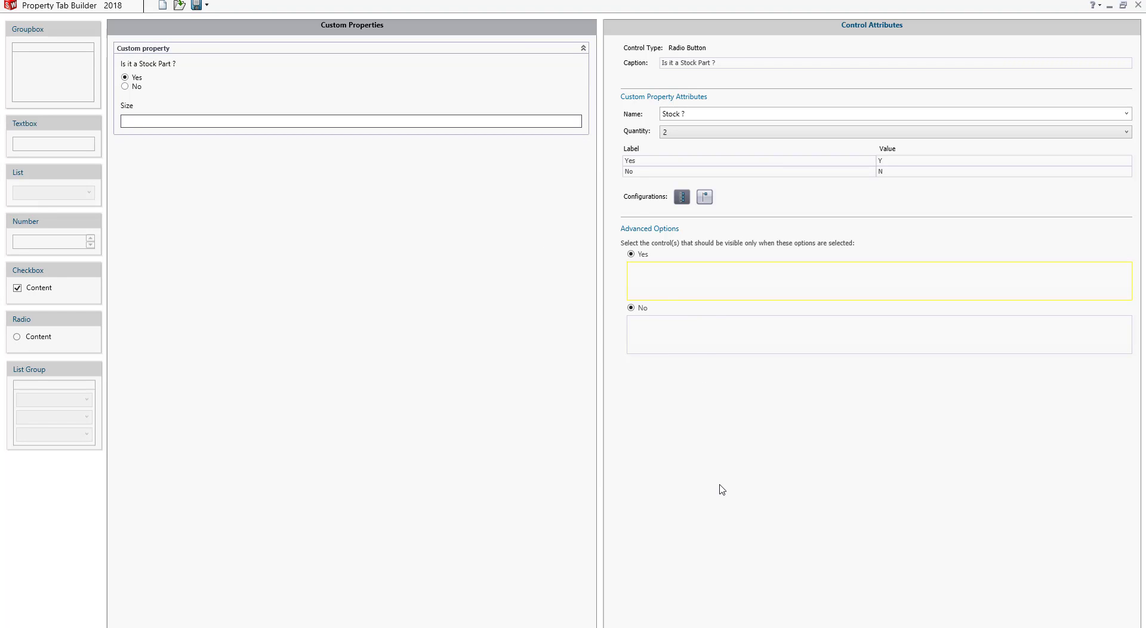
Save the property template, switch to SOLIDWORKS and refresh the shaft's Custom Properties pane.
left_click(197, 5)
left_click(392, 256)
key("alt+Tab")
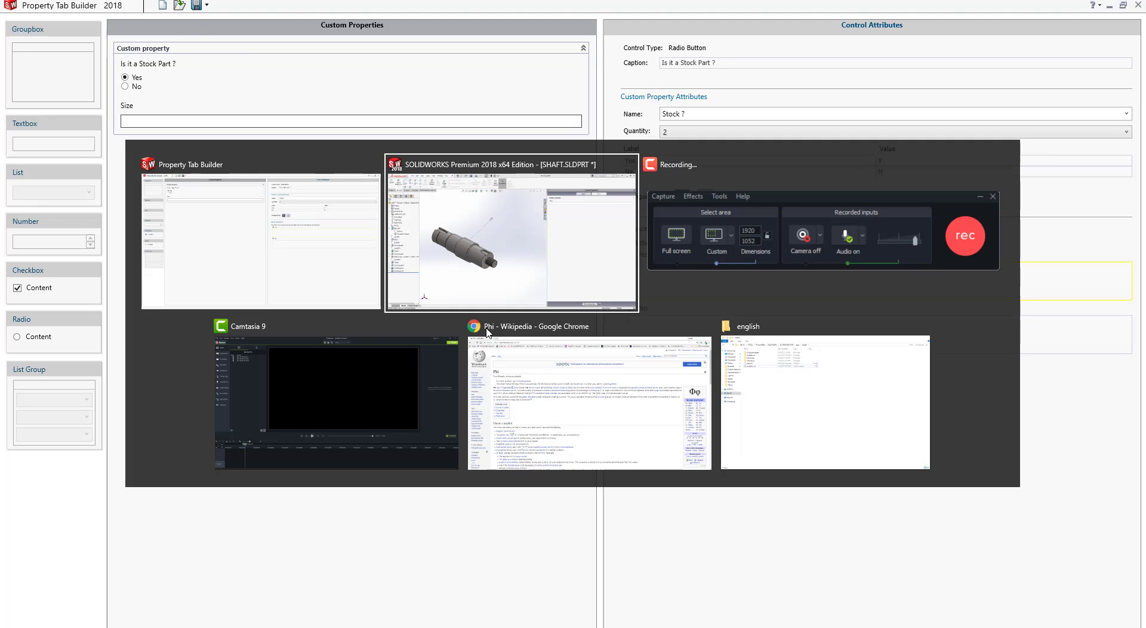
left_click(500, 256)
left_click(937, 194)
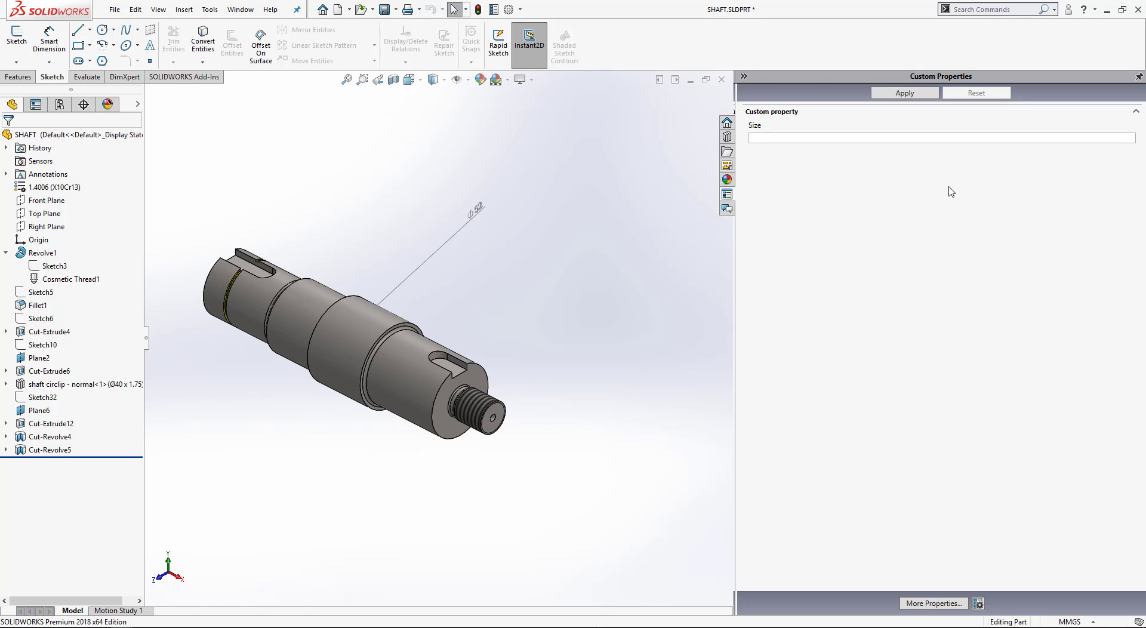
left_click(937, 293)
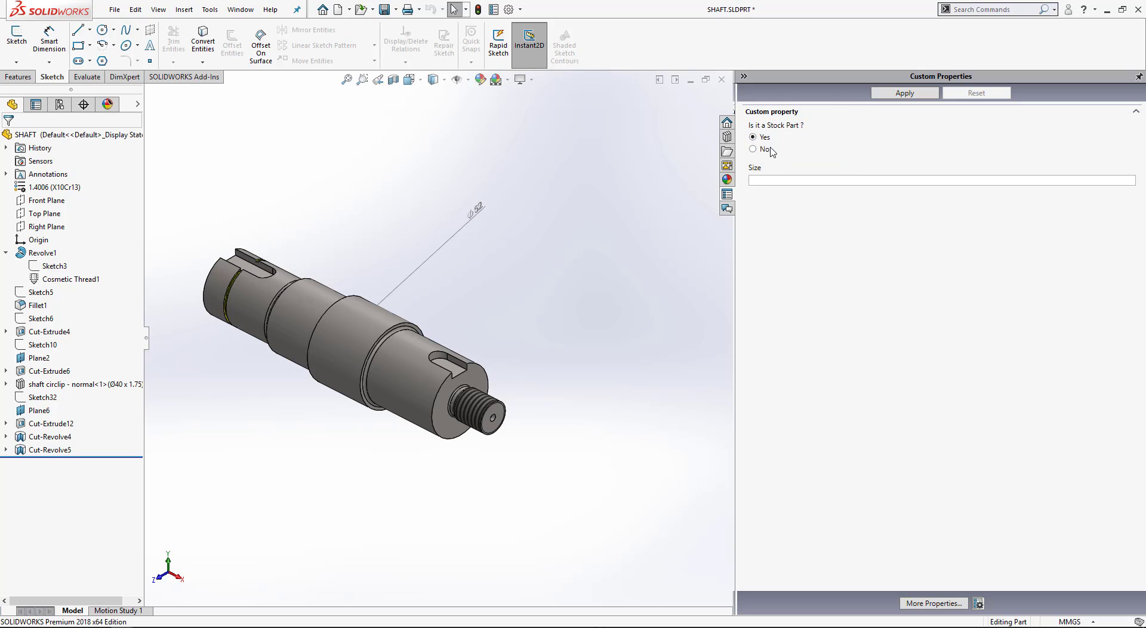
Check the Custom and Configuration Specific entries in the shaft's file properties and close them without changes.
left_click(114, 10)
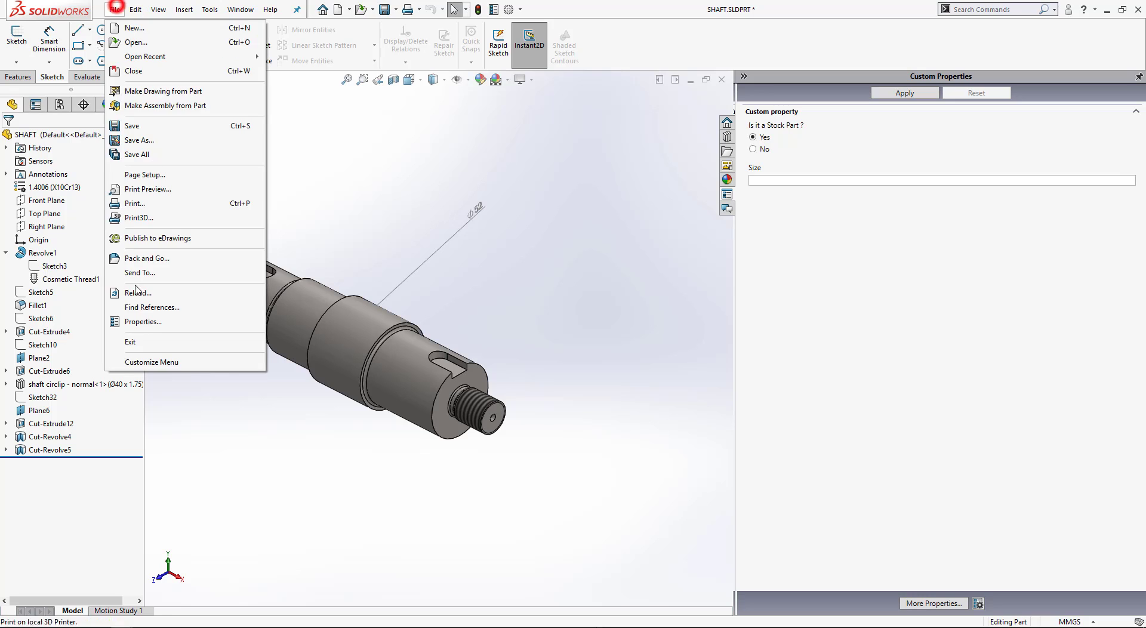
left_click(147, 323)
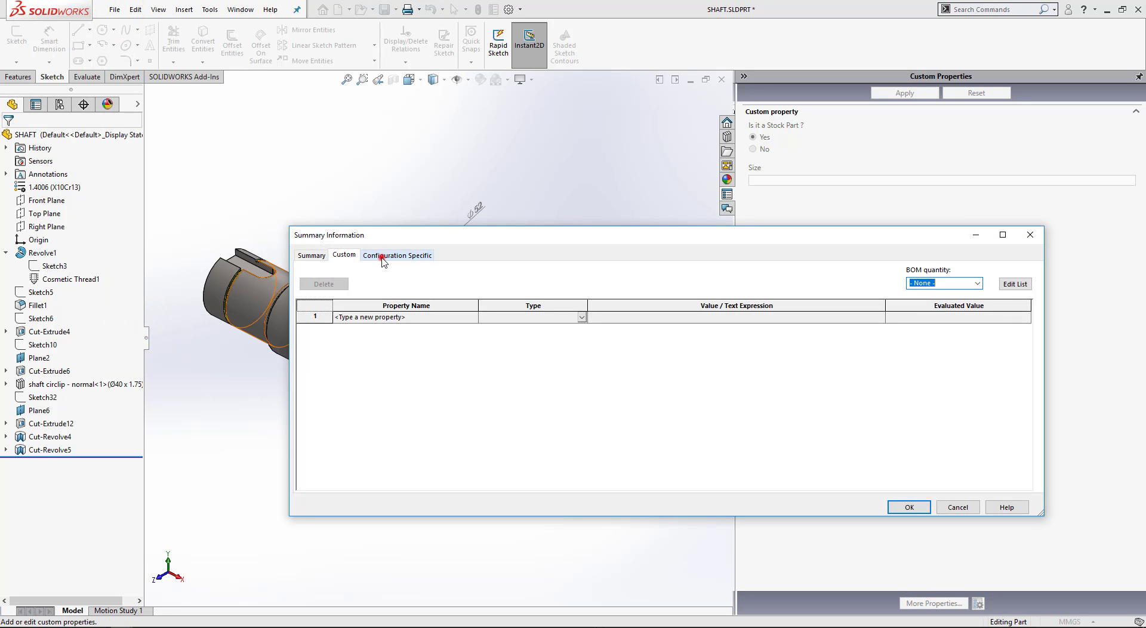
left_click(382, 257)
left_click(345, 255)
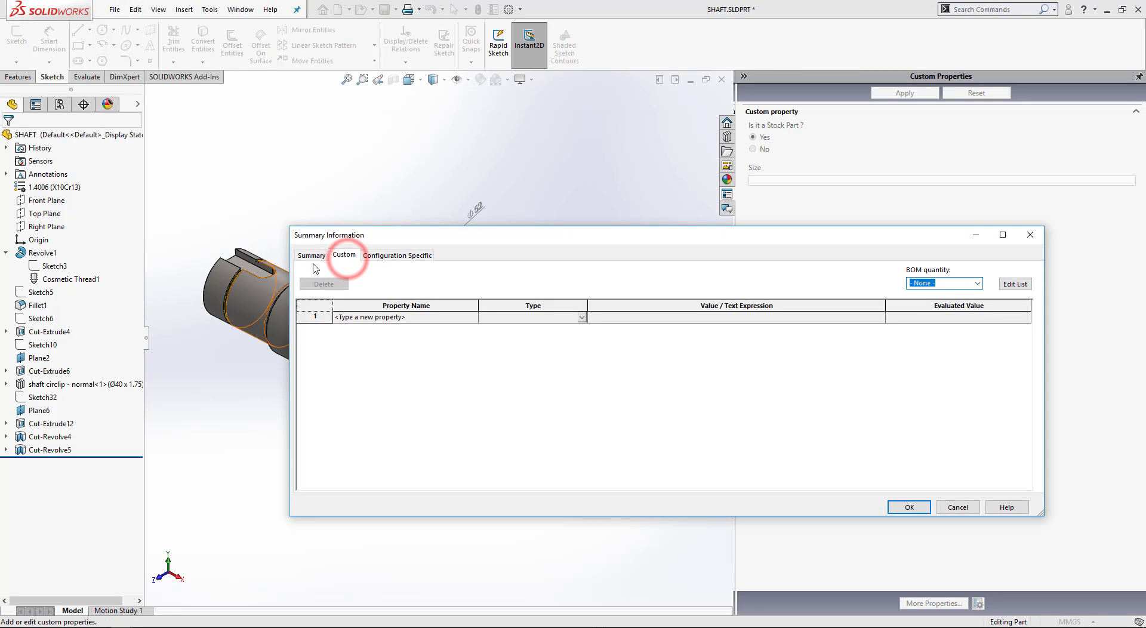
left_click(386, 256)
left_click_drag(490, 235, 412, 209)
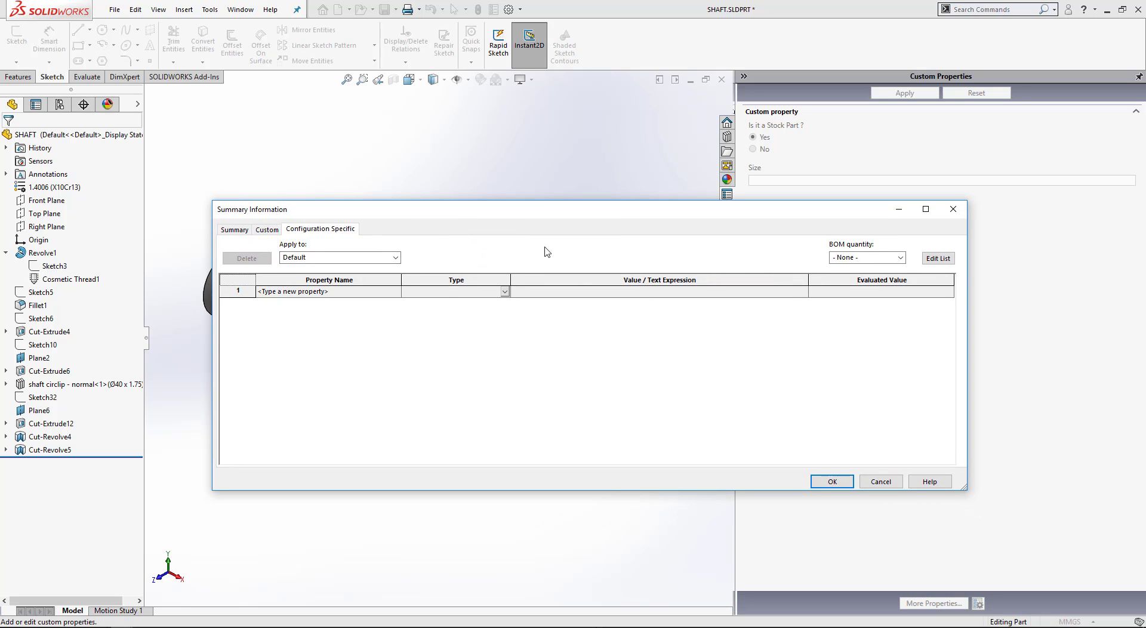
left_click(881, 481)
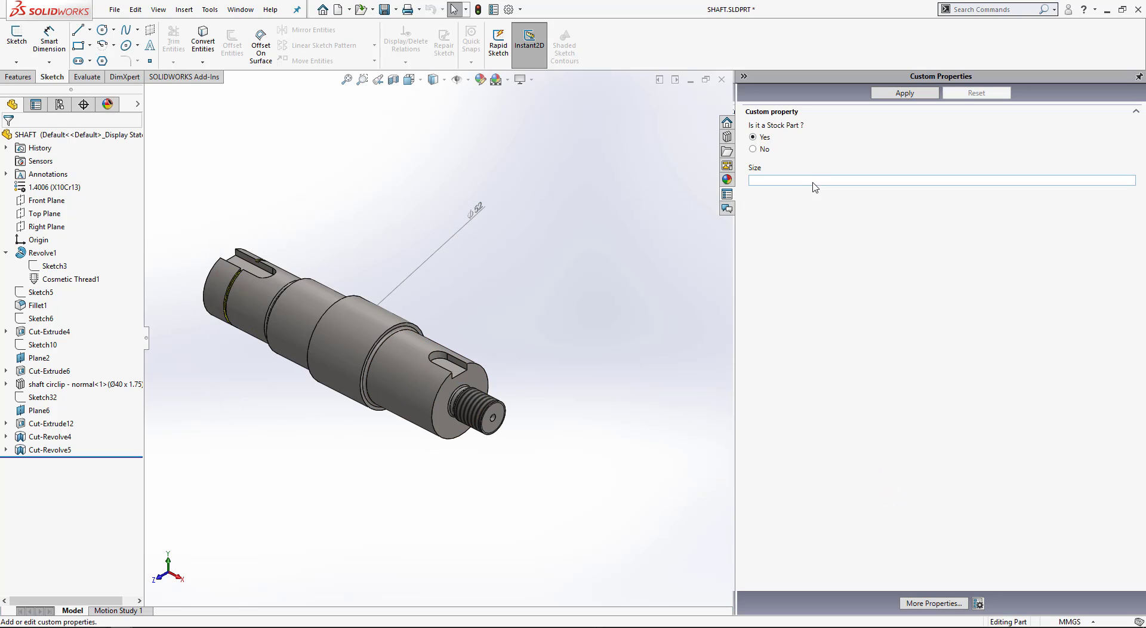
Link the shaft's Size property to the 52 mm diameter dimension.
left_click(766, 180)
left_click(478, 208)
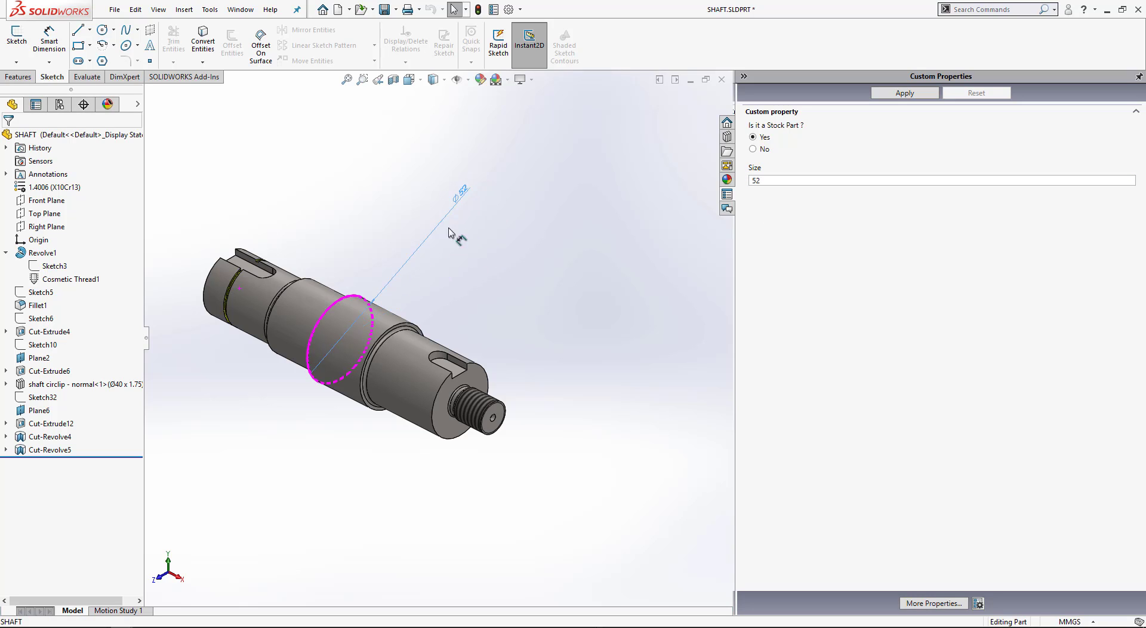
left_click(788, 180)
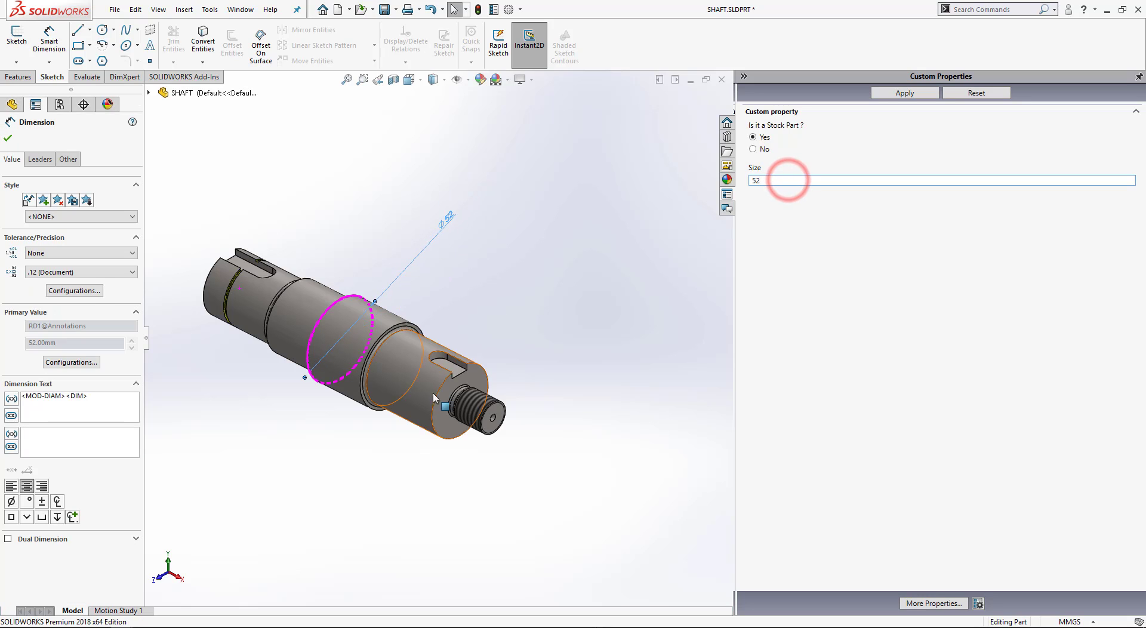
Append "x" and the linked 210.33 mm overall length dimension to the Size property, and apply the custom properties.
left_click(794, 179)
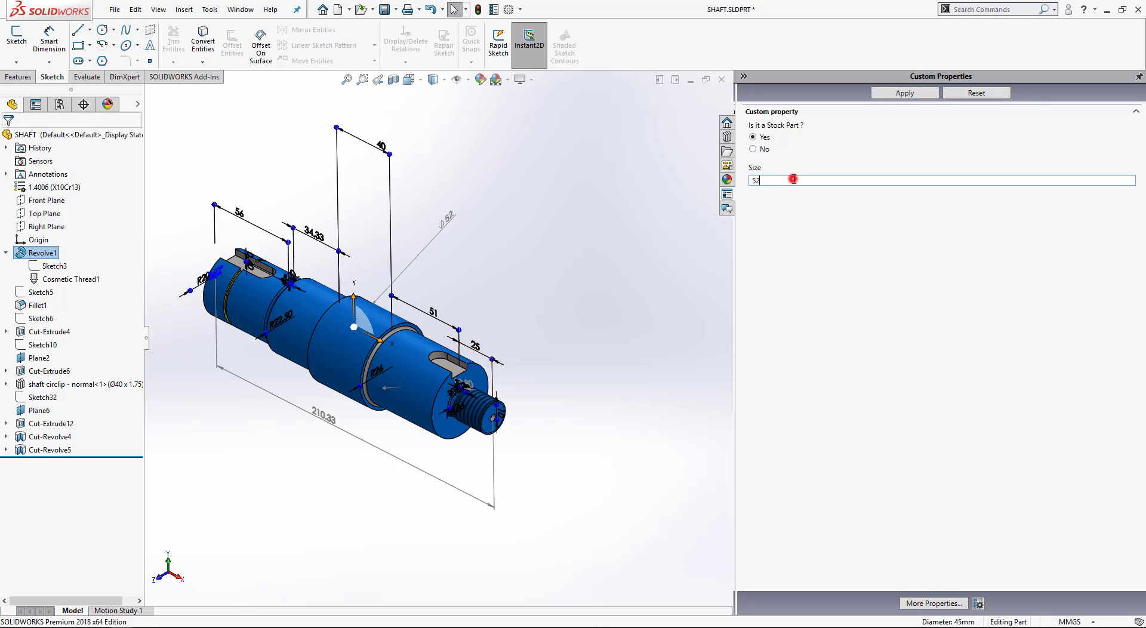
type("x")
left_click(327, 422)
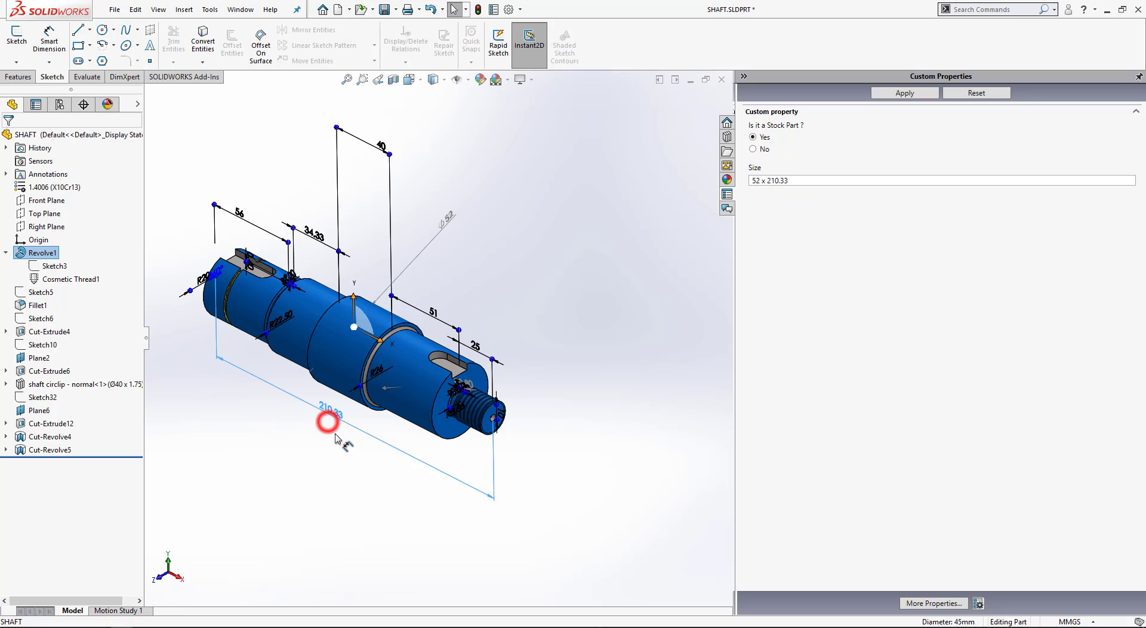
left_click_drag(337, 441, 336, 469)
left_click(801, 180)
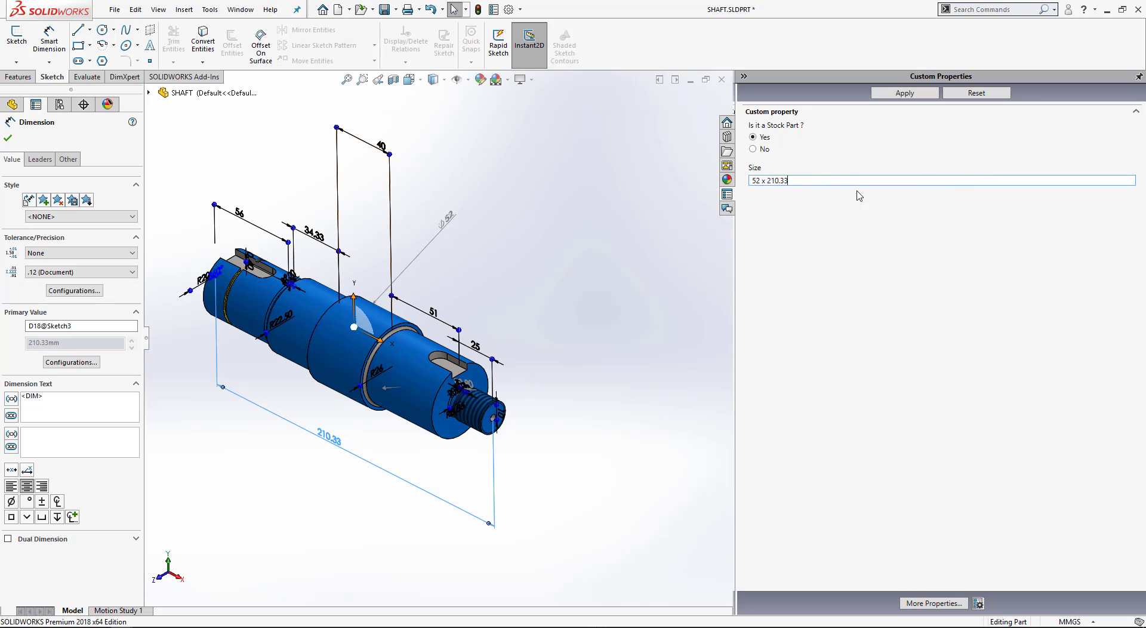
left_click(913, 95)
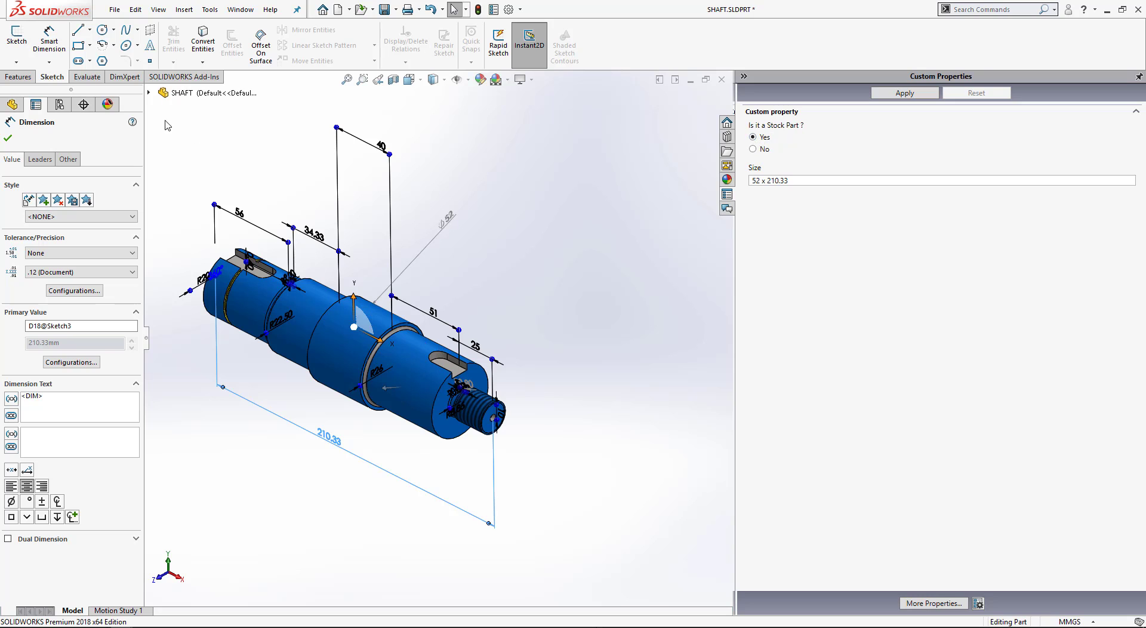
Open the shaft's configuration-specific file properties and examine the name and value of the Stock ? property.
left_click(114, 10)
left_click(151, 321)
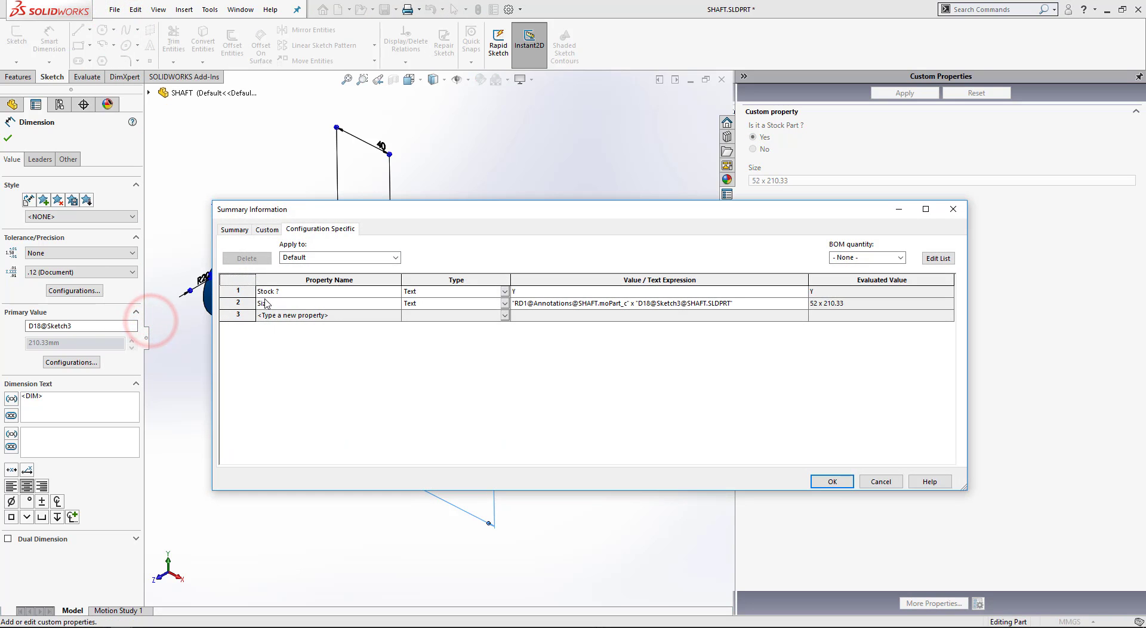
left_click(301, 291)
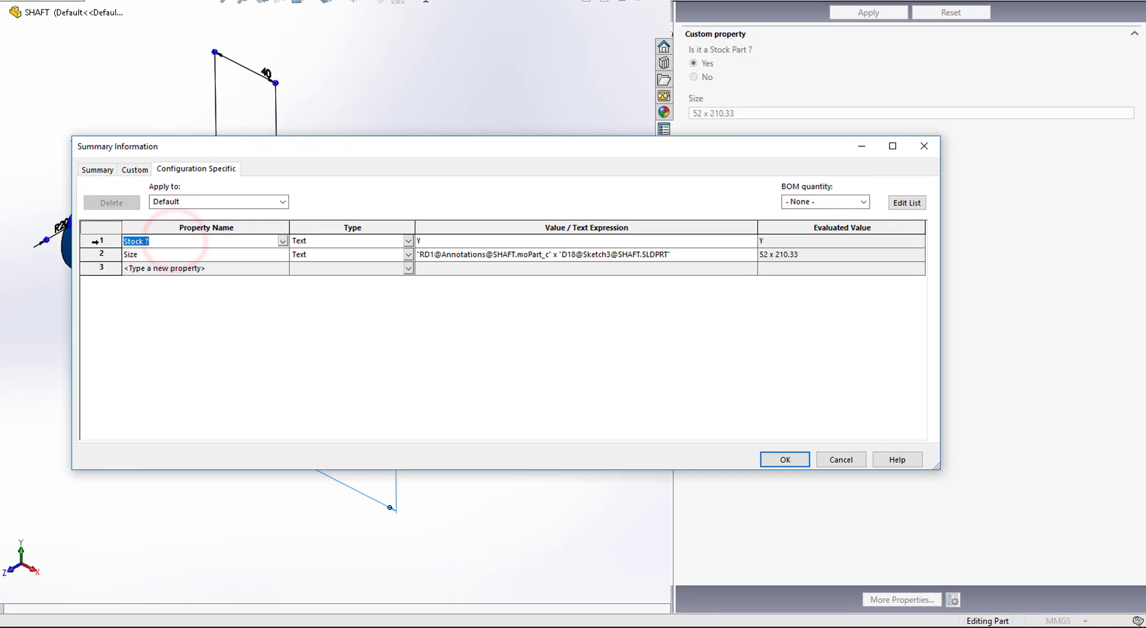
left_click(158, 241)
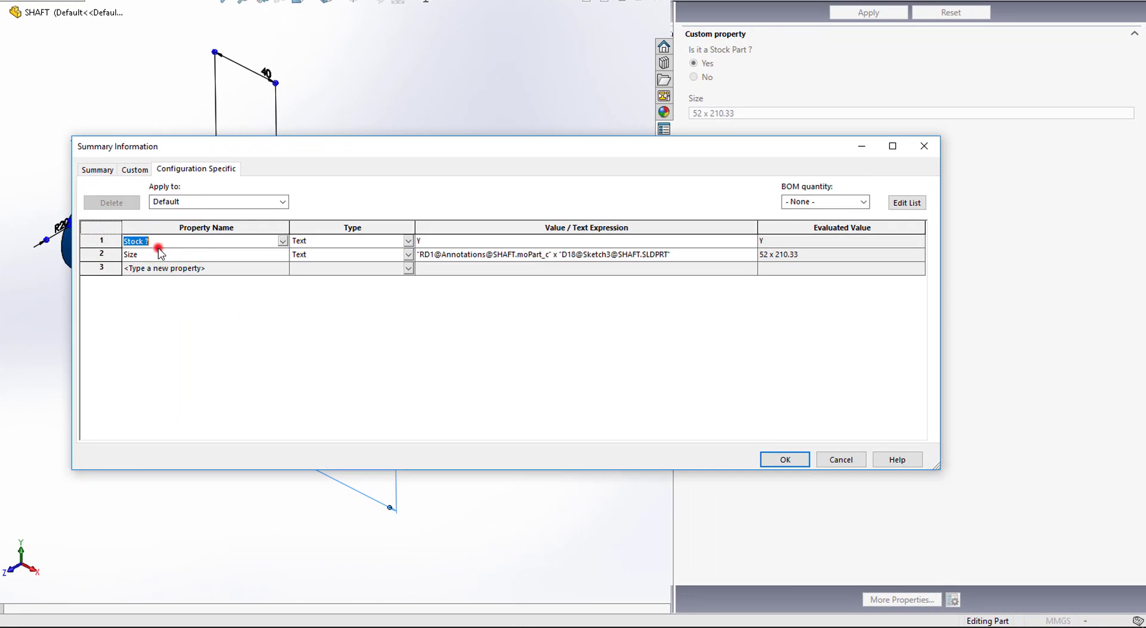
left_click(102, 240)
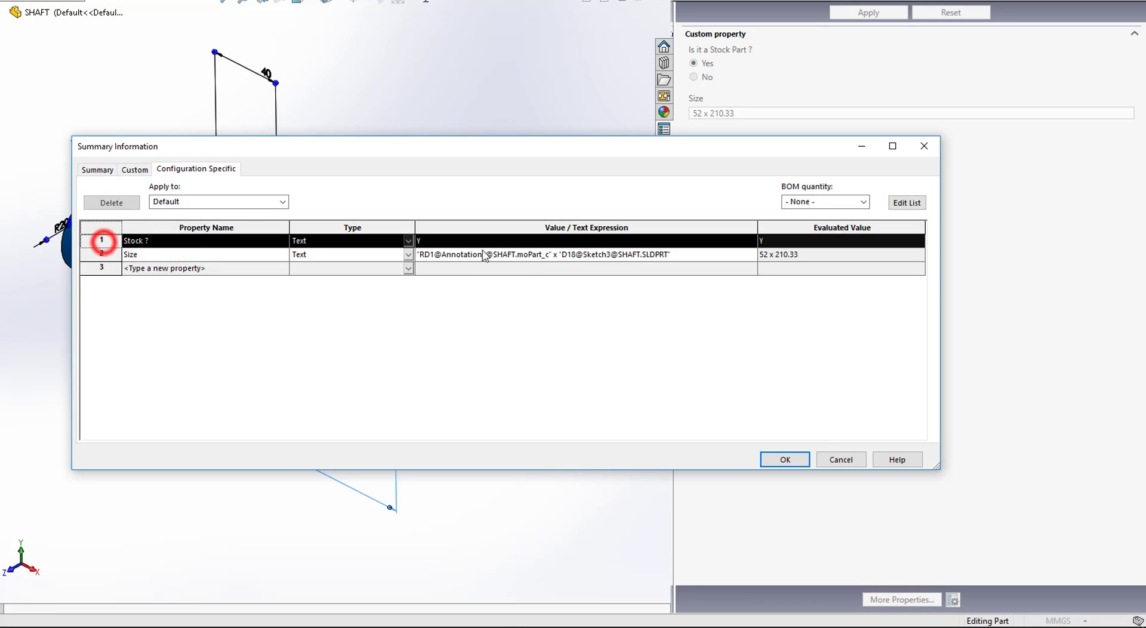
left_click(434, 242)
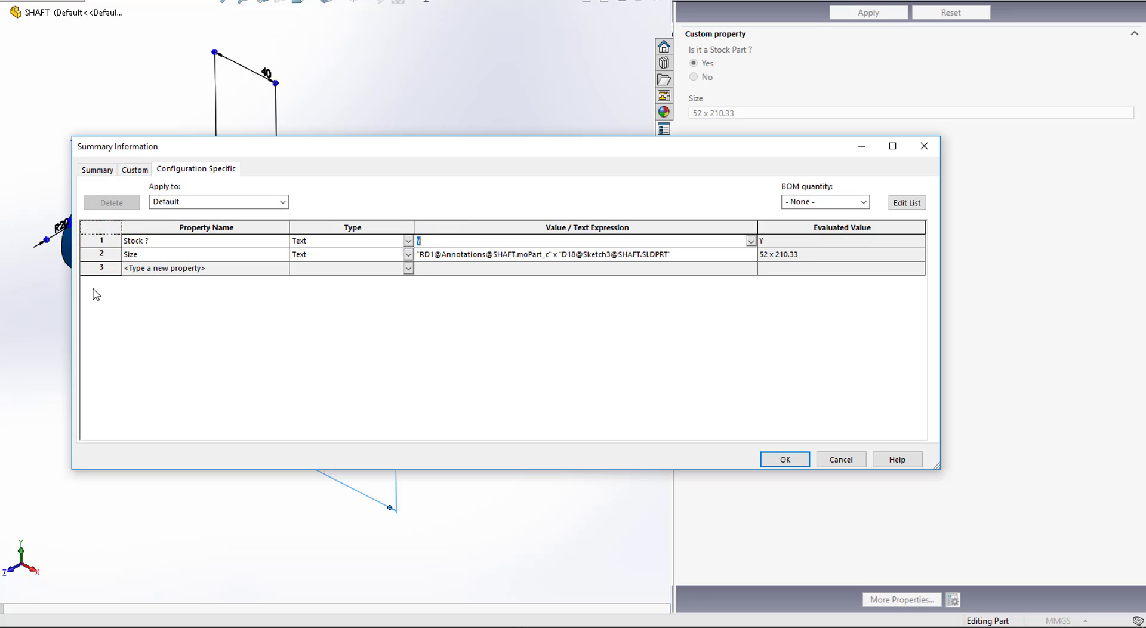
Compare the Size property's linked expression with its evaluated value, close the file properties and clear the selection on the shaft.
left_click(96, 257)
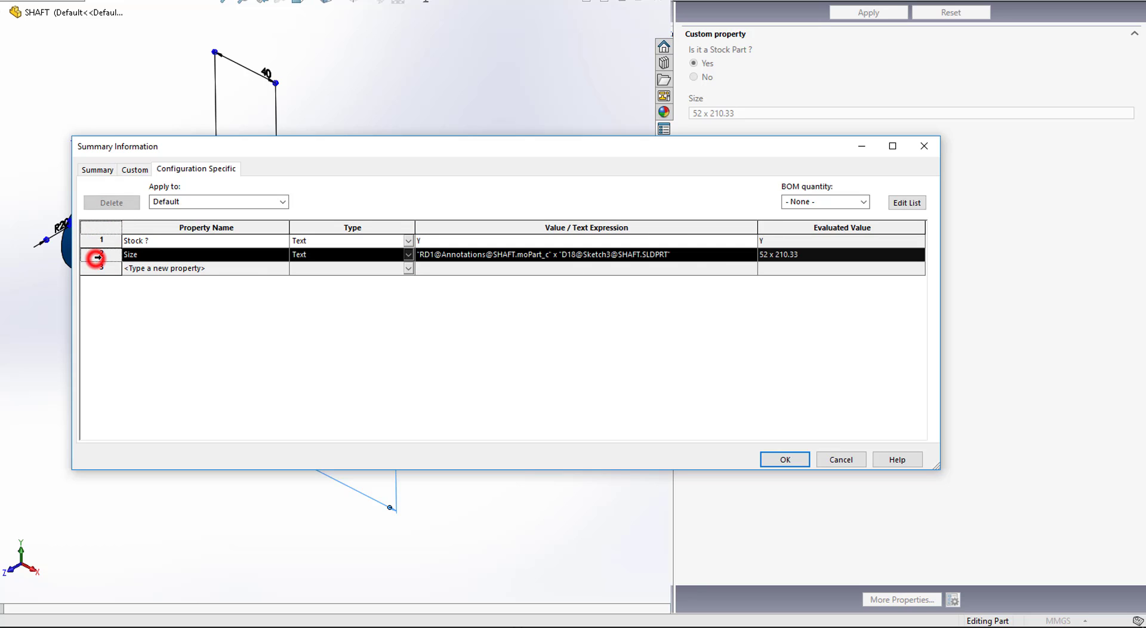
left_click(718, 253)
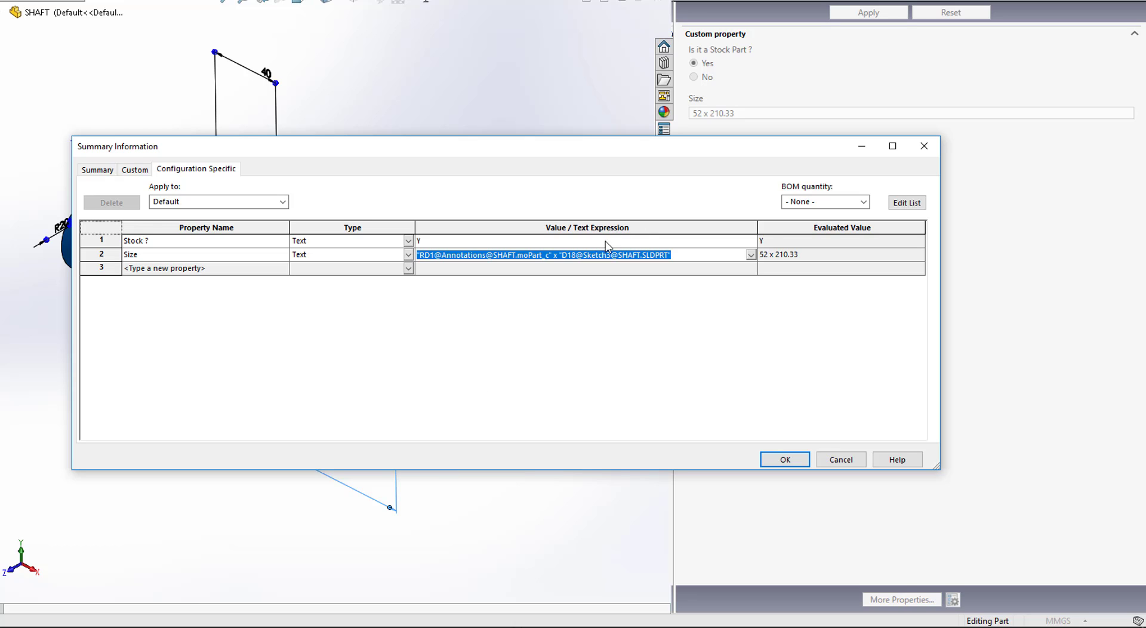
left_click_drag(594, 146, 589, 220)
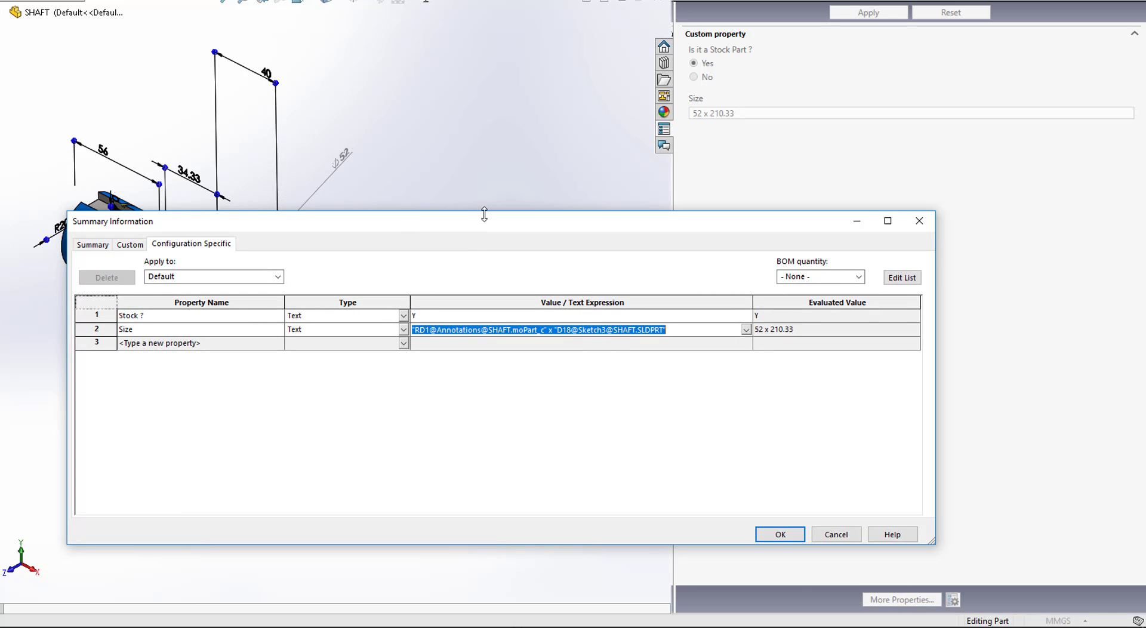
left_click_drag(489, 225, 729, 181)
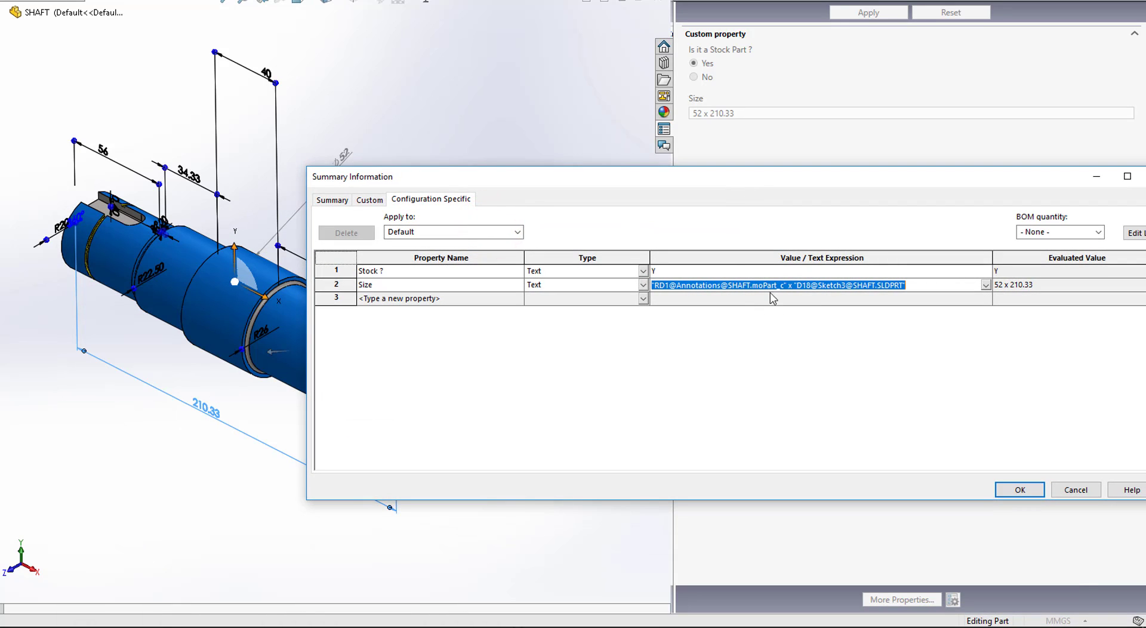
left_click(941, 286)
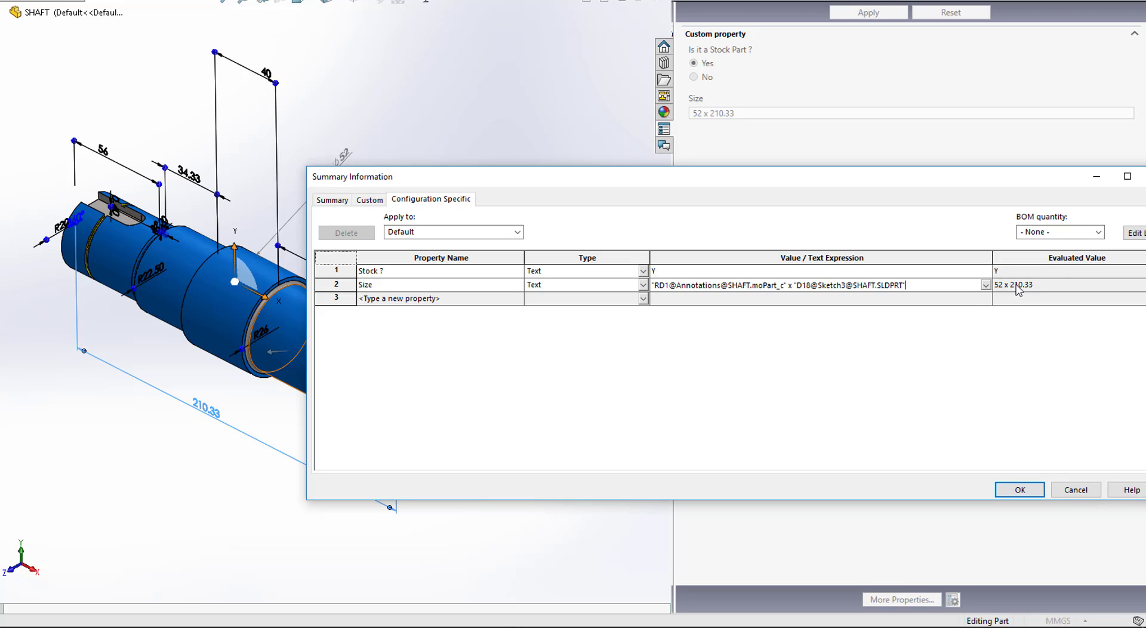
left_click(1001, 492)
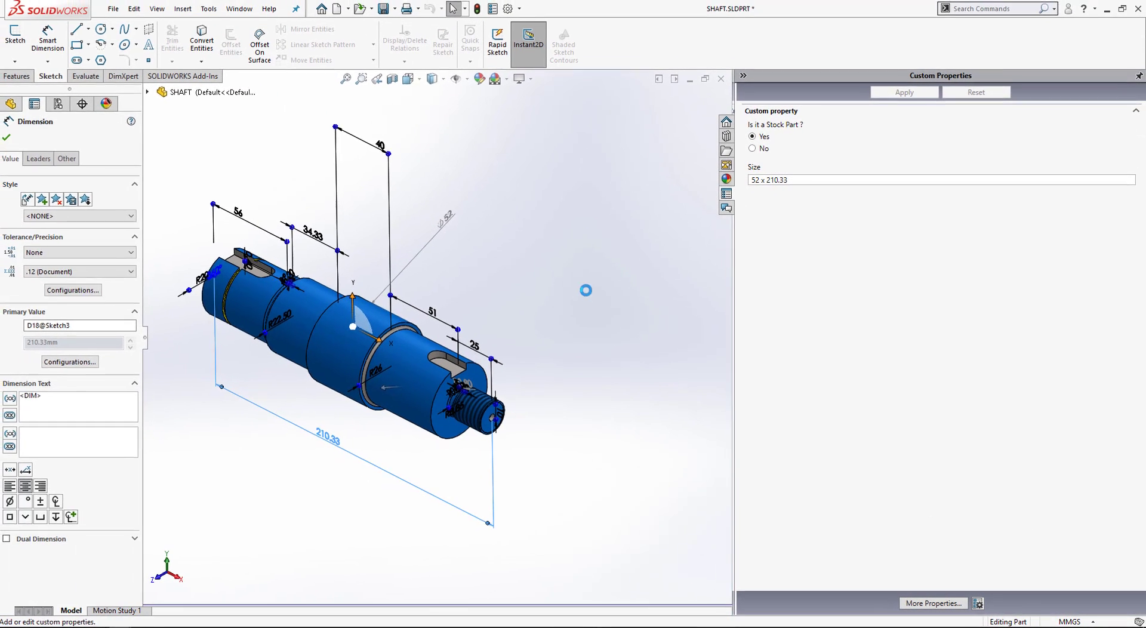
left_click(507, 245)
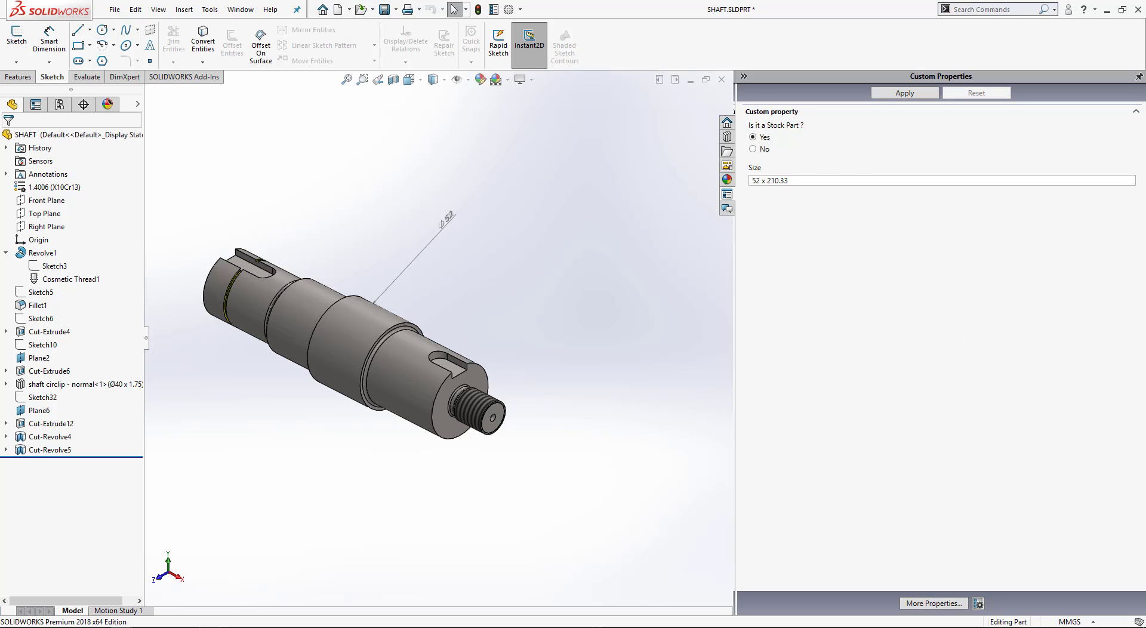
Switch to Property Tab Builder, make the Size text box visible only when No is selected, and save the template.
left_click(212, 627)
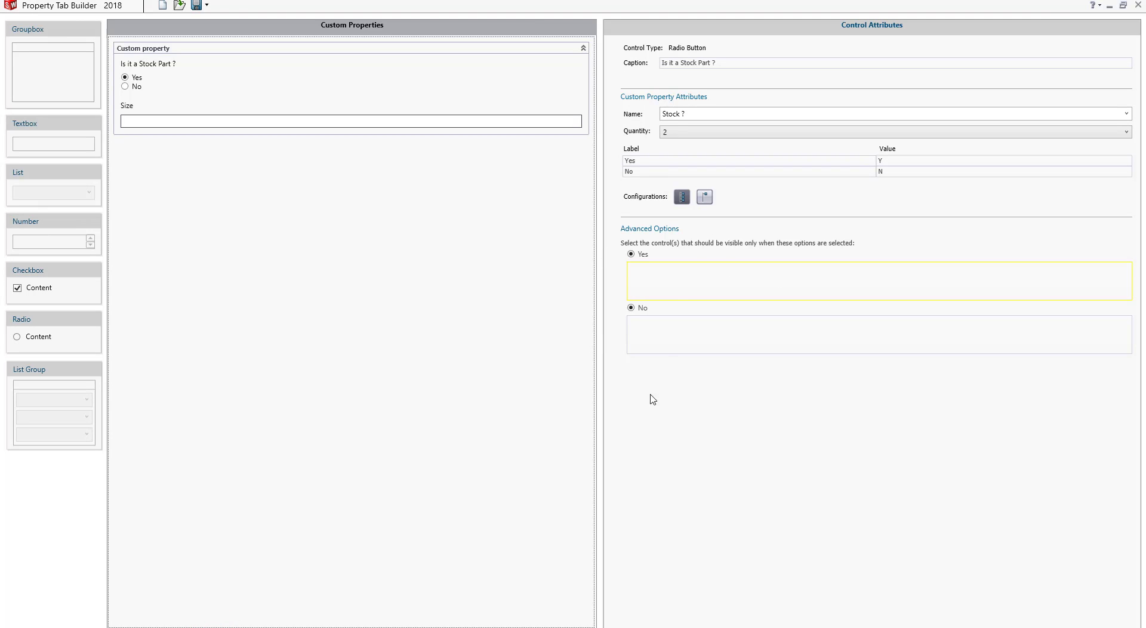
left_click(670, 331)
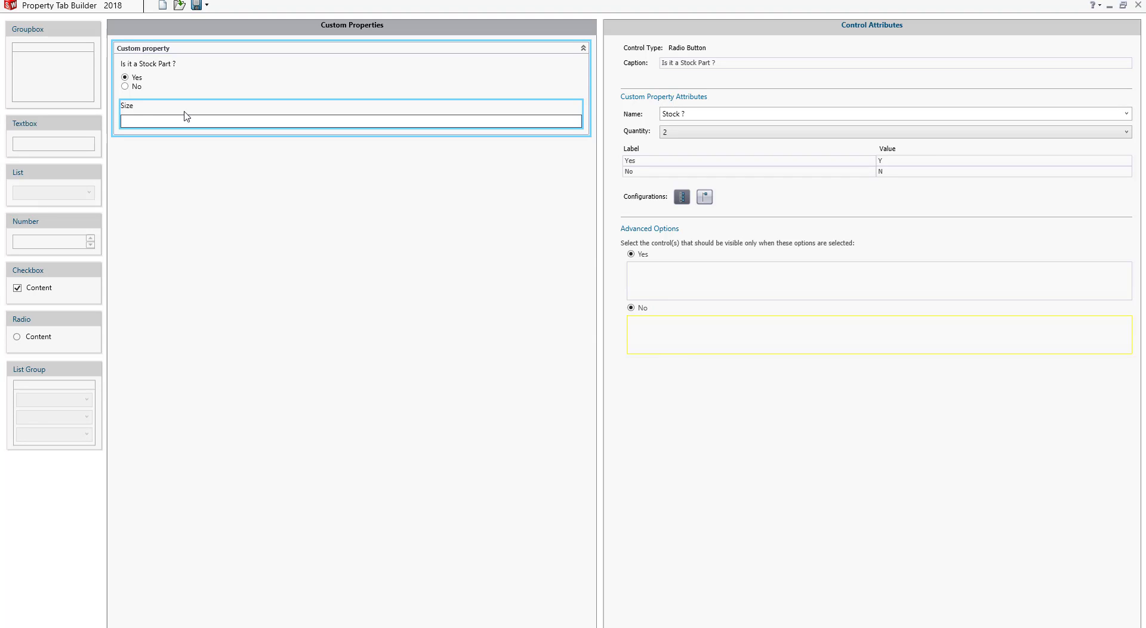
left_click(151, 109)
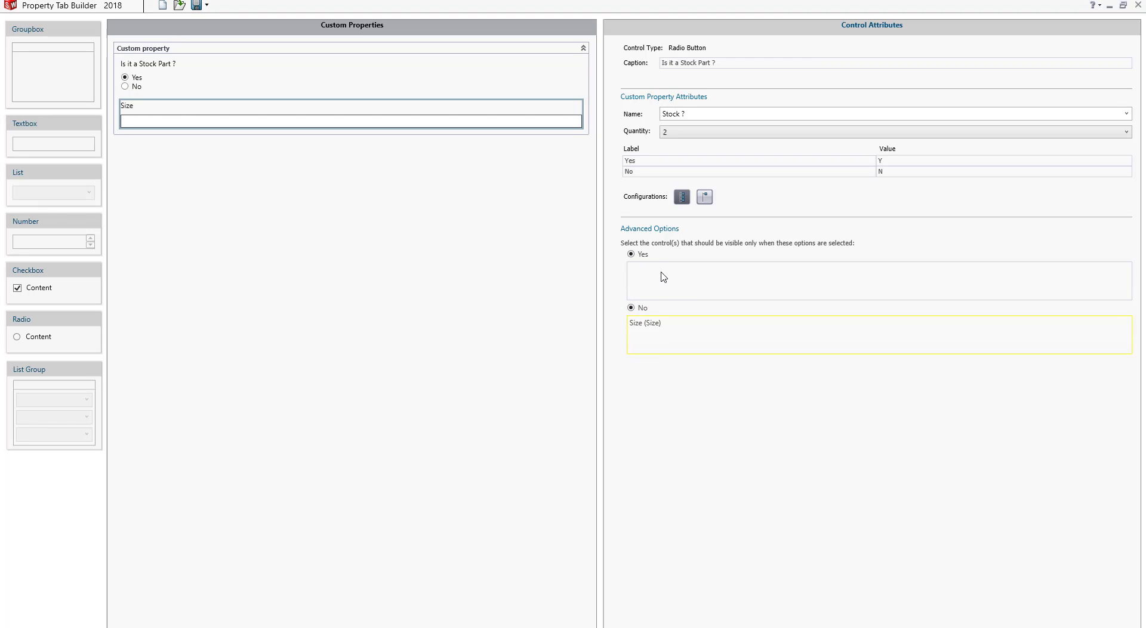
left_click(199, 6)
Return to SOLIDWORKS, refresh the shaft's Custom Properties pane and test the stock part choices No and Yes.
left_click(524, 277)
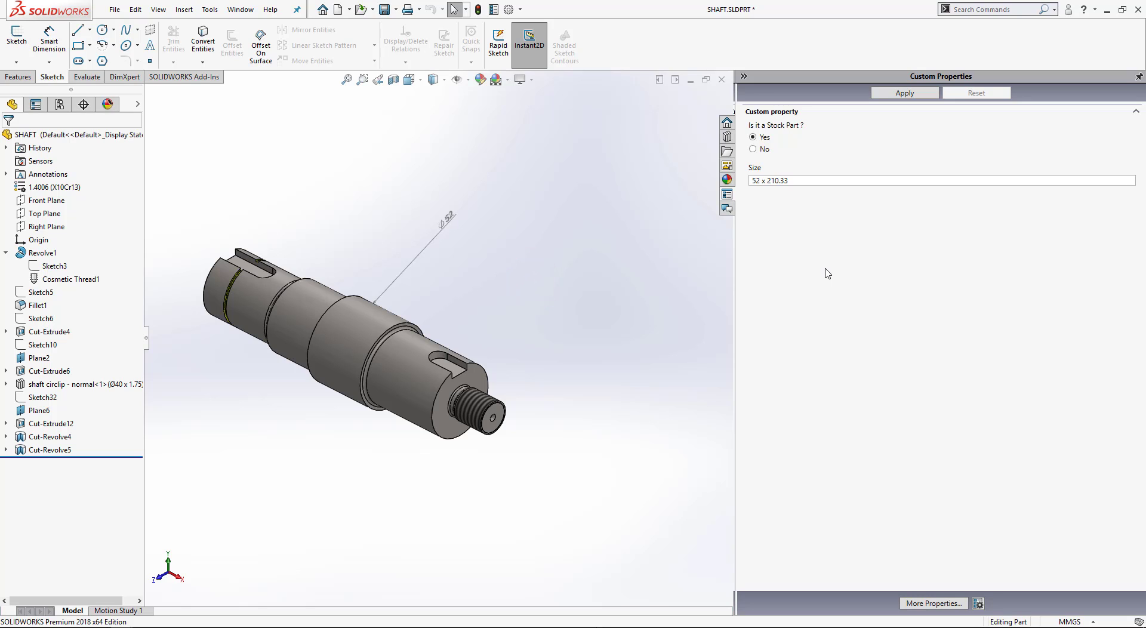
key("F5")
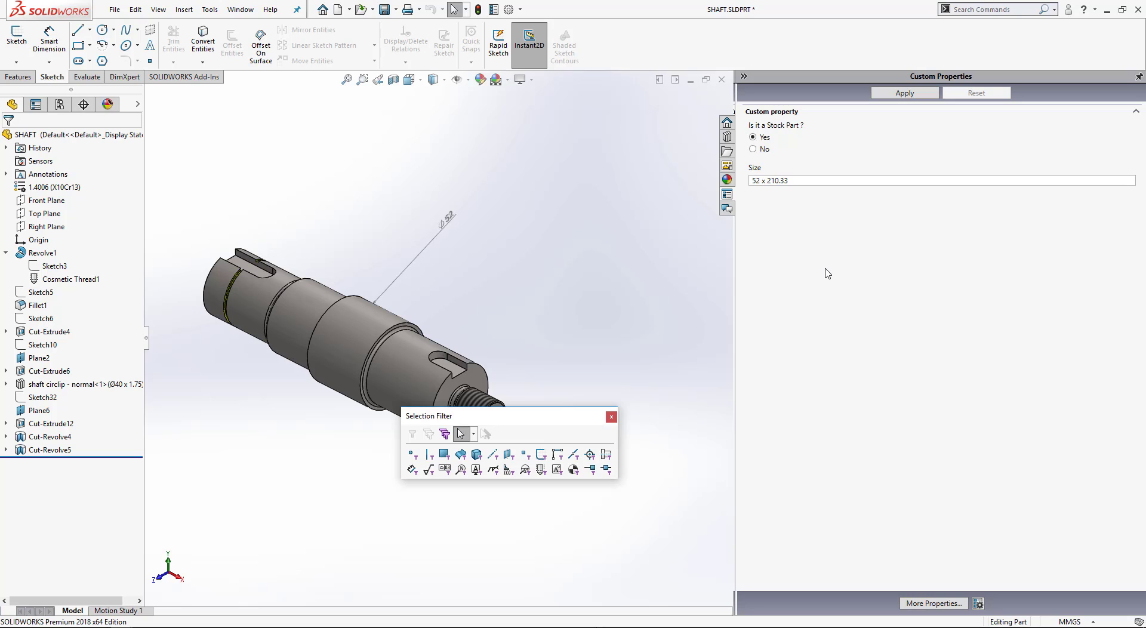
left_click(612, 416)
left_click(988, 314)
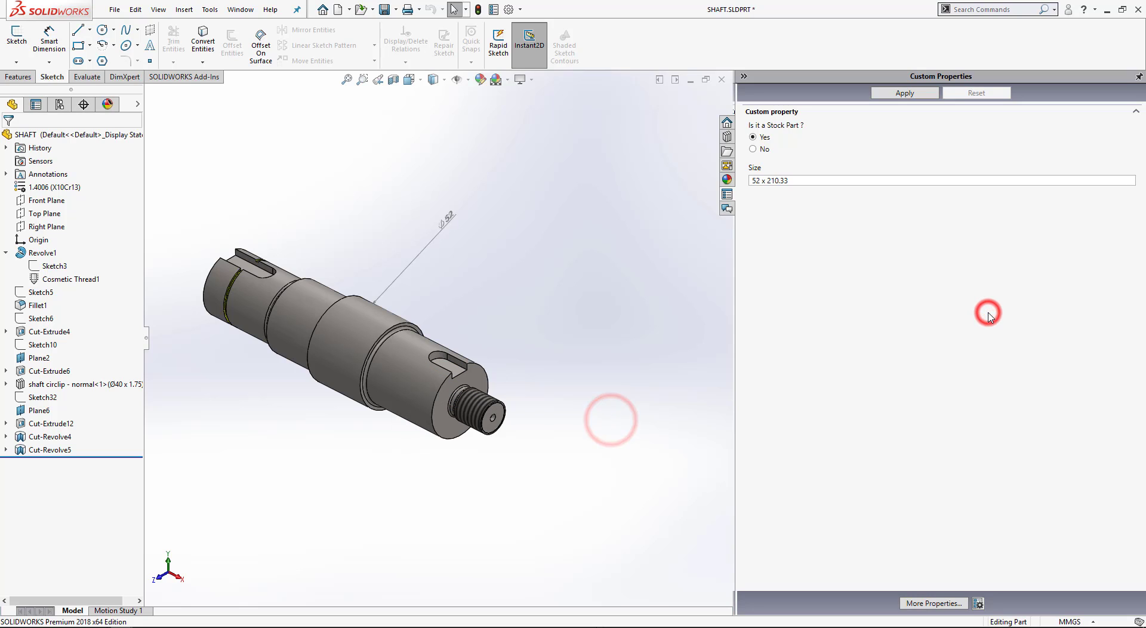
left_click(906, 327)
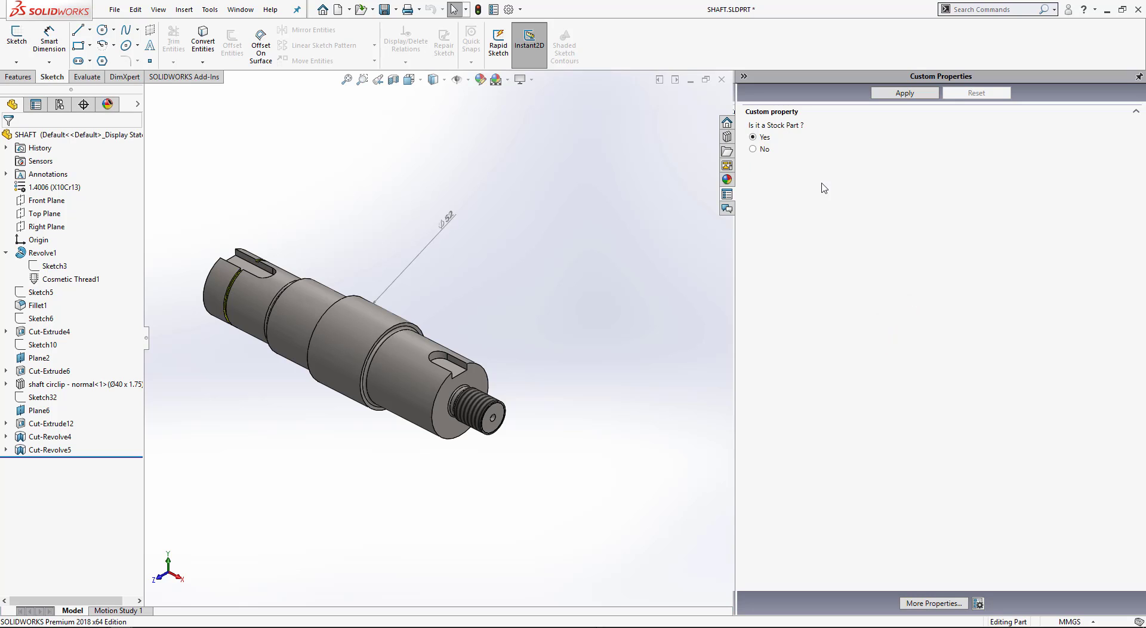
left_click(753, 150)
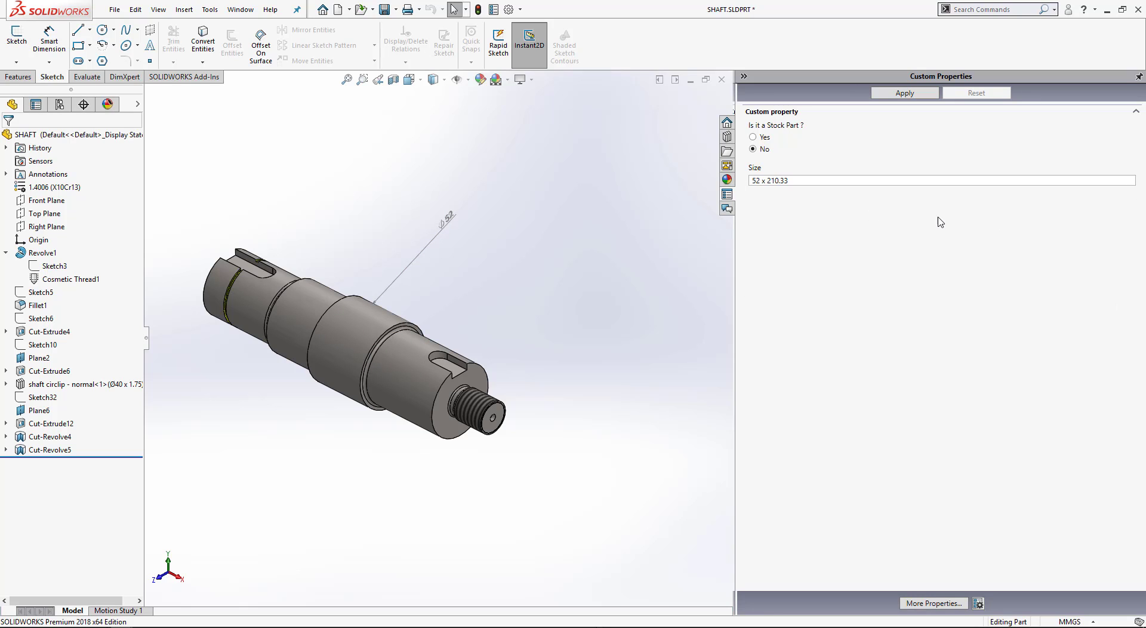
left_click(764, 137)
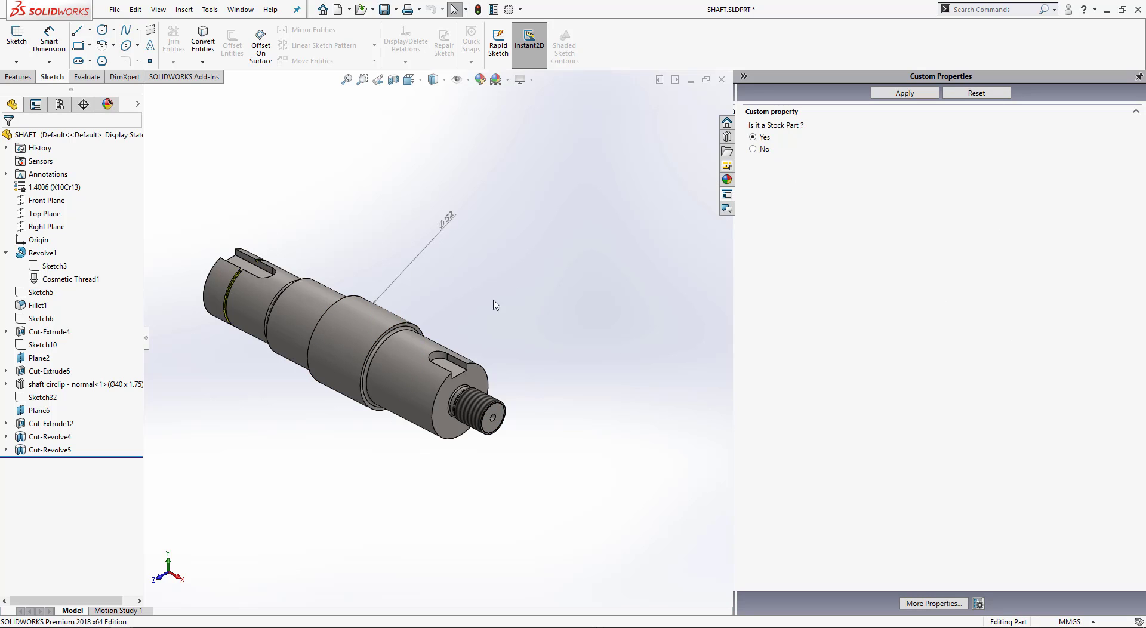
Switch to Property Tab Builder, add a List control below the Size text box, and set its caption and property name to "Part Number".
key("alt+Tab")
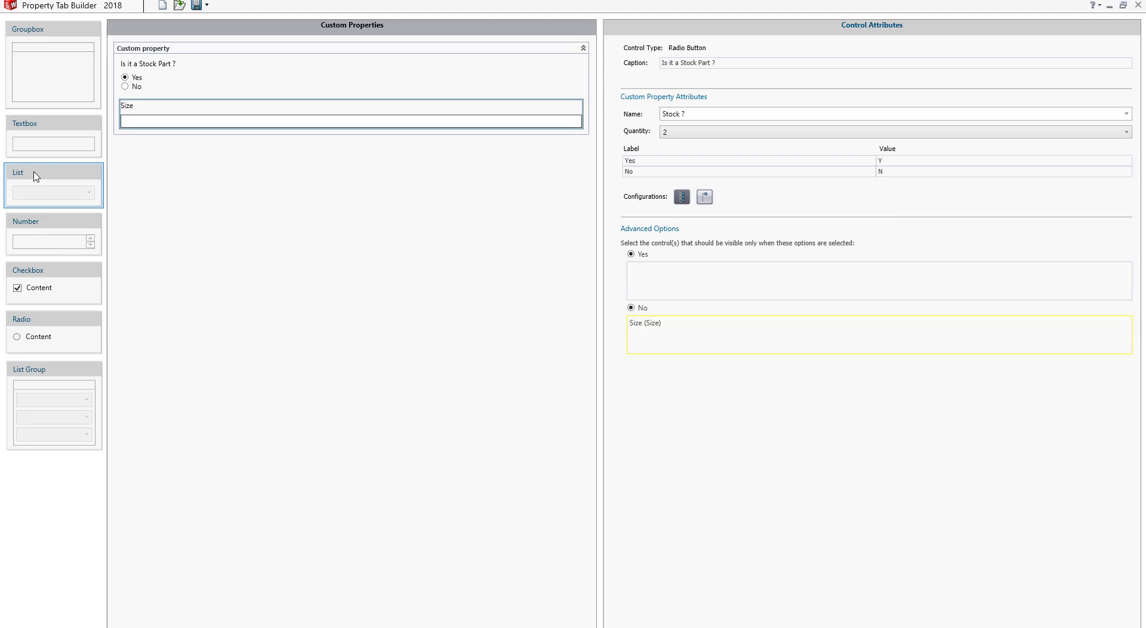
left_click_drag(35, 176, 133, 165)
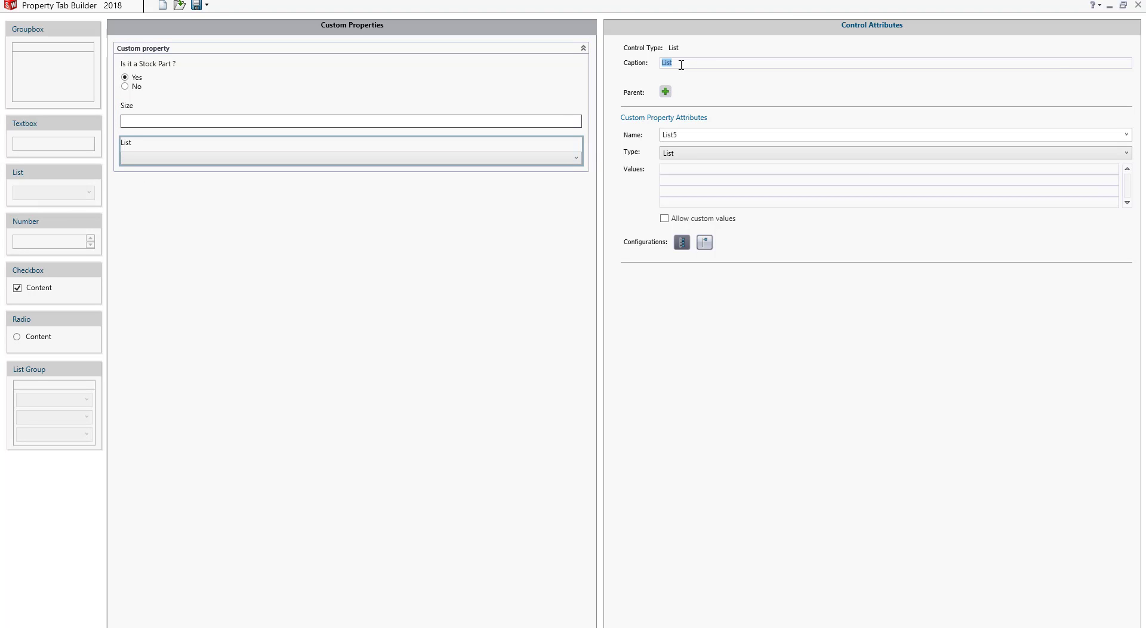
type("Part Number")
double_click(695, 136)
type("P")
Try the Excel File type for the Part Number list, return to the List type, and enter the values 1000, 2000 and 3000.
left_click(692, 153)
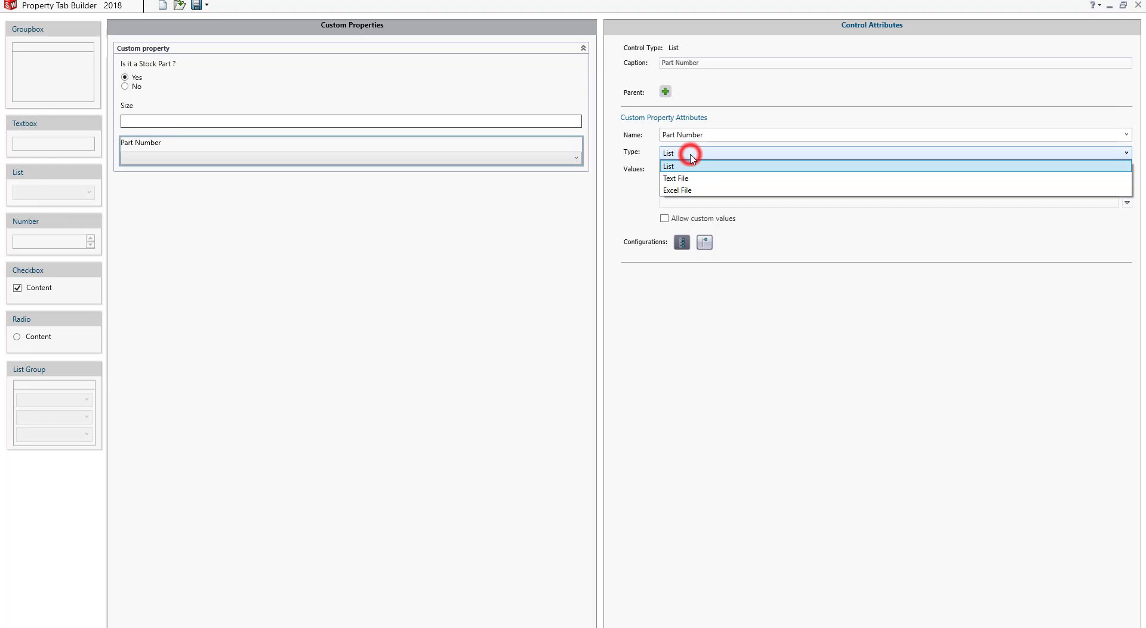
left_click(680, 191)
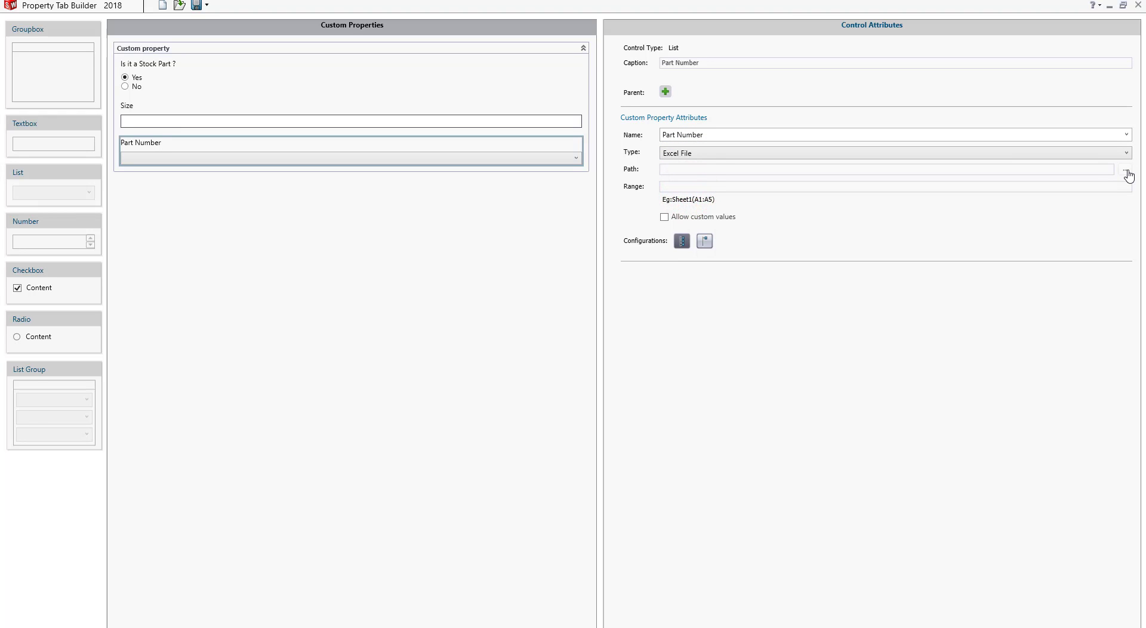
left_click(717, 153)
left_click(700, 168)
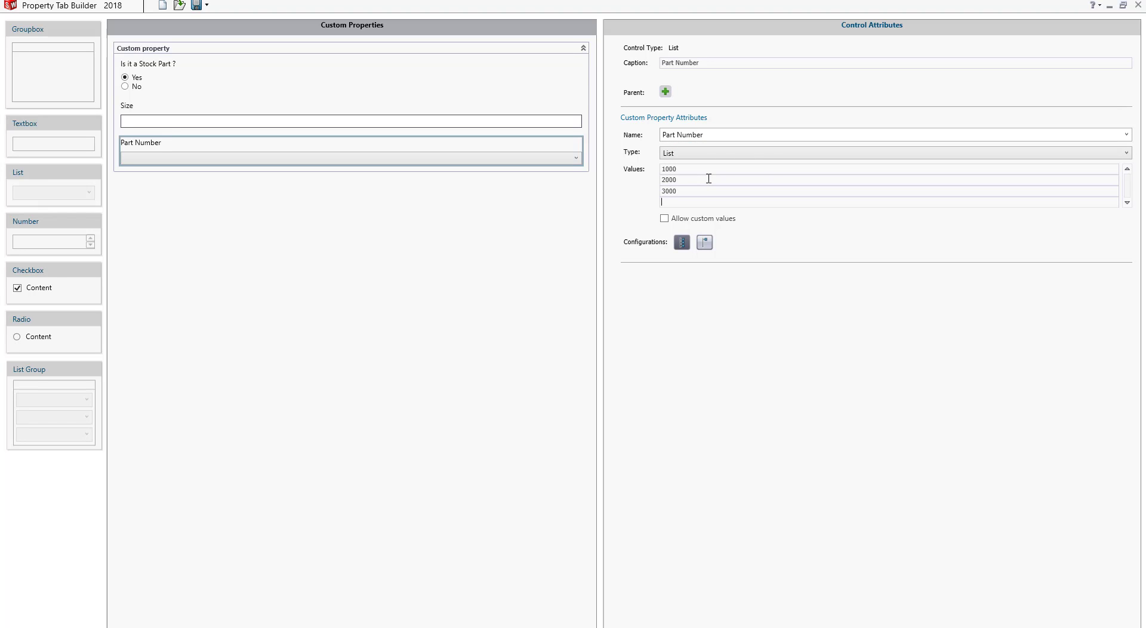
key("Return")
Clear all manually entered values from the Part Number list.
left_click_drag(1127, 189, 1127, 177)
left_click(702, 173)
key("Delete")
left_click(680, 172)
key("Delete")
left_click(681, 180)
key("Delete")
left_click(689, 178)
key("Delete")
Set the Part Number list's type to Excel File and select part numbers.xlsx on the Desktop as its source.
left_click(724, 153)
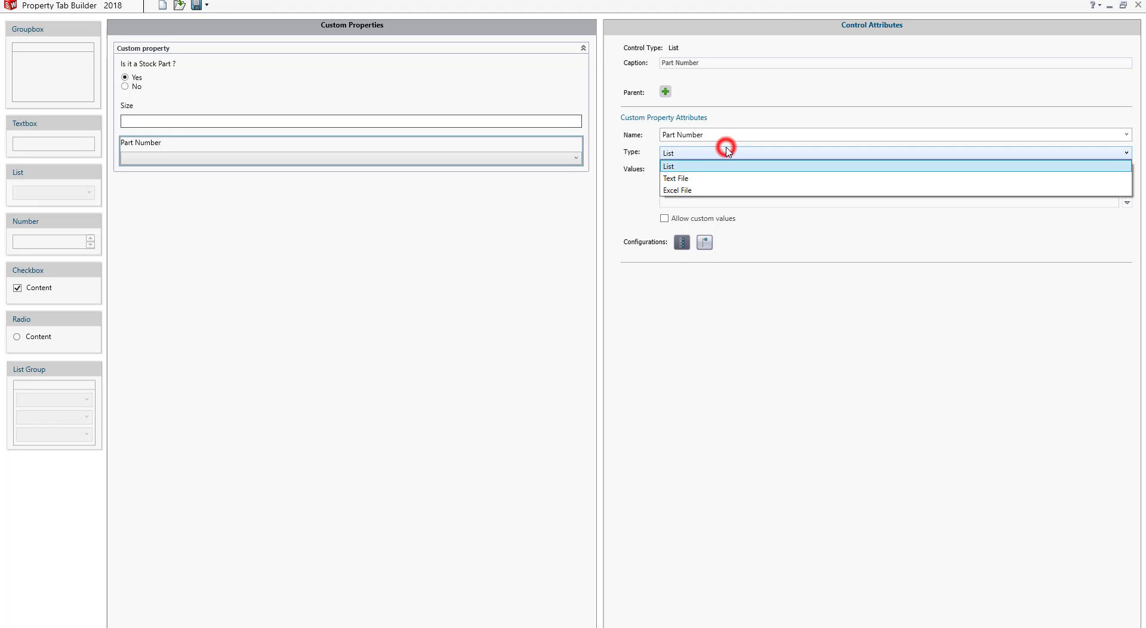
left_click(694, 191)
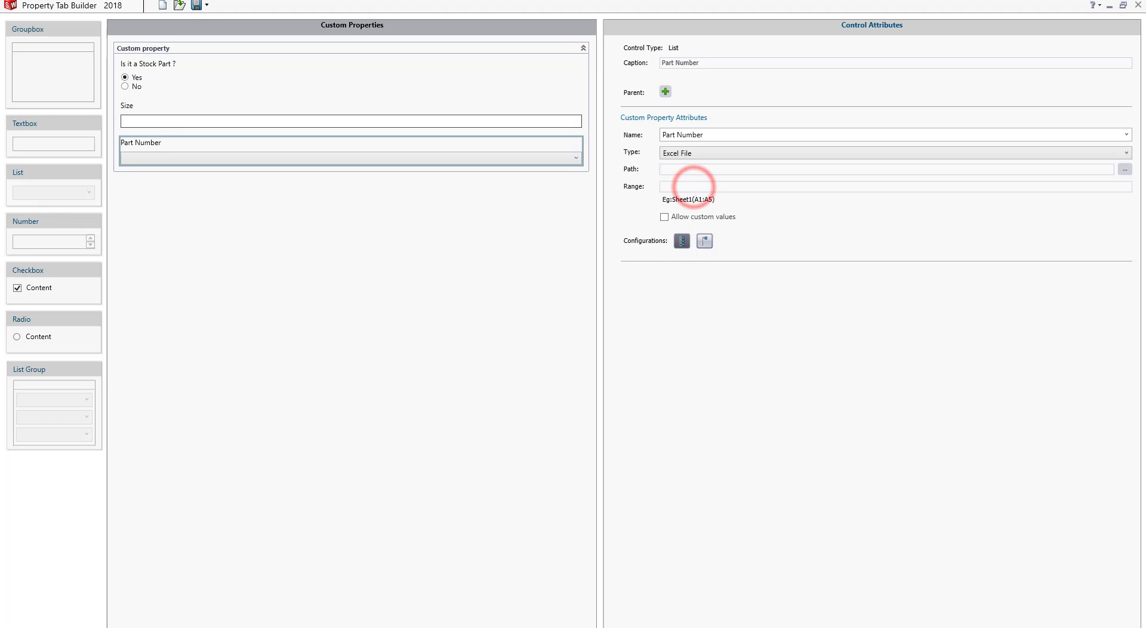
left_click(1123, 172)
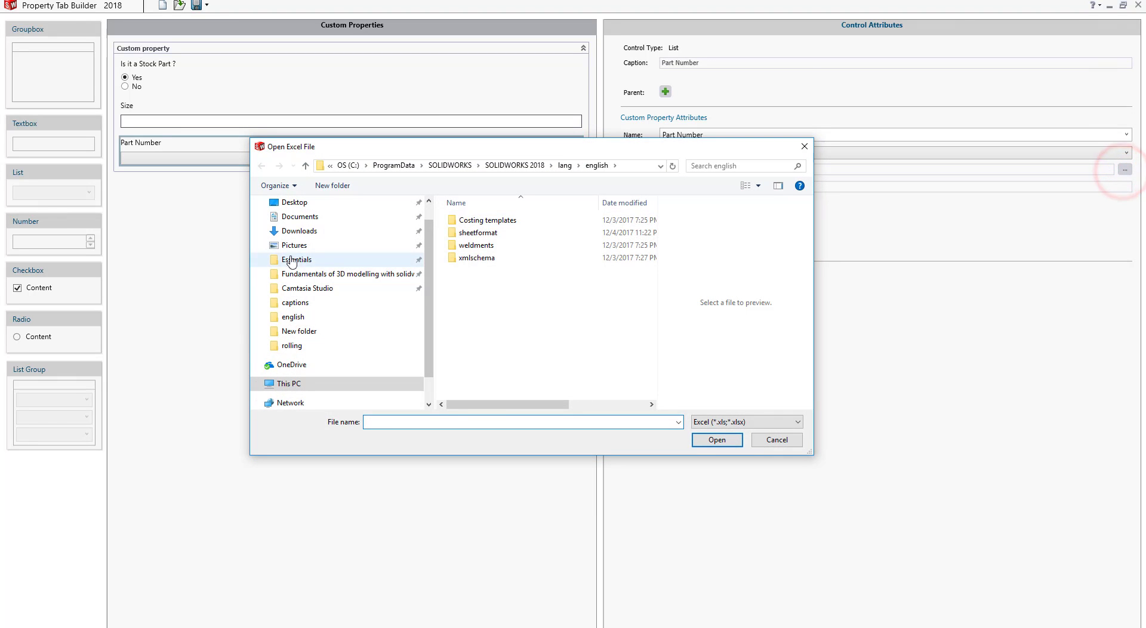
left_click_drag(429, 234, 428, 216)
left_click(286, 226)
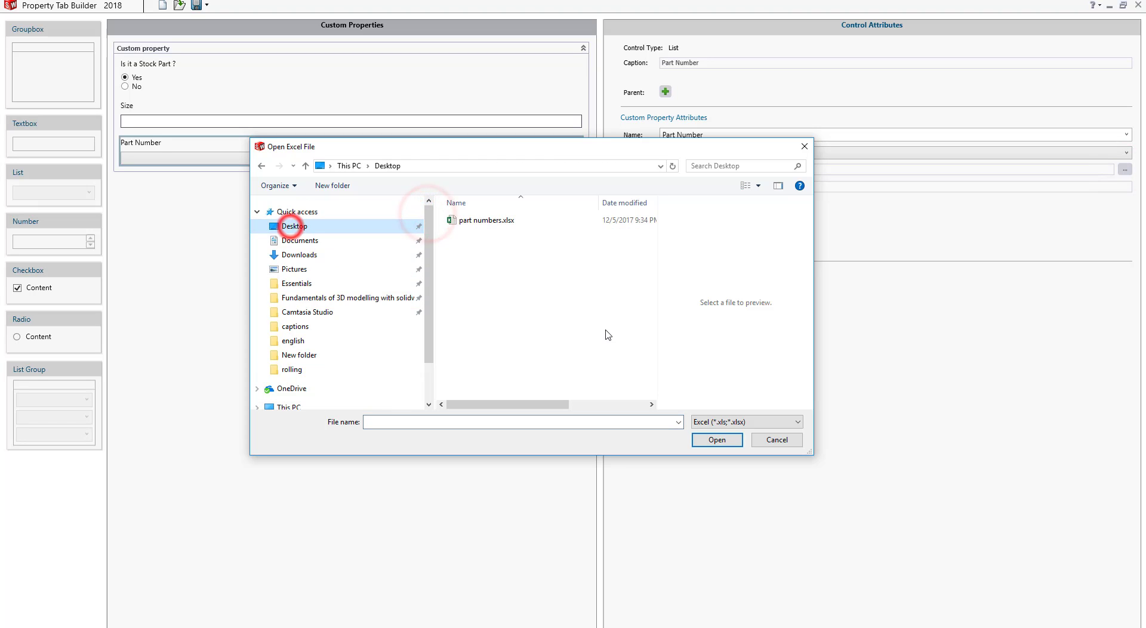
left_click(493, 222)
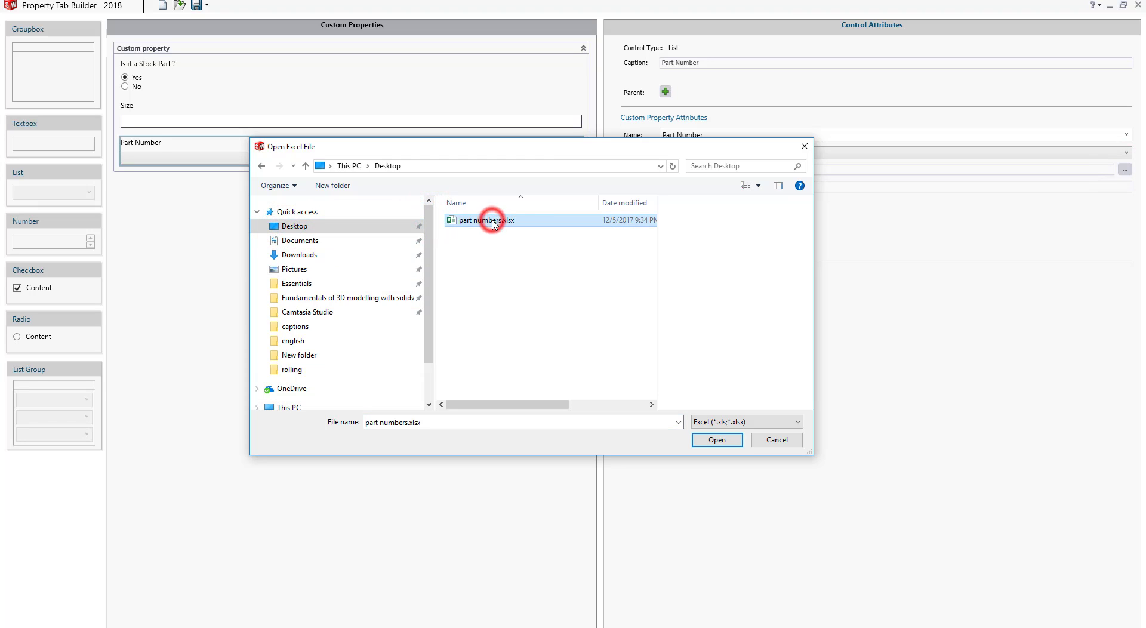
Enlarge the file preview and examine which cells in columns A and B of Sheet1 hold the part numbers.
left_click_drag(810, 452, 1053, 546)
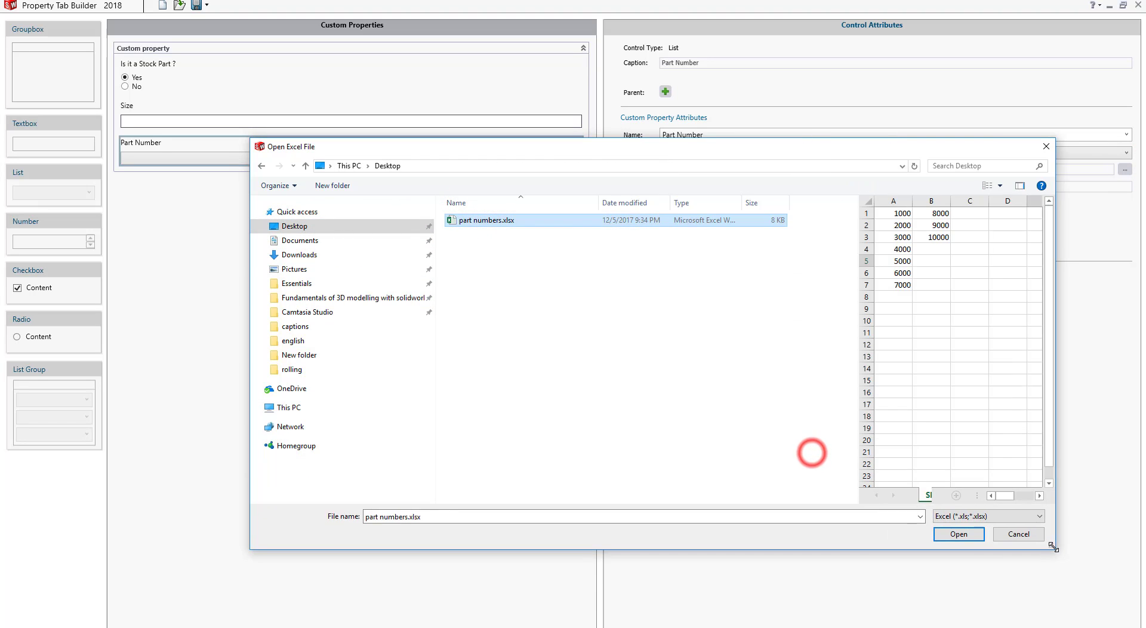
left_click(858, 323)
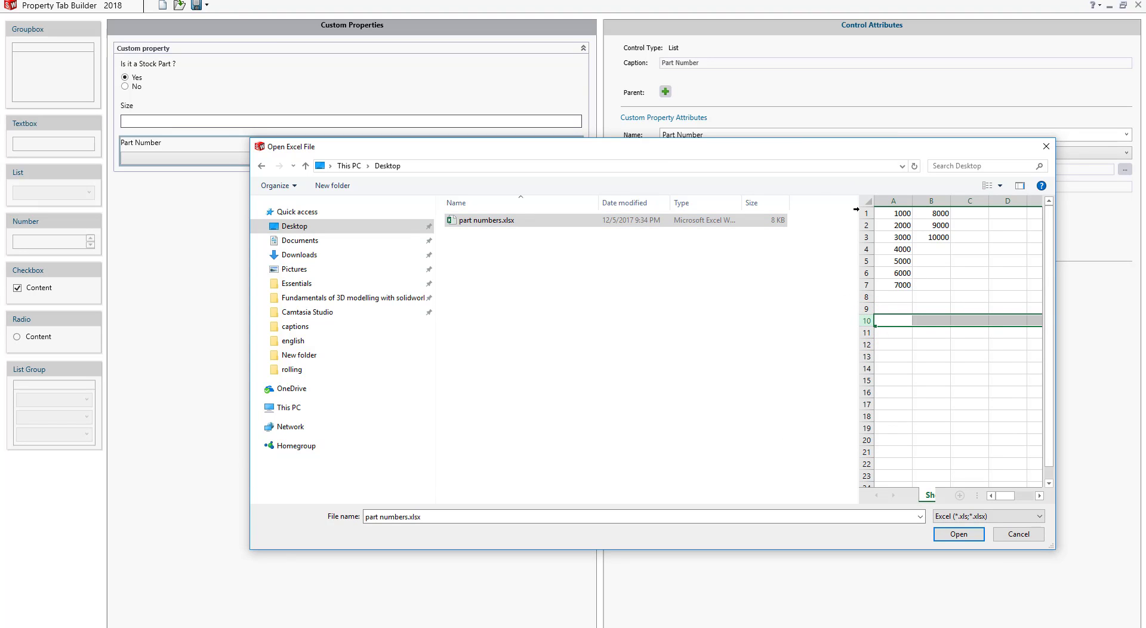
left_click_drag(857, 210, 601, 283)
left_click_drag(635, 213, 637, 272)
left_click(635, 296)
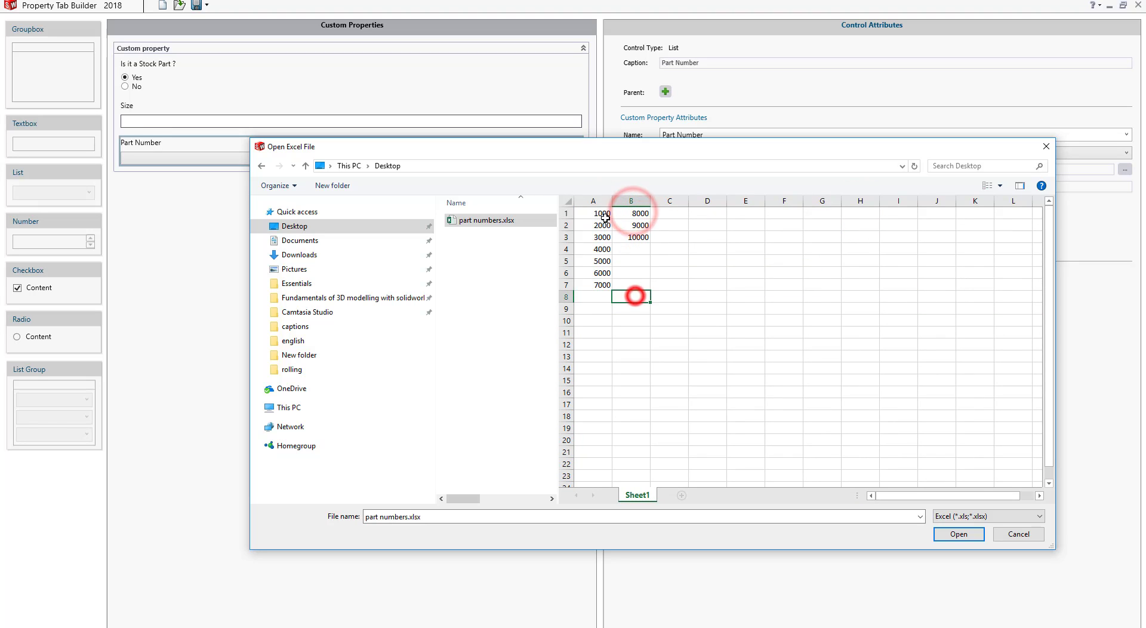
left_click(595, 285)
left_click(635, 214)
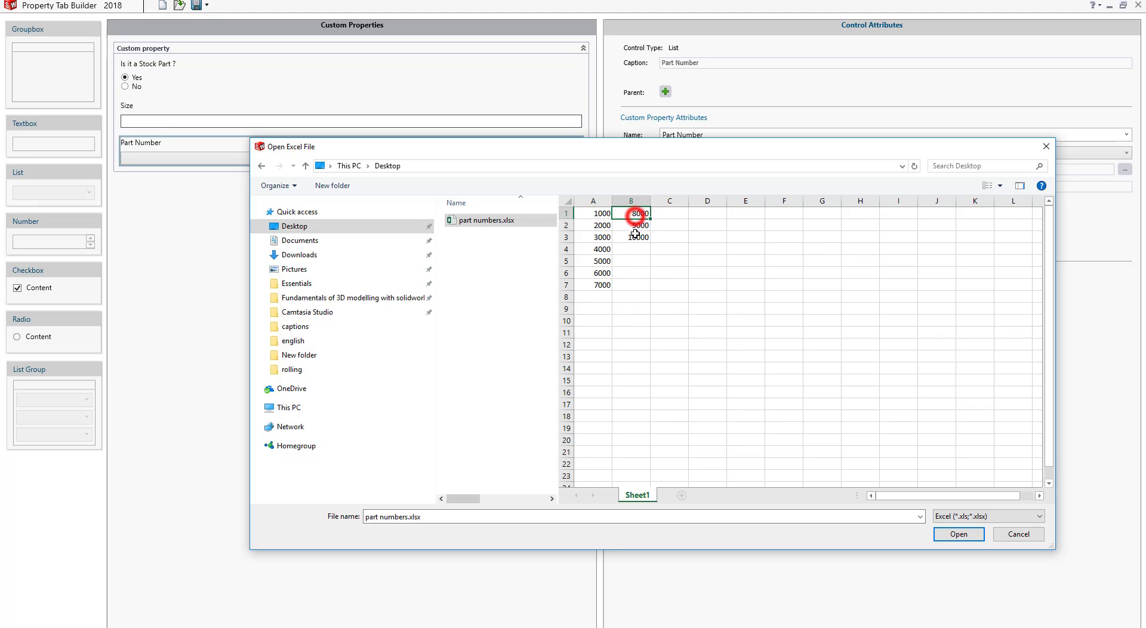
left_click(638, 237)
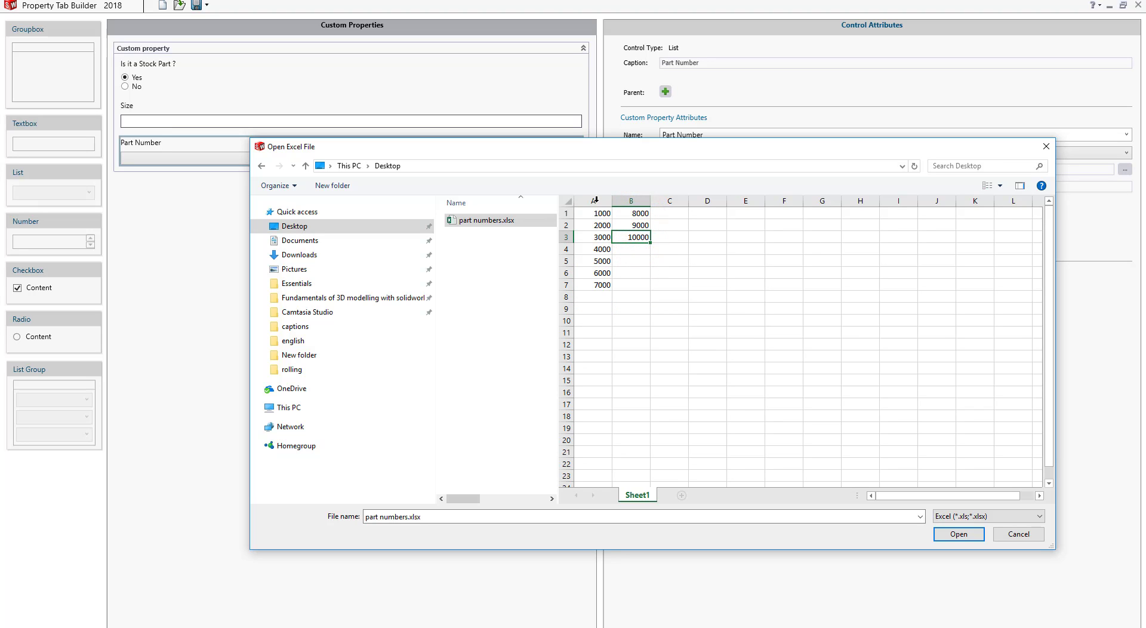
left_click_drag(597, 213, 598, 285)
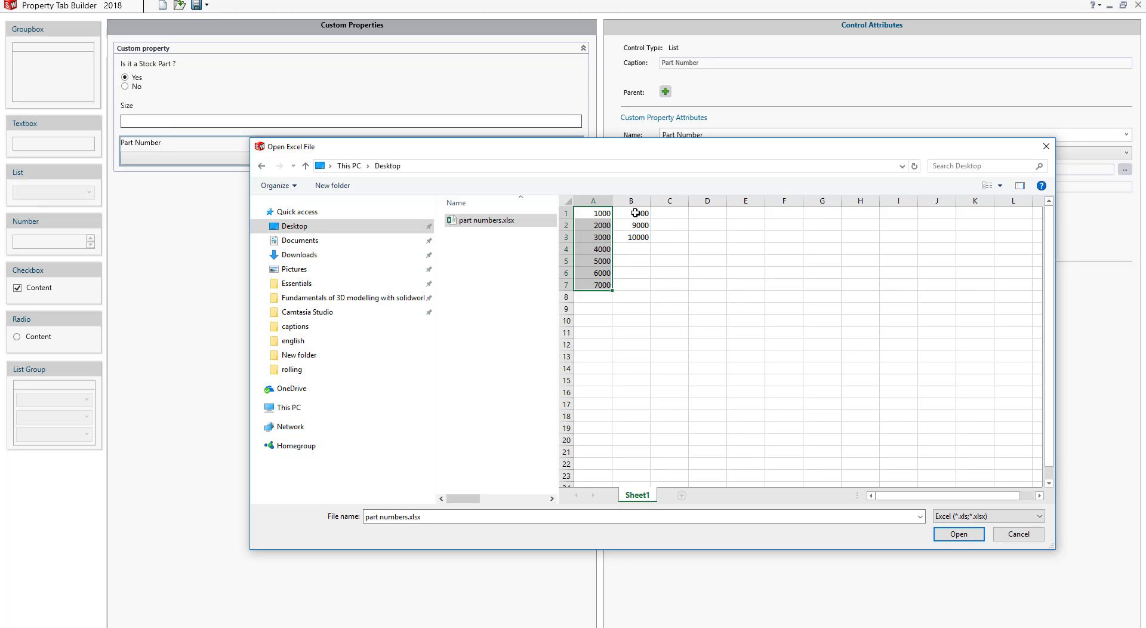
left_click_drag(636, 213, 669, 226)
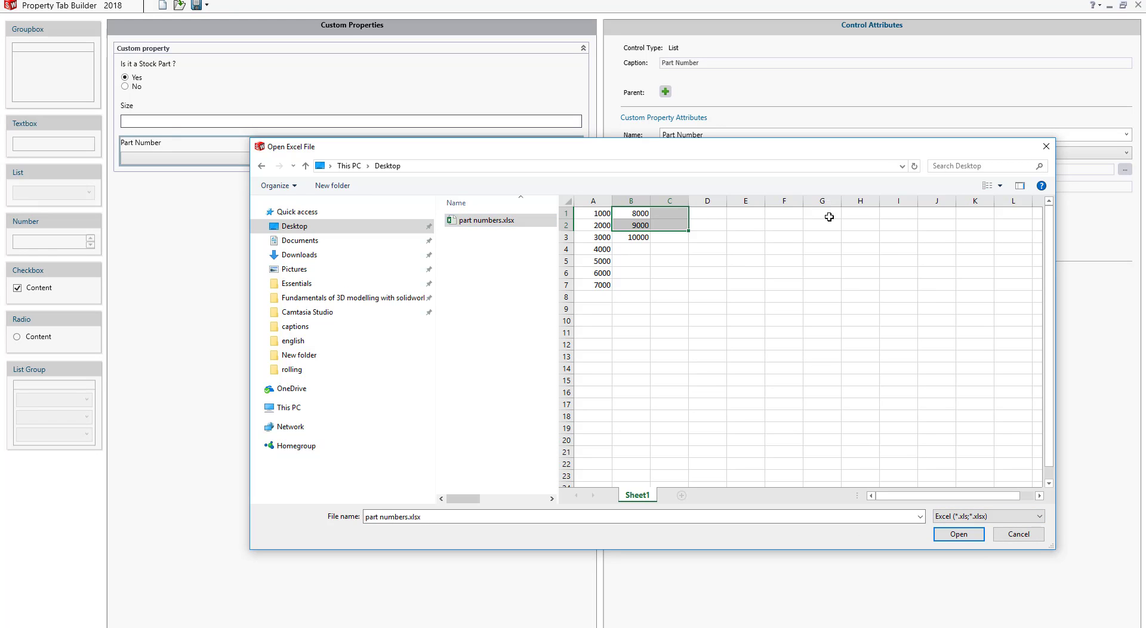
left_click_drag(838, 149, 864, 248)
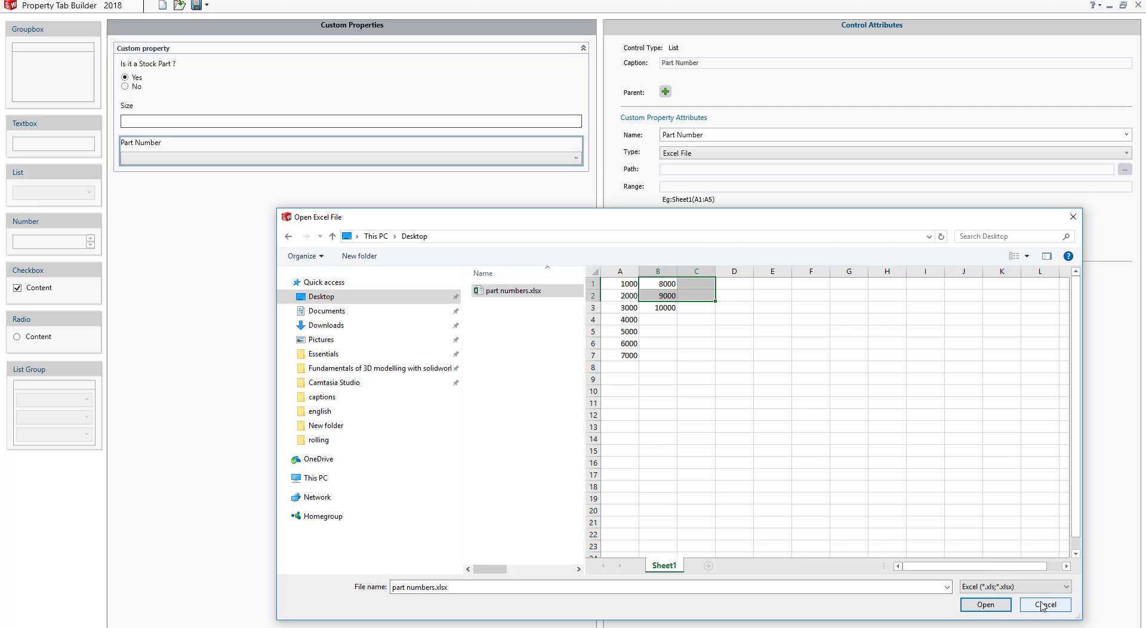
Load part numbers.xlsx into the Part Number list and set its range to Sheet1(A1:A7).
left_click(530, 288)
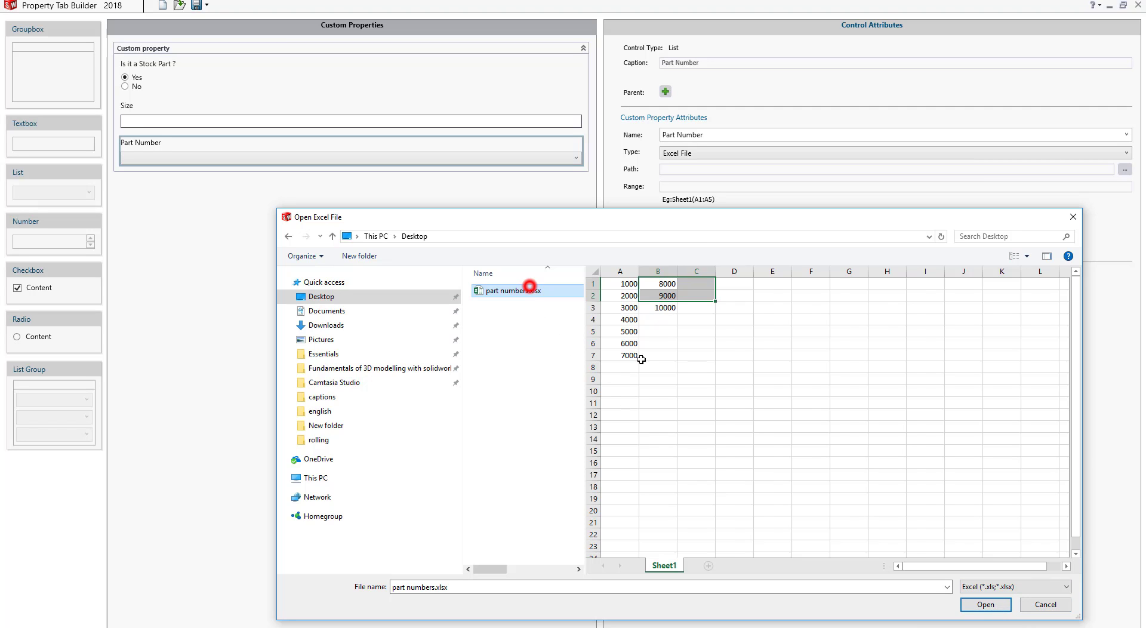
left_click(987, 606)
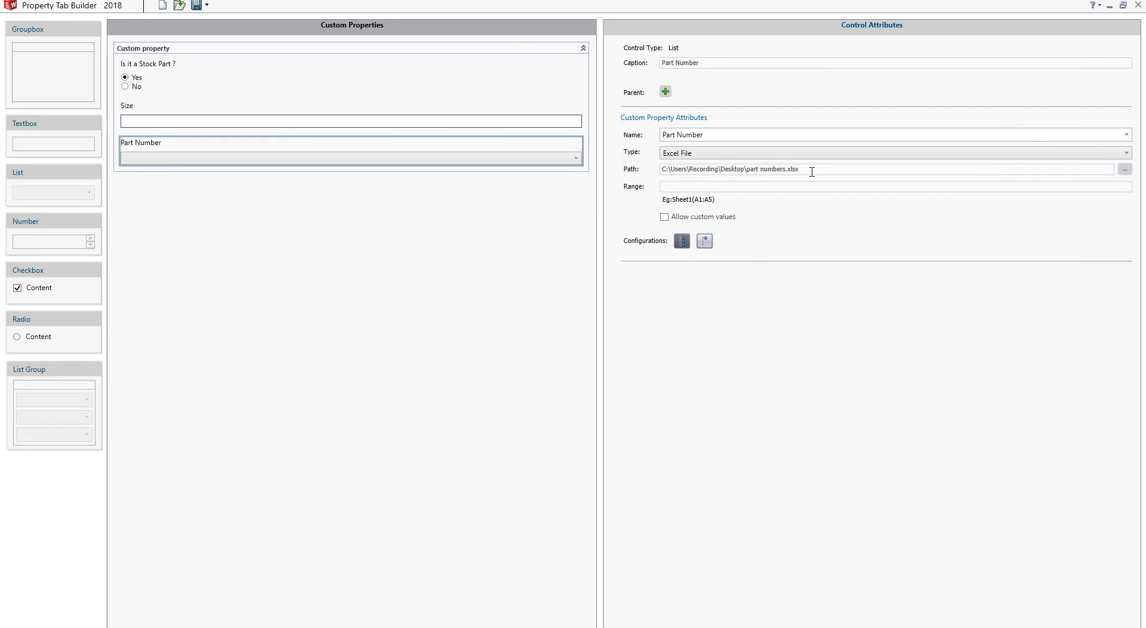
left_click_drag(824, 168, 662, 173)
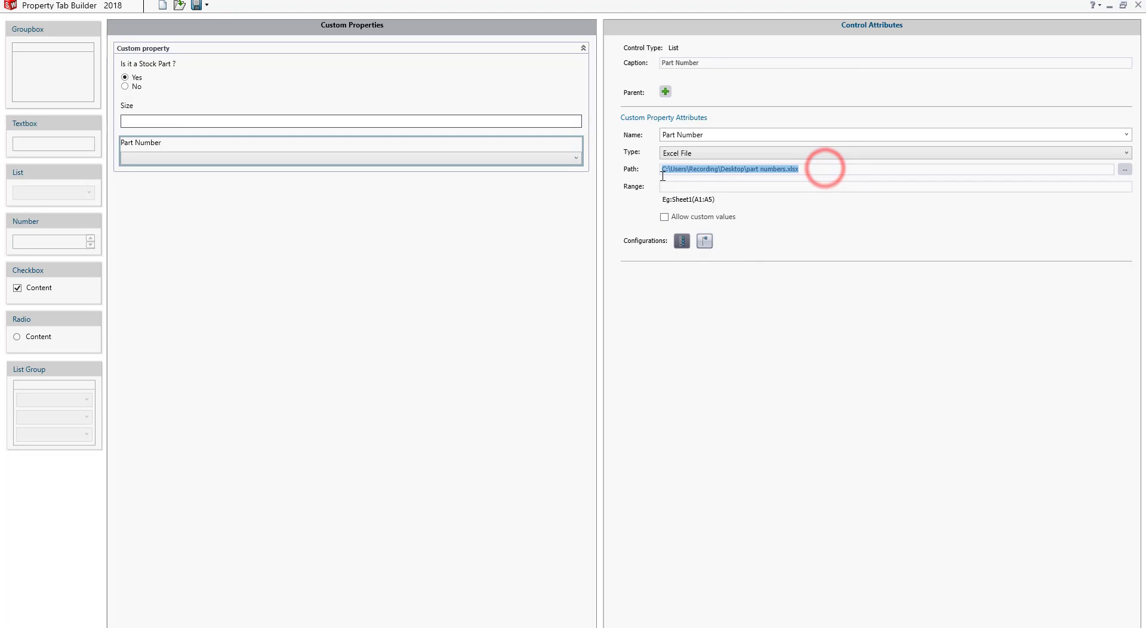
left_click(707, 189)
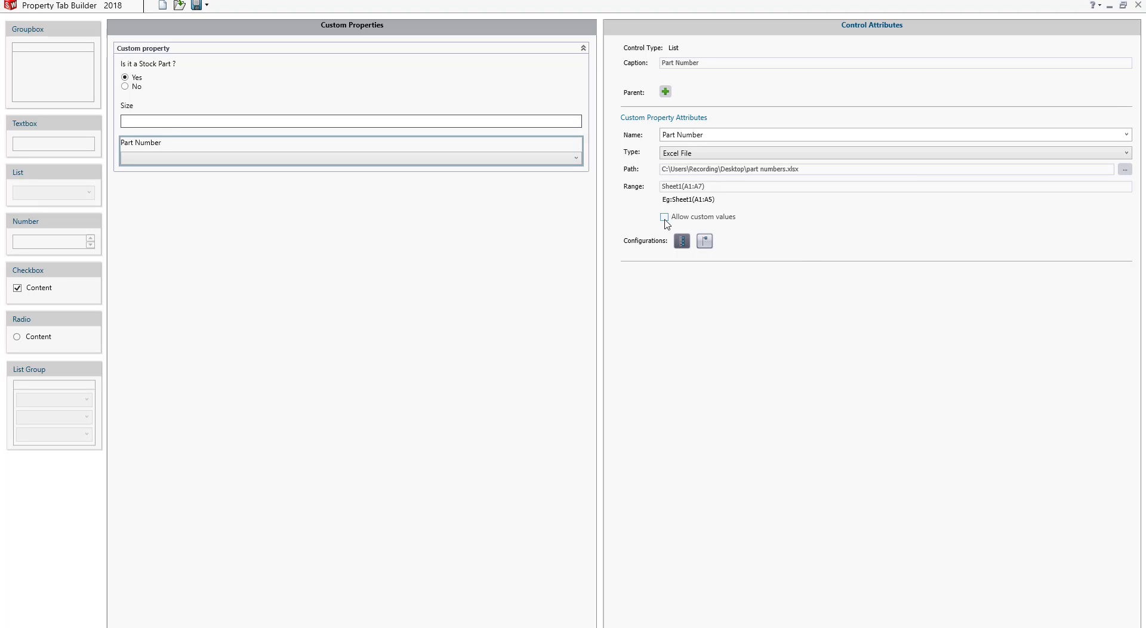
Try the Part Number list's Allow custom values option and its two configuration settings.
left_click(664, 217)
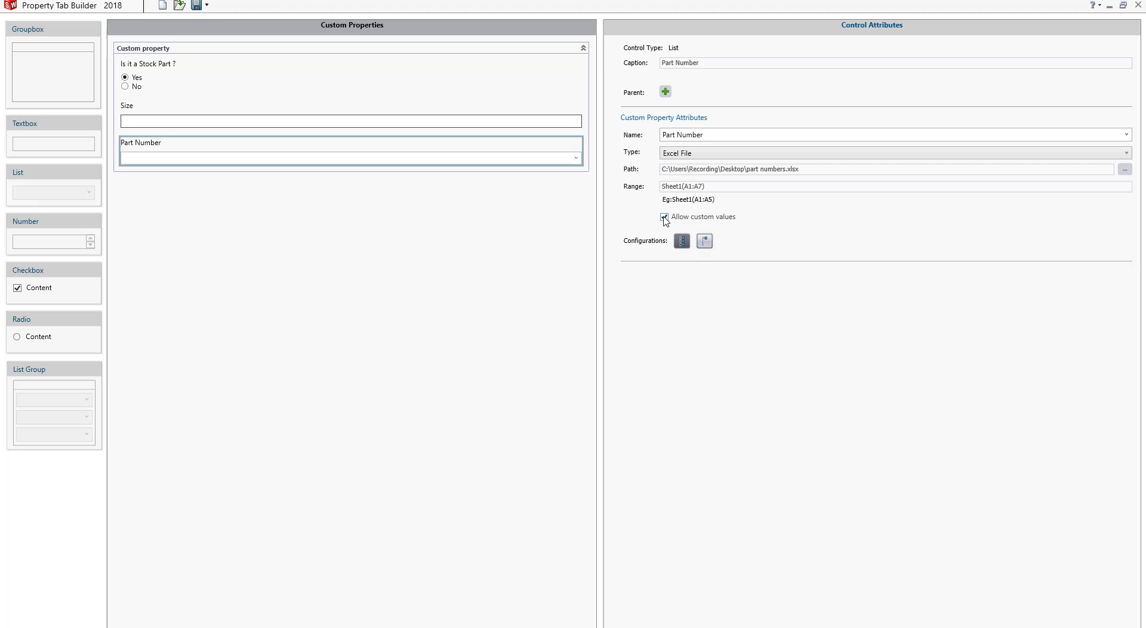
left_click(664, 217)
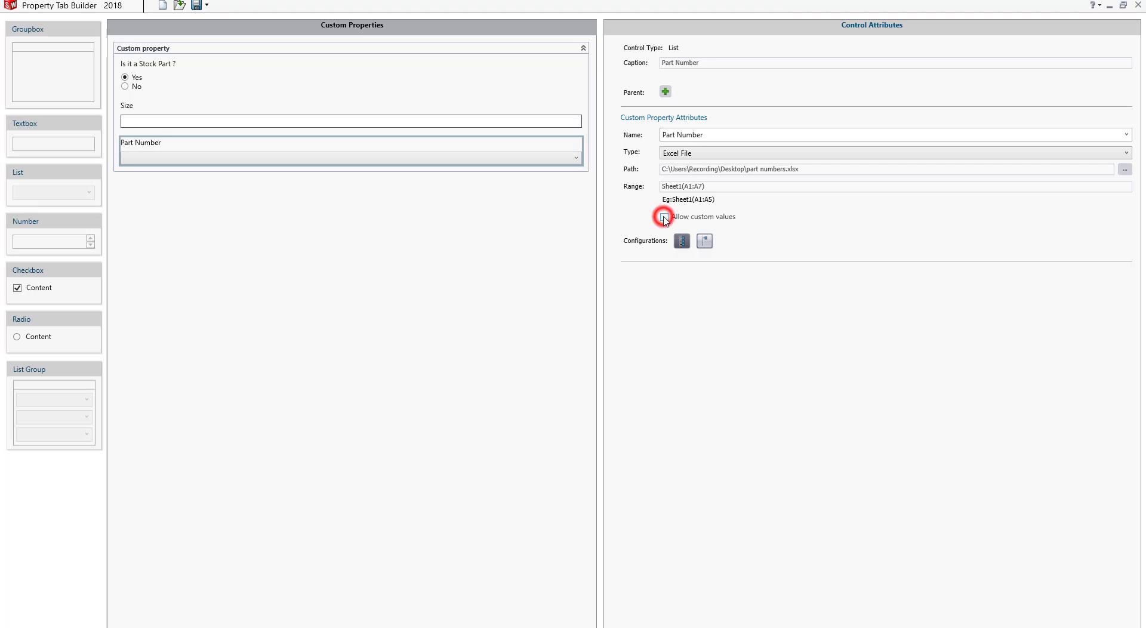
left_click(706, 242)
left_click(706, 242)
left_click(681, 242)
left_click(705, 241)
Make the Part Number list visible only when Yes is selected for the stock part radio button, and save the template.
left_click(197, 8)
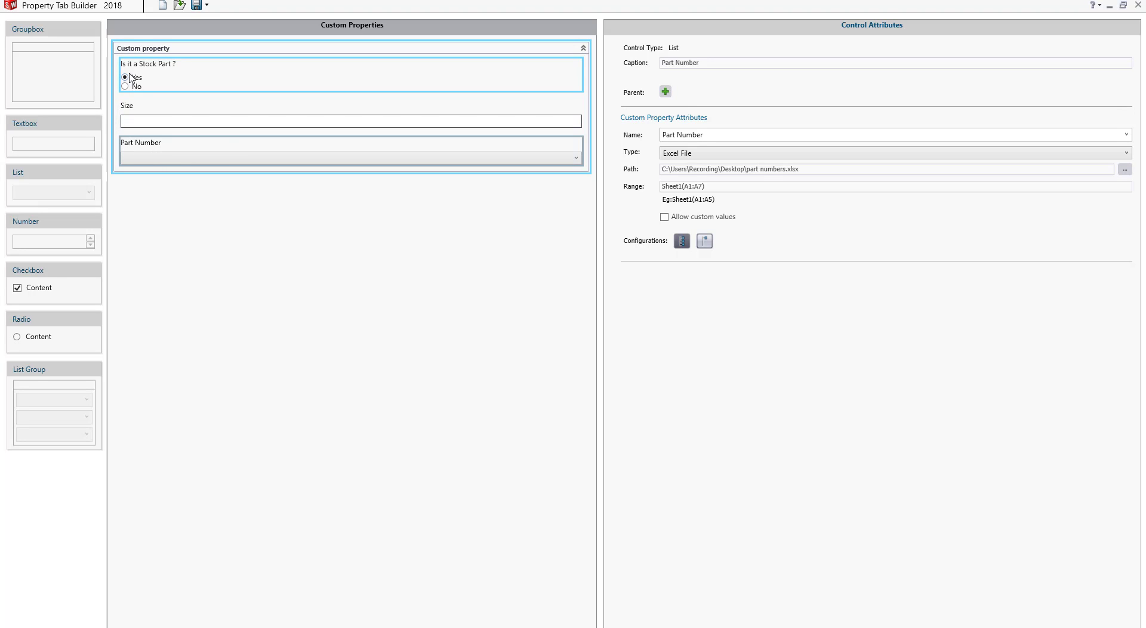
left_click(290, 76)
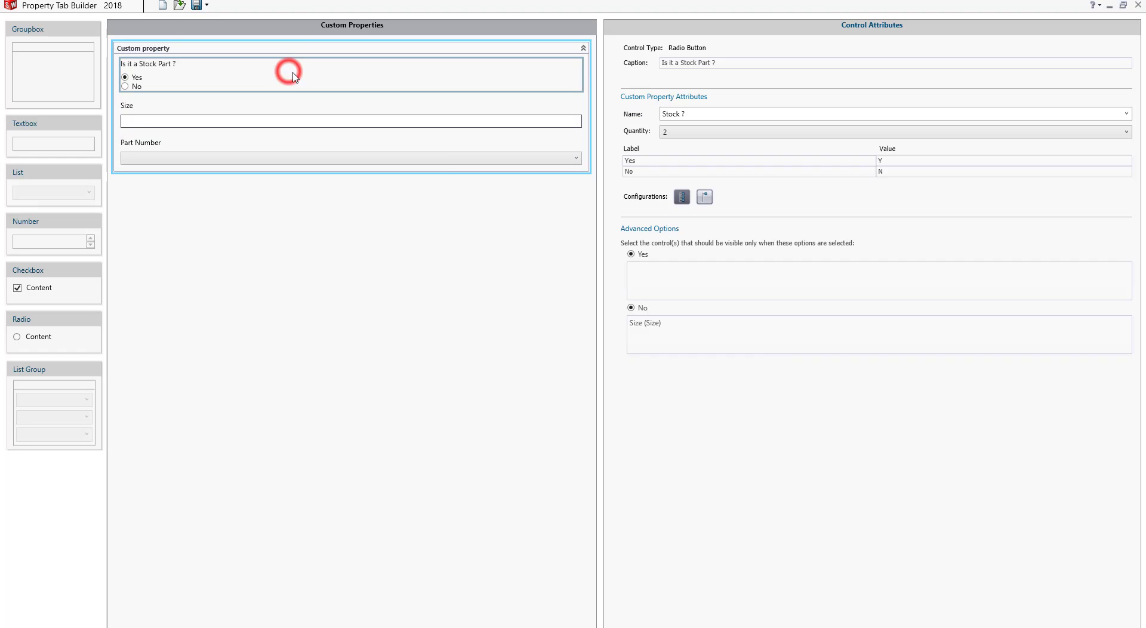
left_click(690, 285)
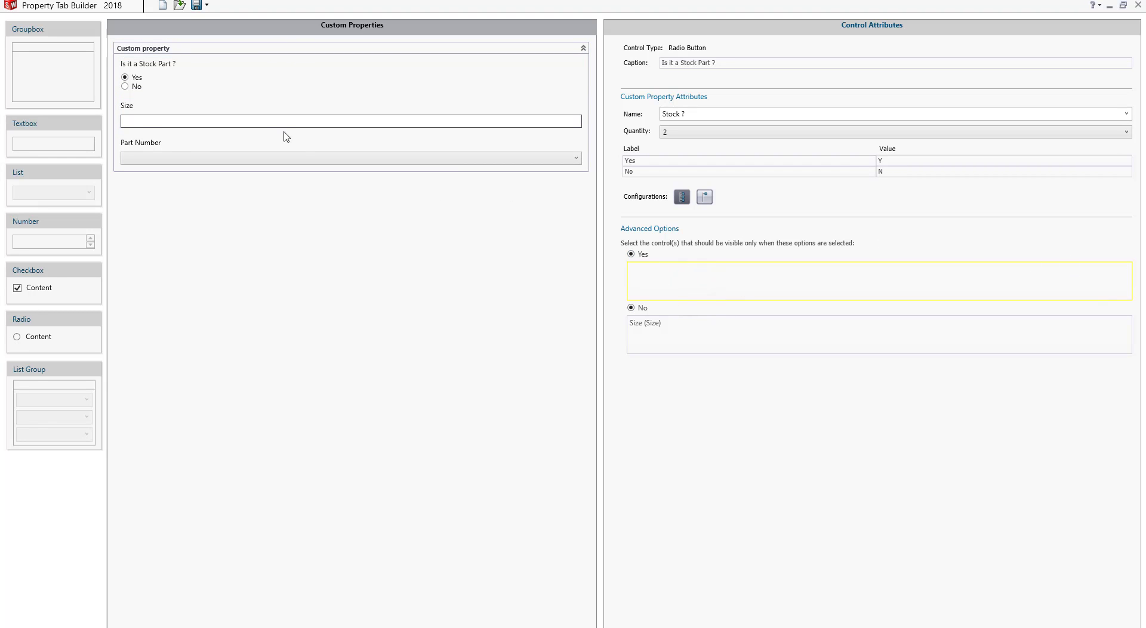
left_click(185, 144)
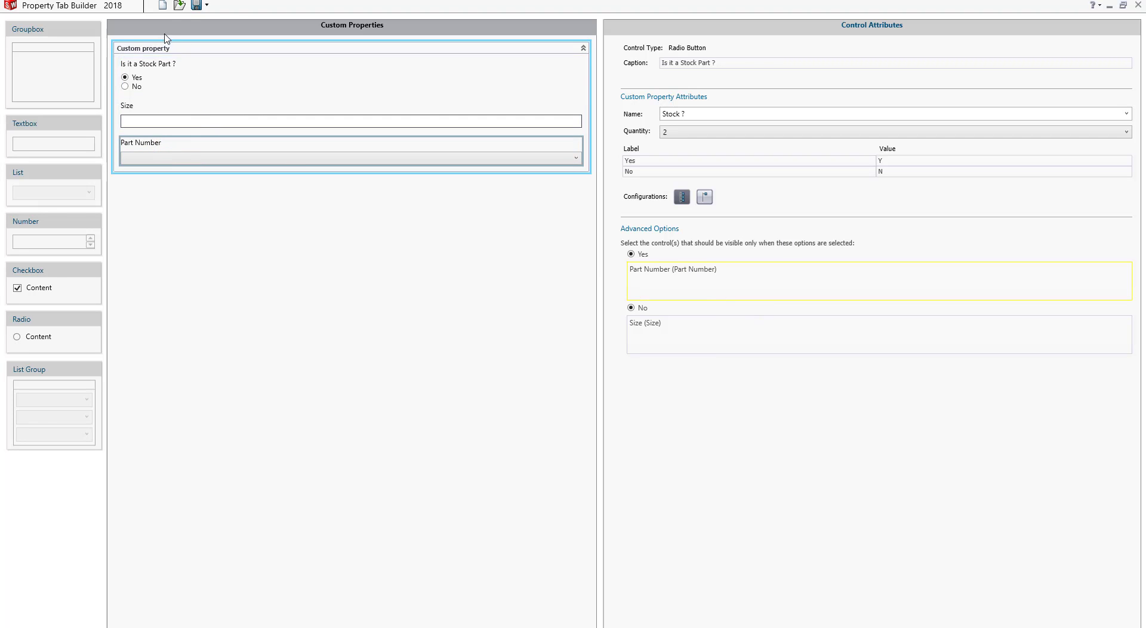
left_click(196, 6)
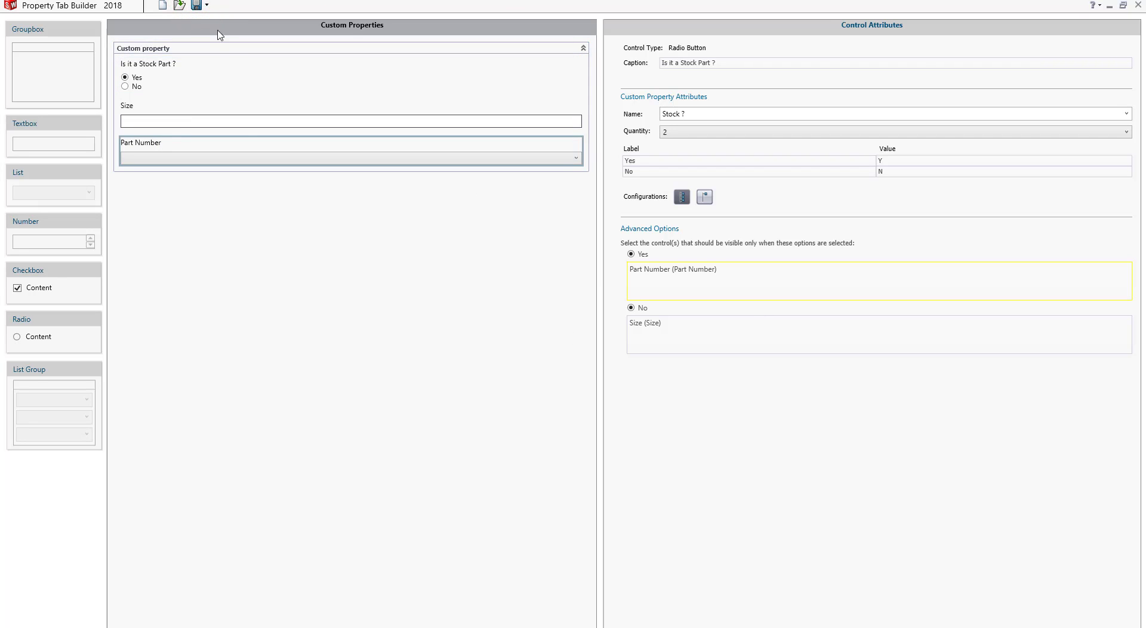
left_click(192, 6)
Return to SOLIDWORKS, refresh the shaft's Custom Properties pane, mark it as a stock part with Yes, and choose part number 2000.
left_click(479, 305)
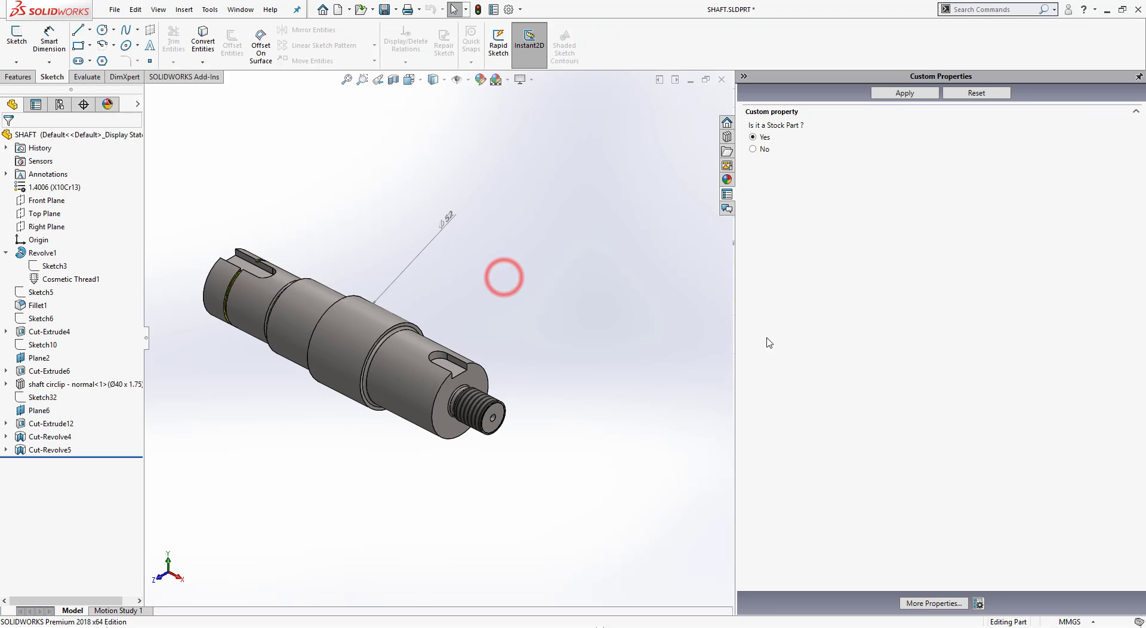
left_click(681, 294)
left_click(943, 235)
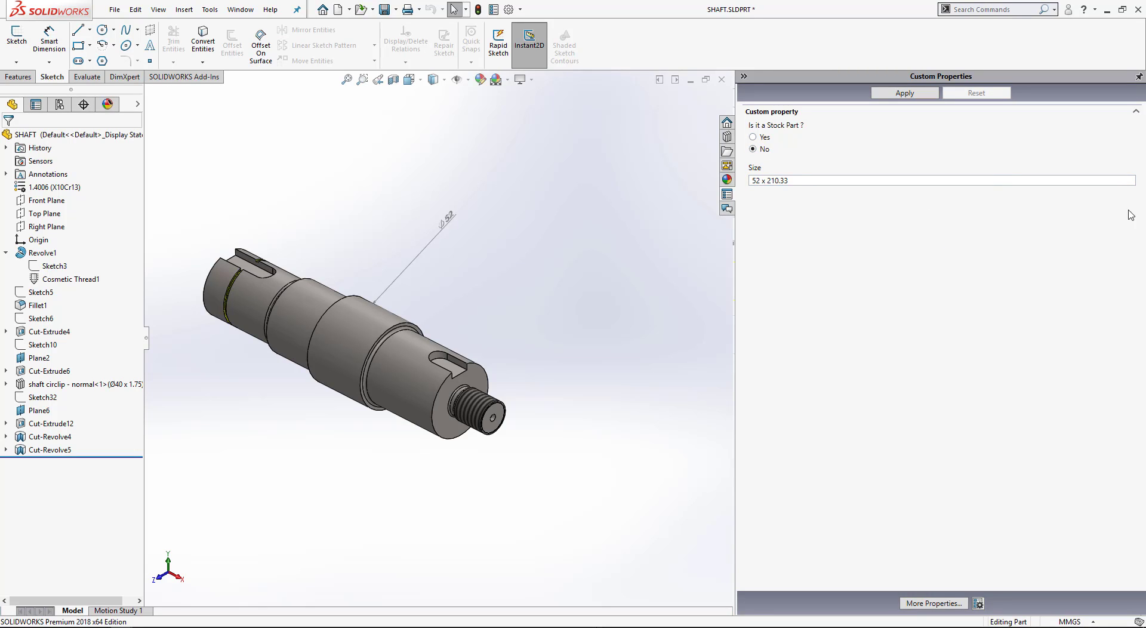
left_click(754, 137)
left_click(1114, 184)
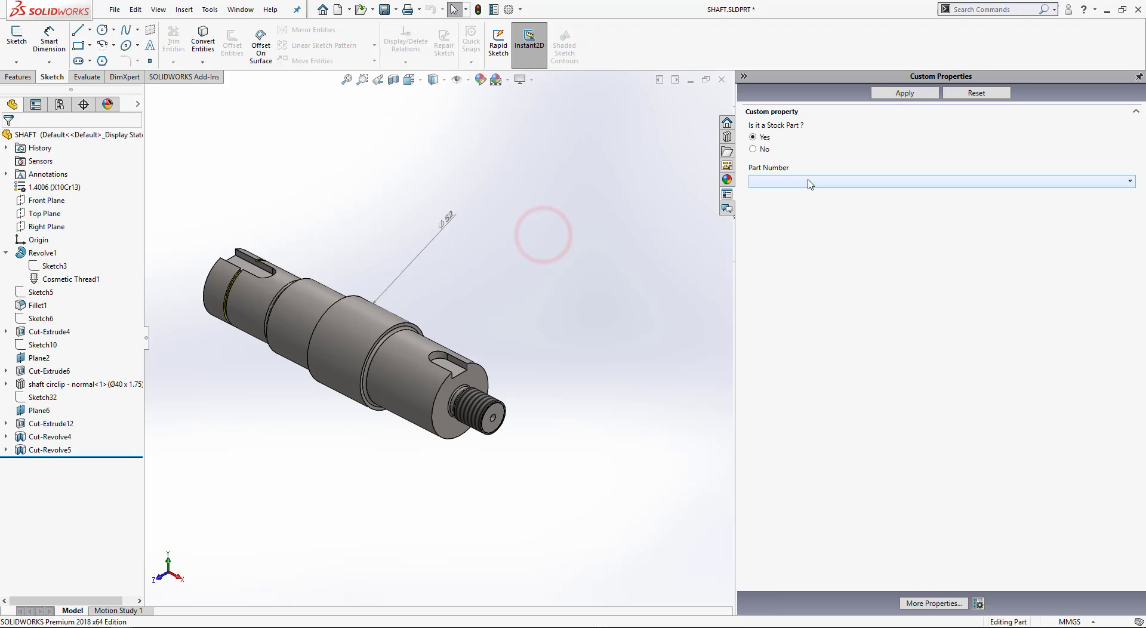
left_click(807, 180)
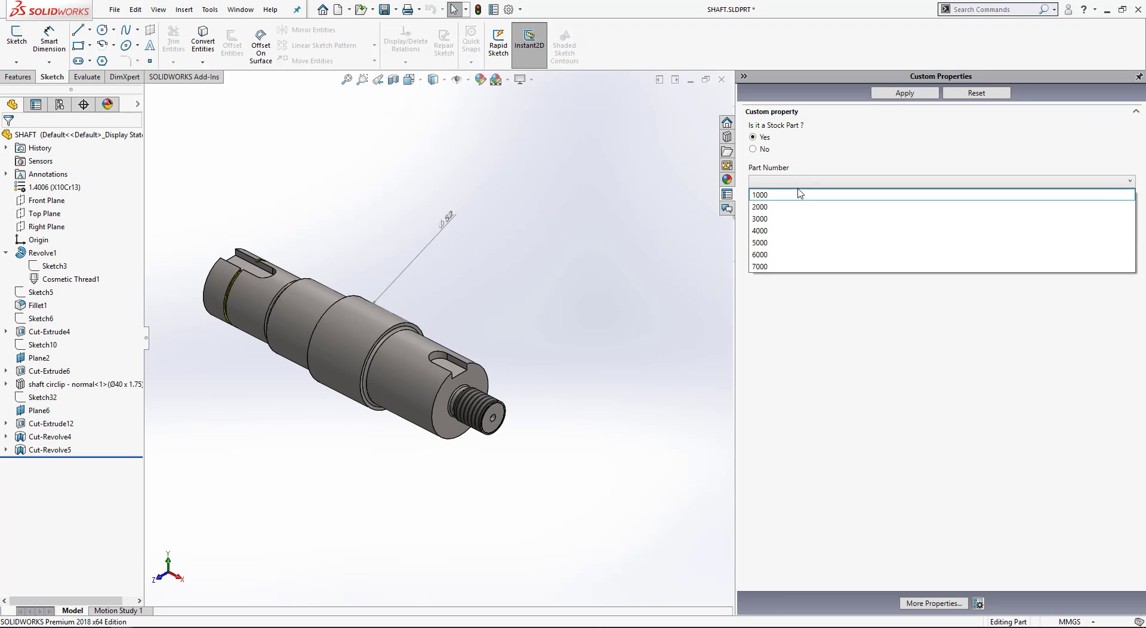
left_click(763, 207)
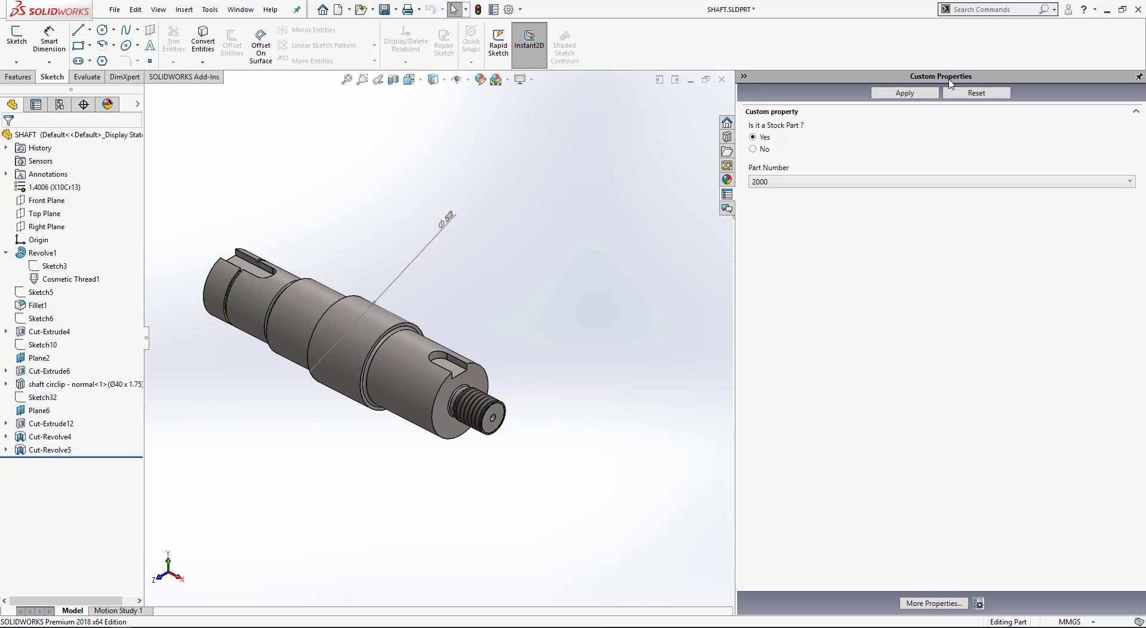
Check the shaft's configuration-specific file properties for the stock and part number entries, and close them without changes.
left_click(114, 9)
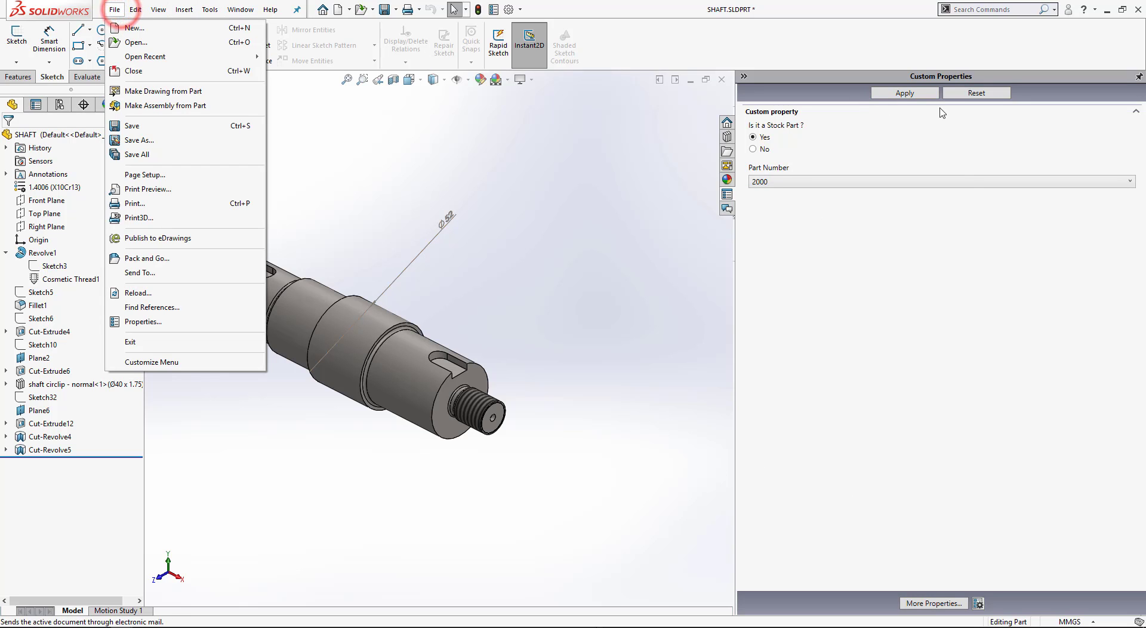
left_click(142, 322)
left_click_drag(749, 236, 609, 300)
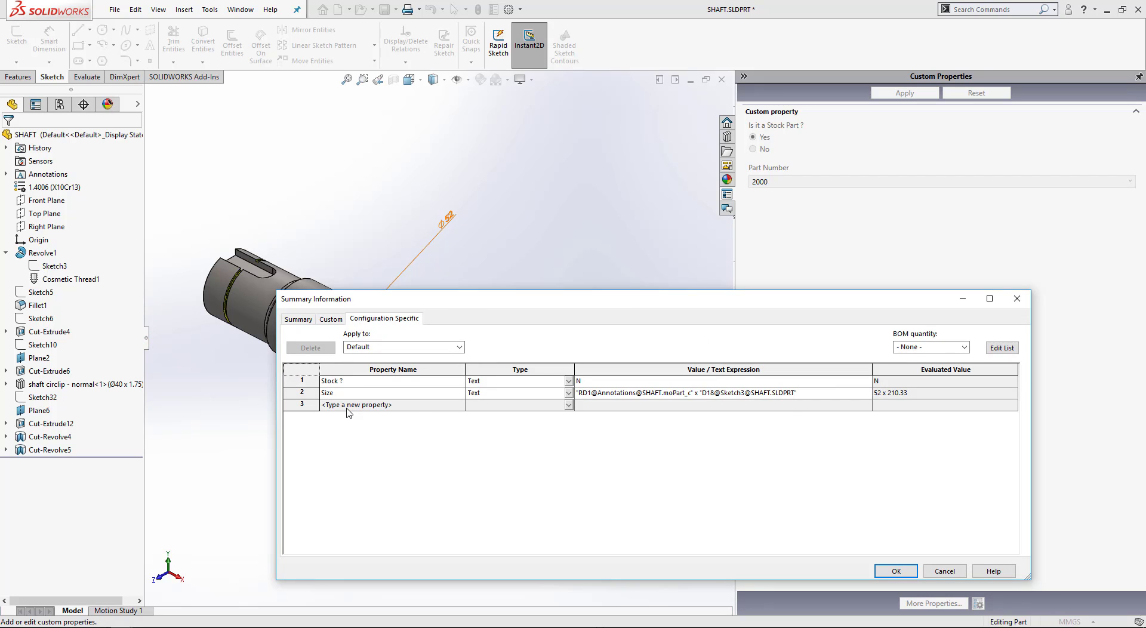
left_click(945, 571)
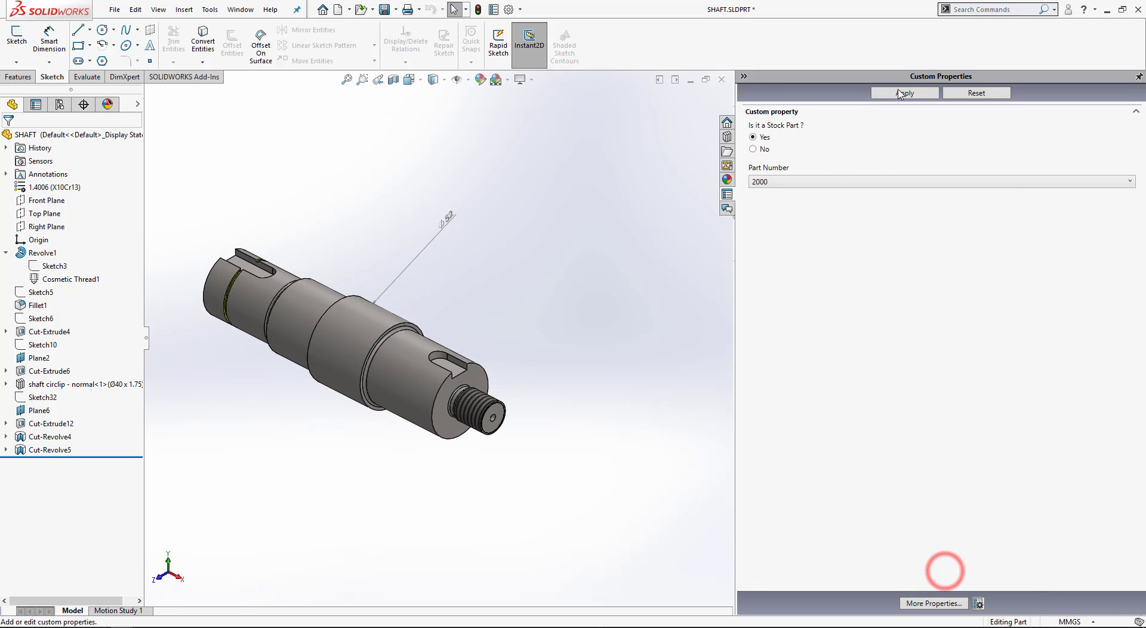
Apply the stock part and part number choices to the shaft, and check the resulting entries in its configuration-specific file properties.
left_click(902, 93)
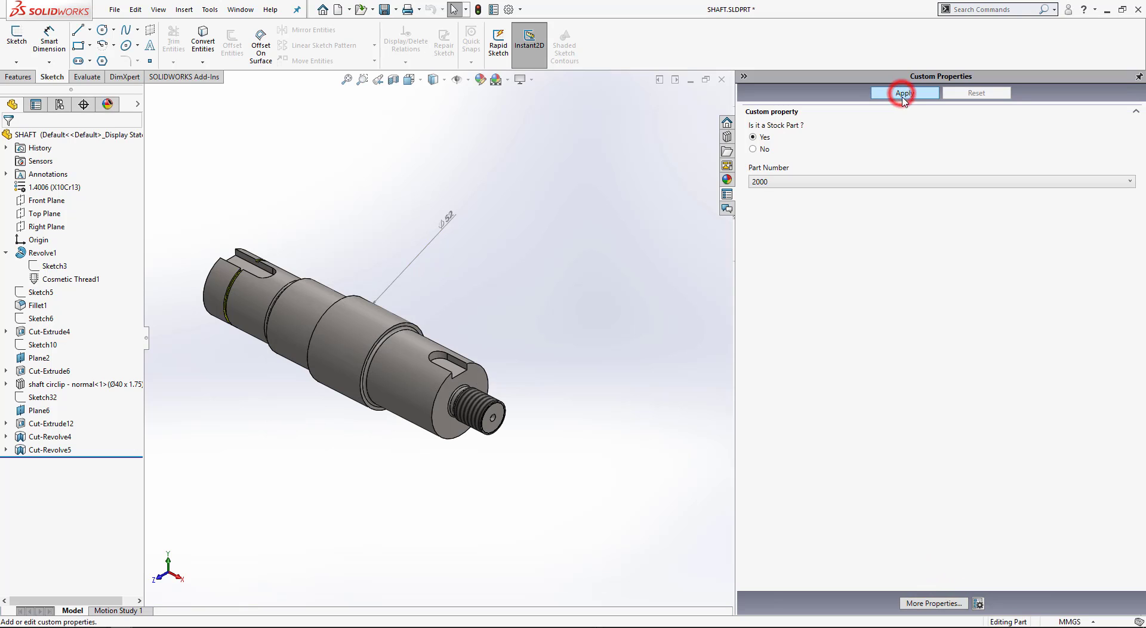
left_click(112, 9)
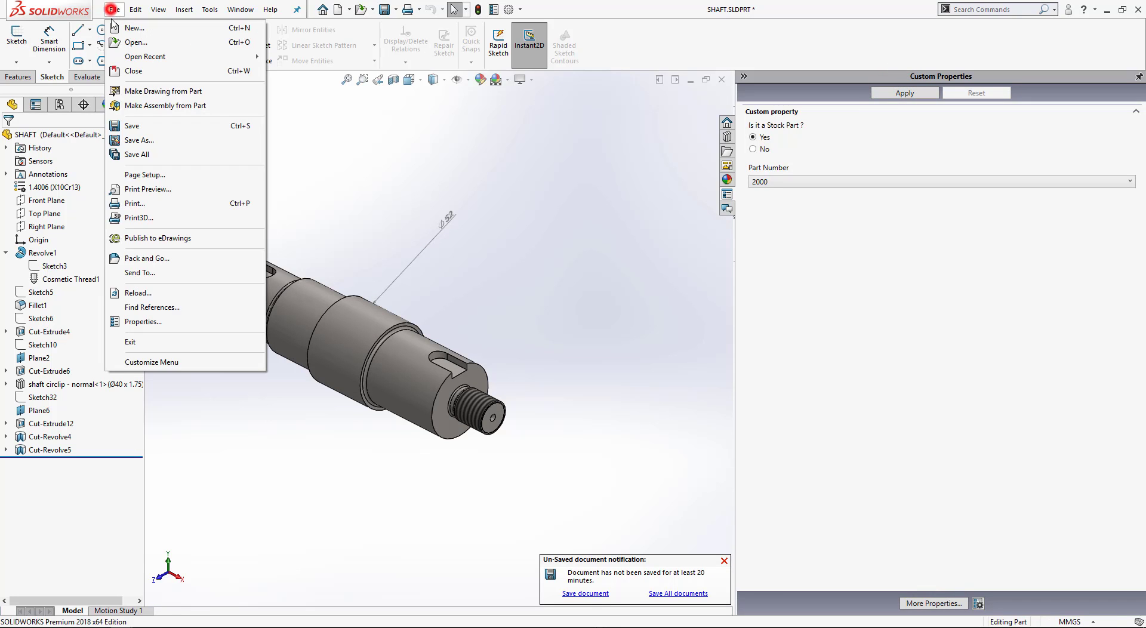
left_click(160, 321)
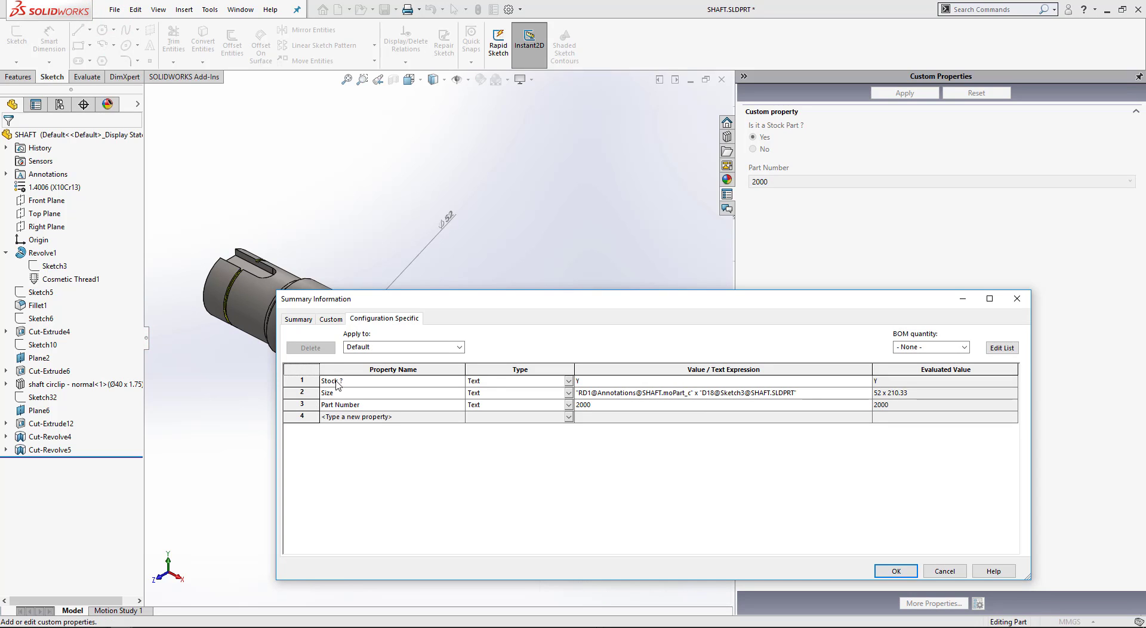
left_click(295, 379)
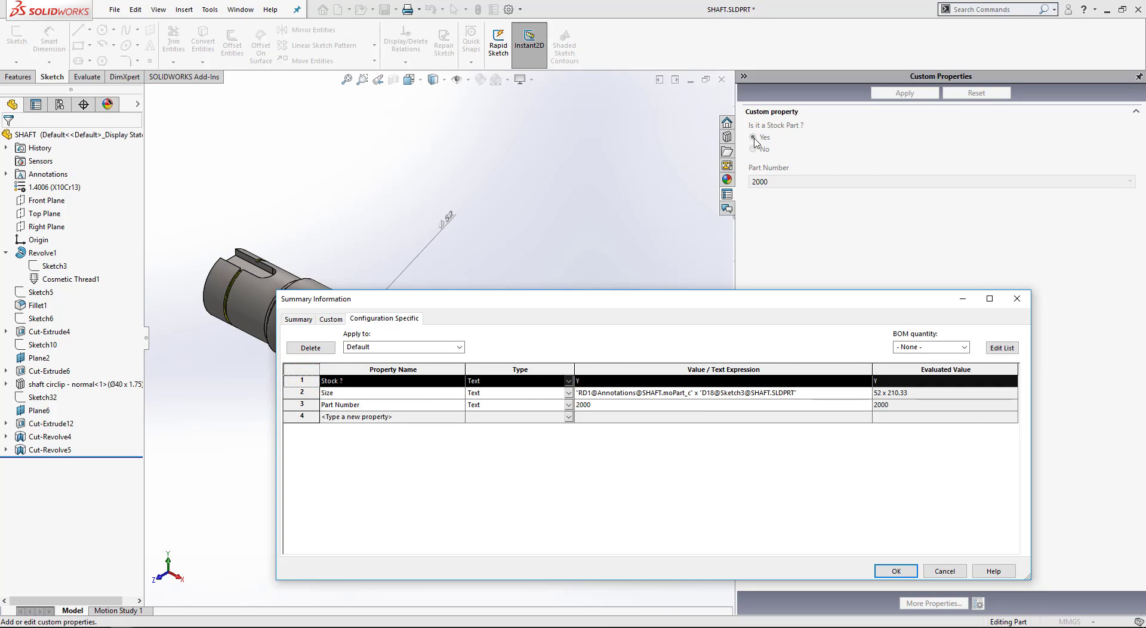
left_click(306, 405)
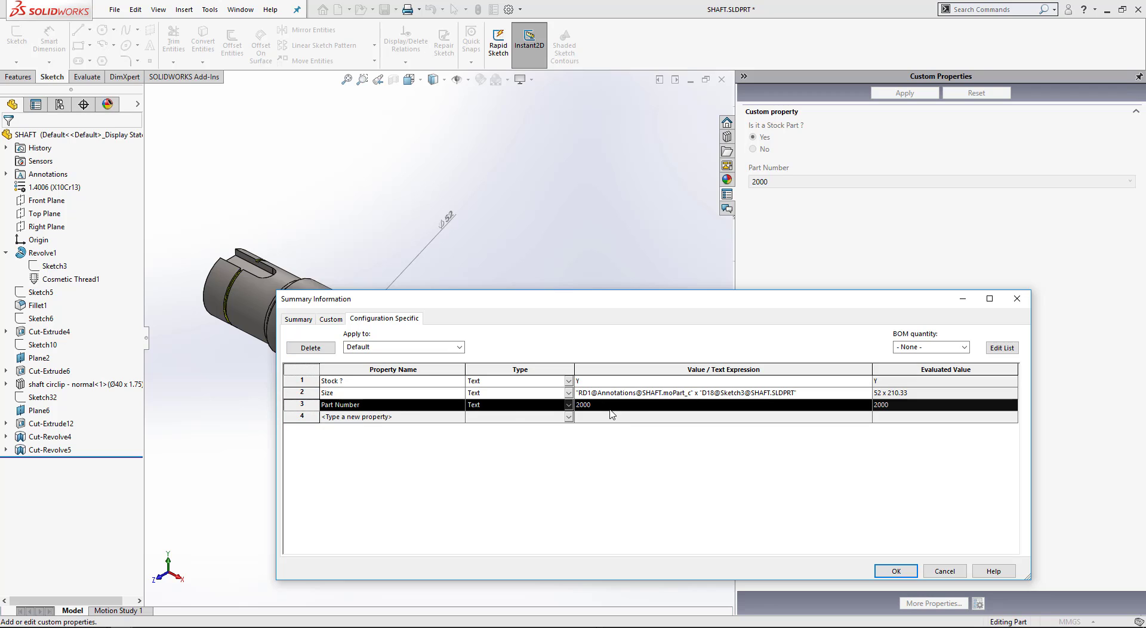
left_click(895, 571)
Review the shaft's configuration-specific file properties once more and close them without changes.
left_click(681, 462)
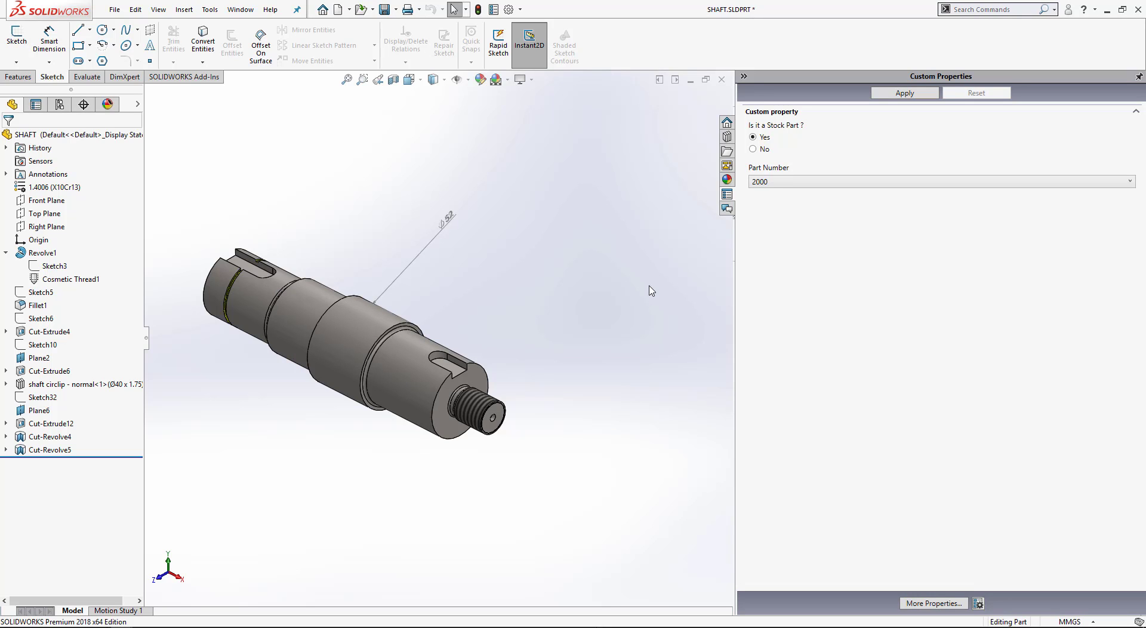
left_click(107, 12)
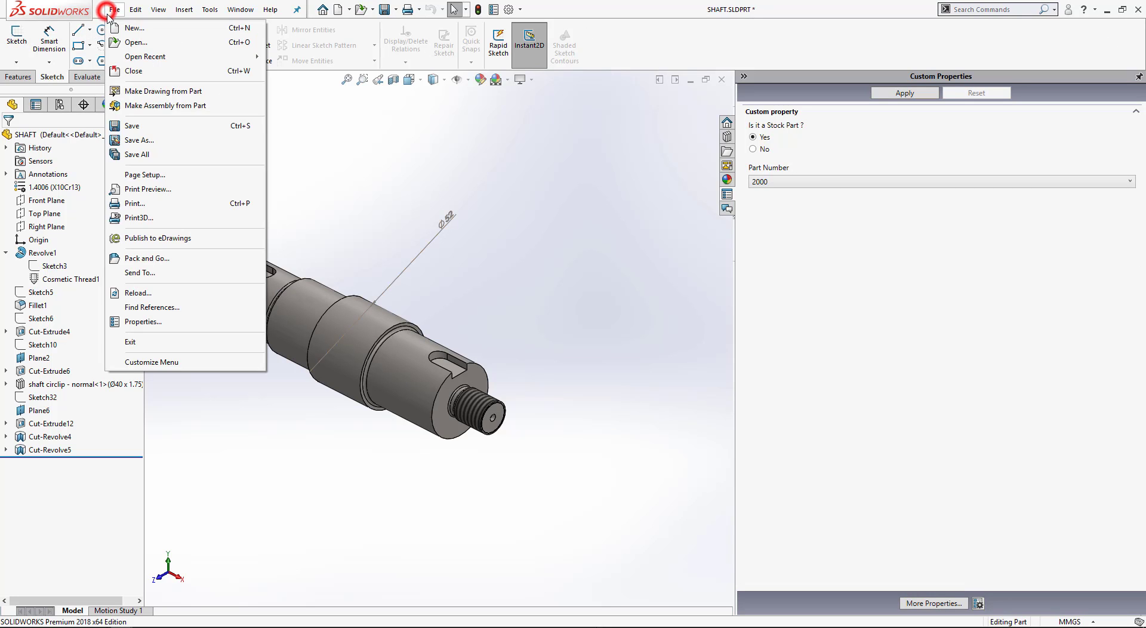
left_click(154, 316)
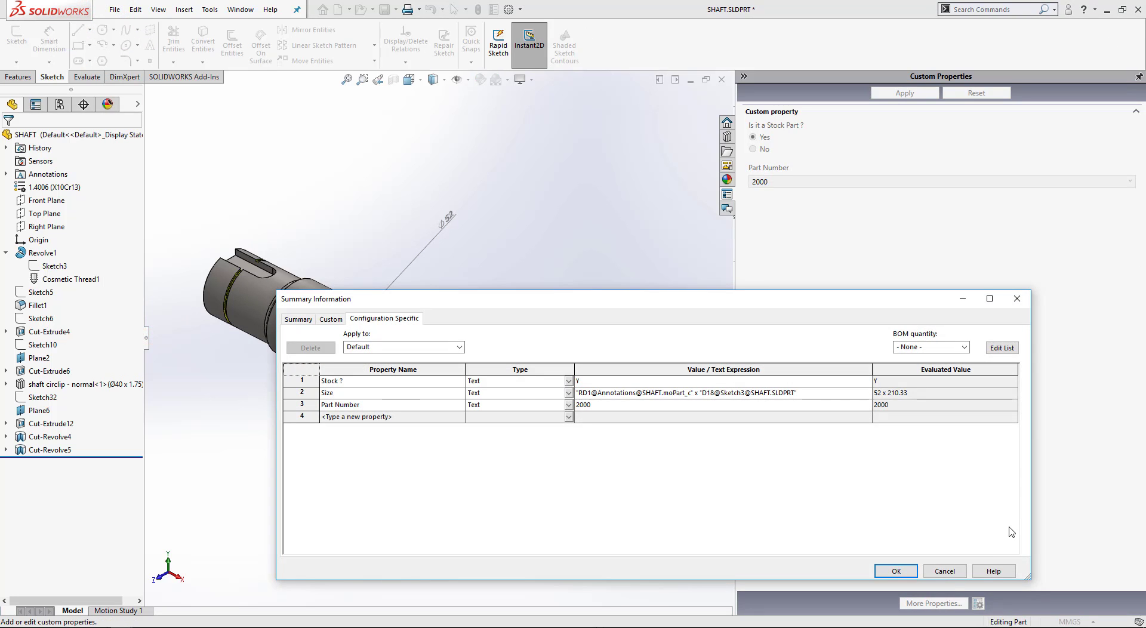
left_click(943, 571)
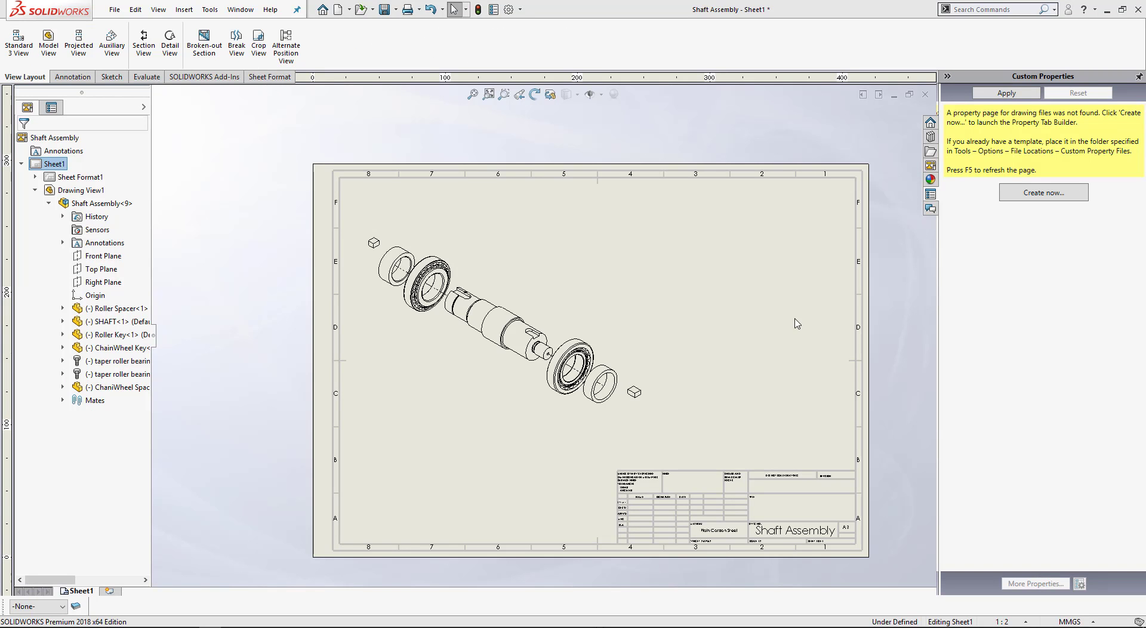
Insert a top-level bill of materials from the bom-standard template for the exploded Shaft Assembly view, placing it near the sheet's upper edge.
left_click(485, 326)
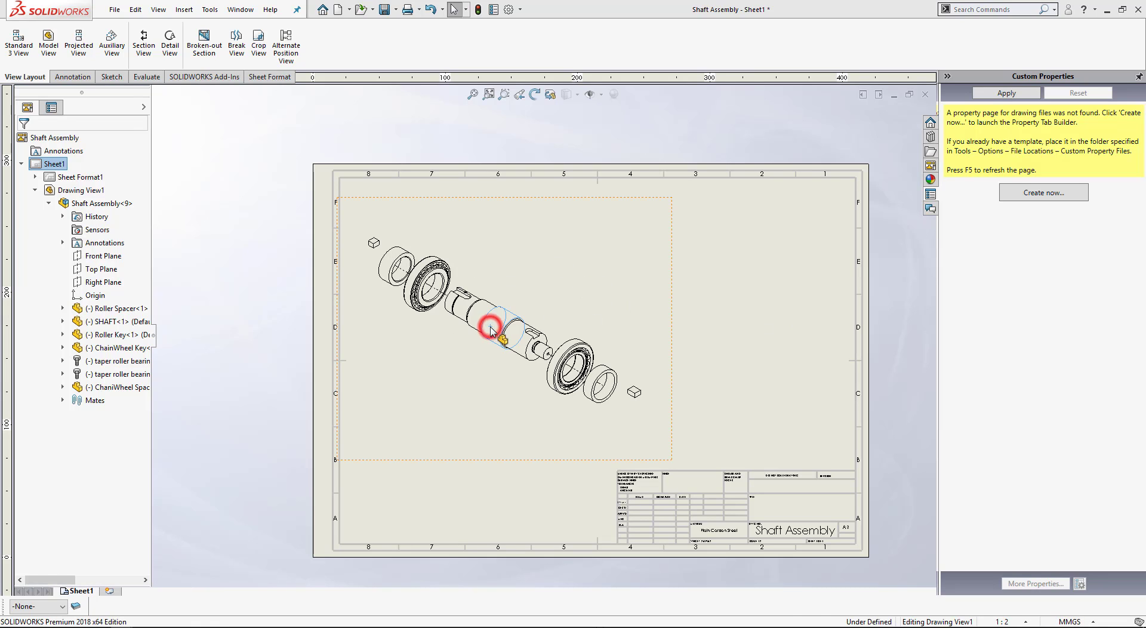
left_click(774, 313)
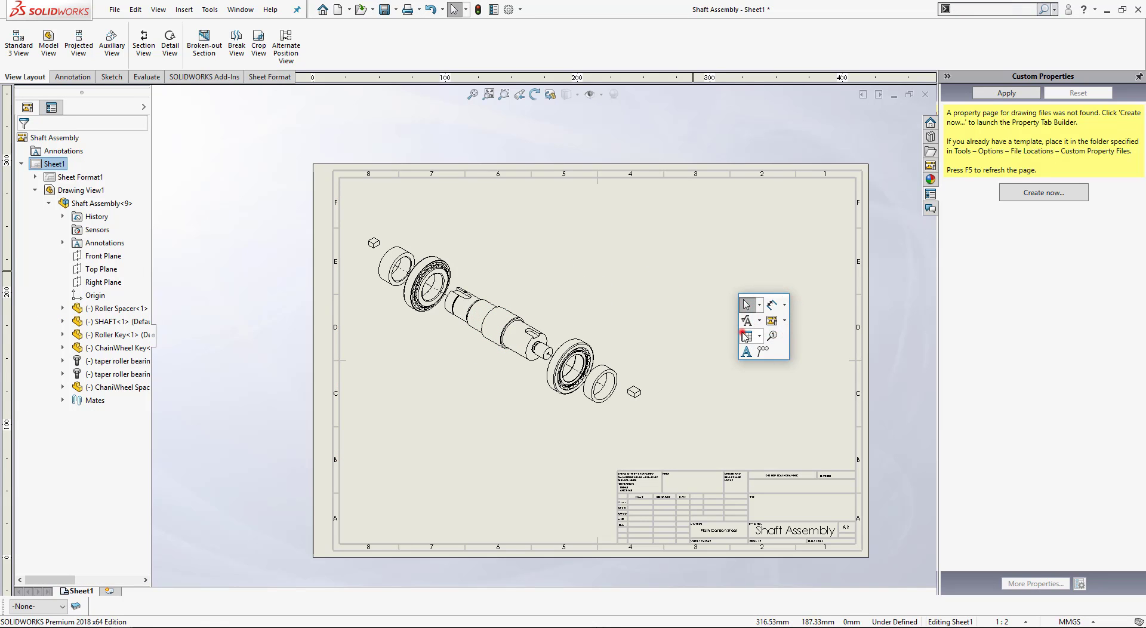
left_click(748, 334)
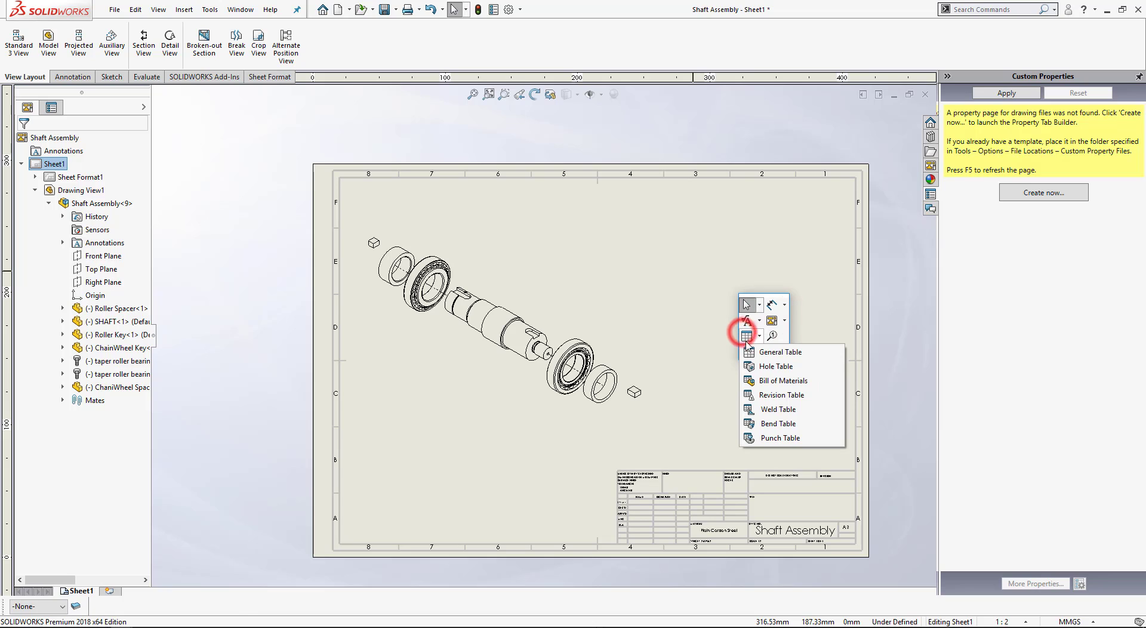
left_click(780, 382)
left_click(553, 245)
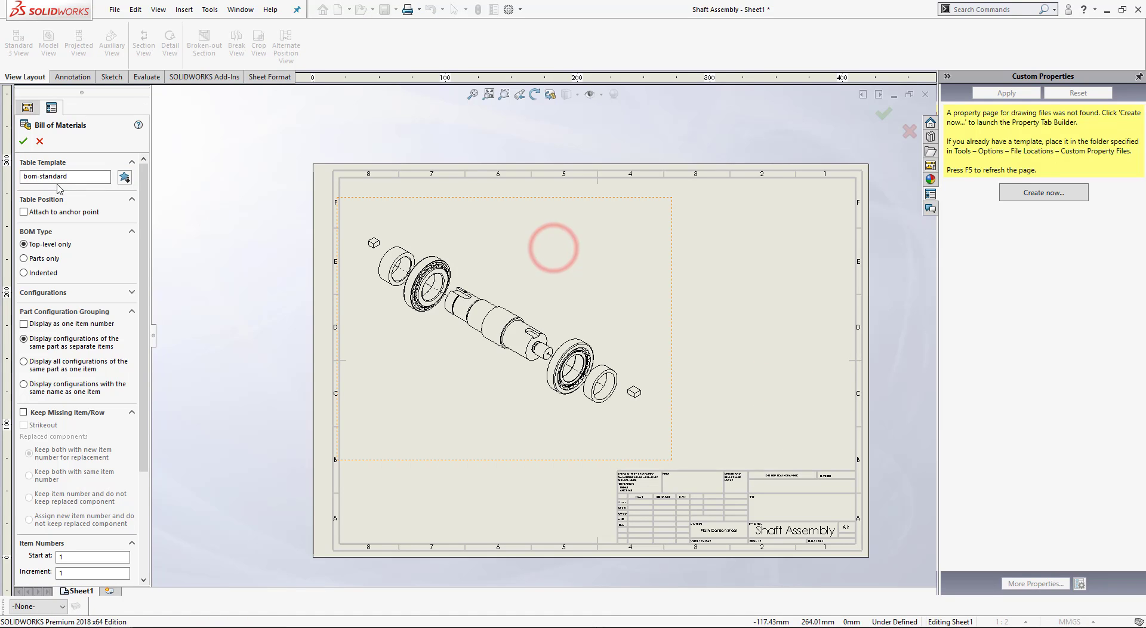
left_click(23, 141)
left_click(592, 200)
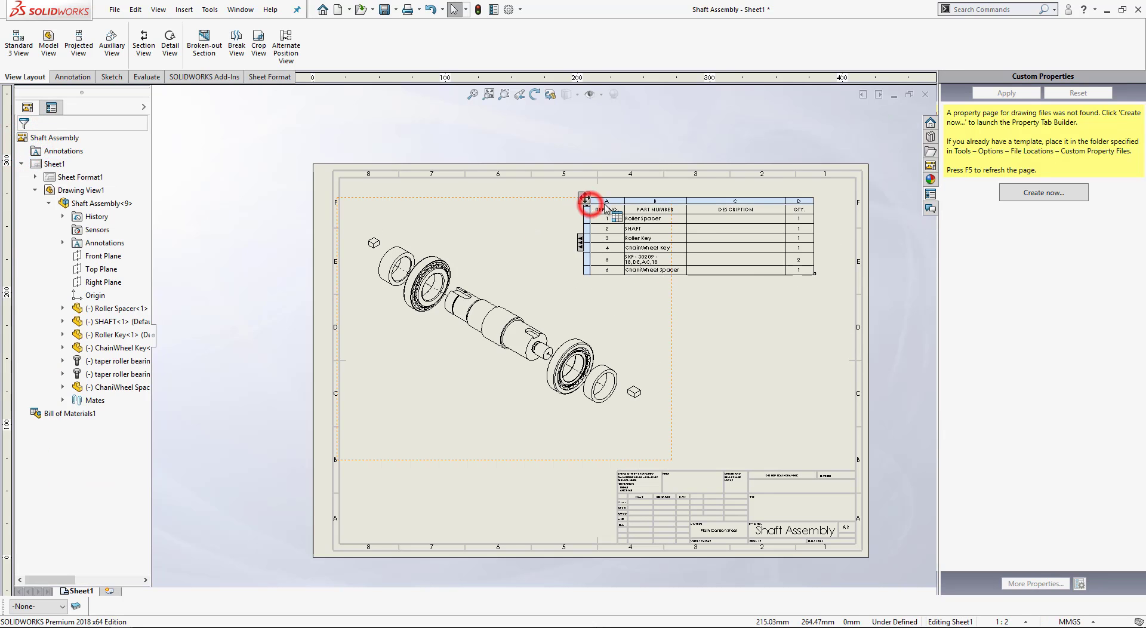
left_click(747, 315)
Open the shaft part from the drawing view, examine its Stock ?, Size and Part Number configuration-specific properties, and cancel without changes.
scroll(723, 251, "down", 2)
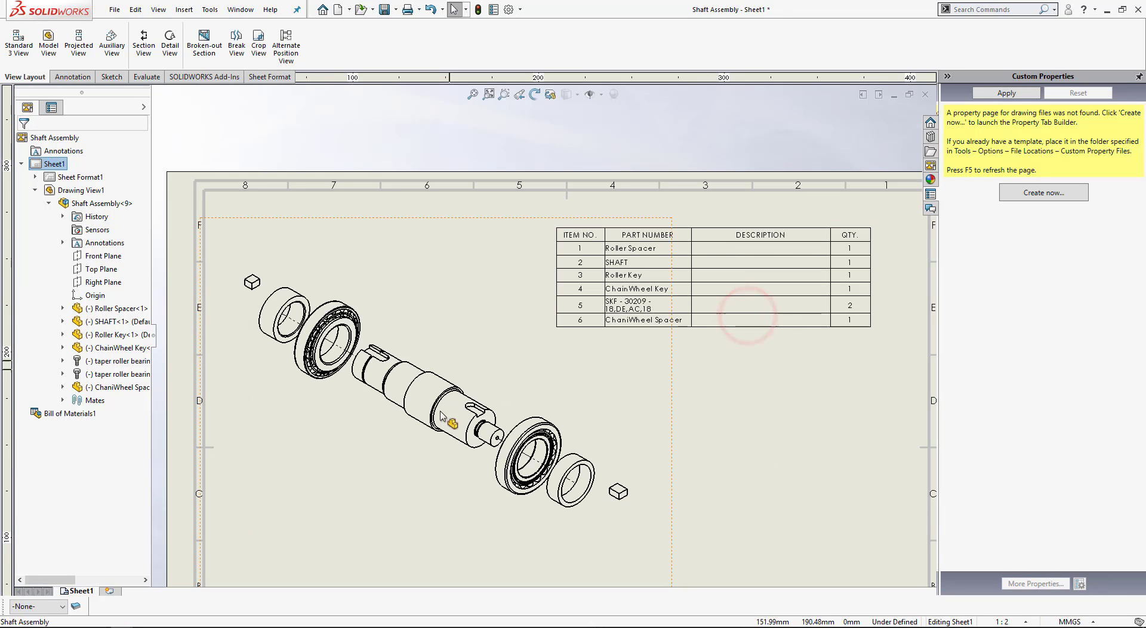
right_click(425, 401)
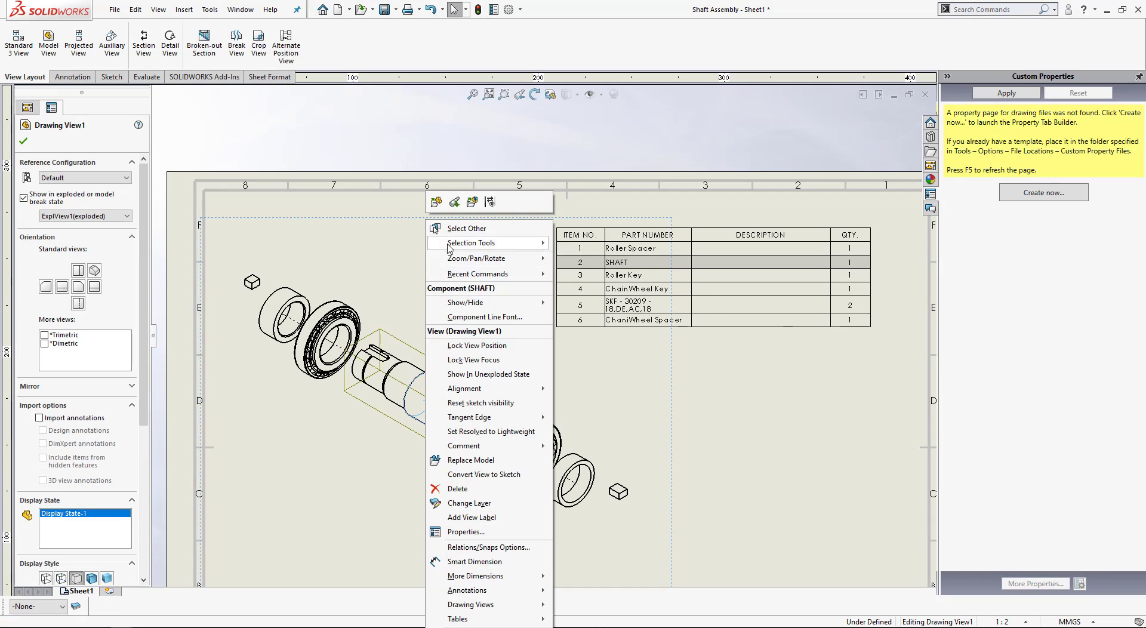
left_click(439, 203)
left_click(113, 9)
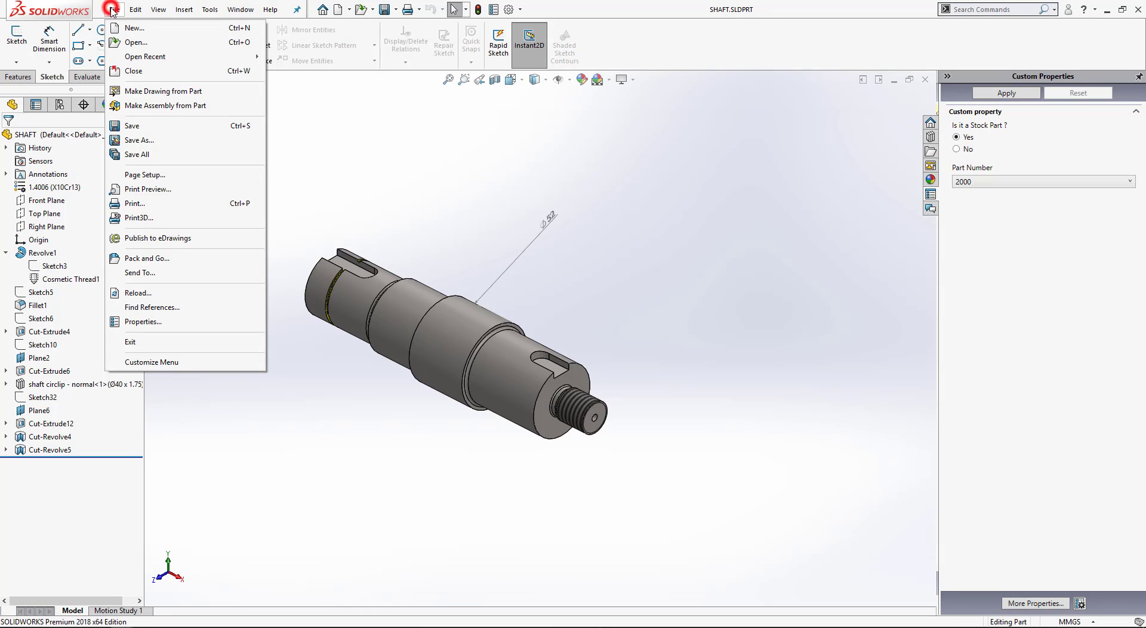
left_click(143, 322)
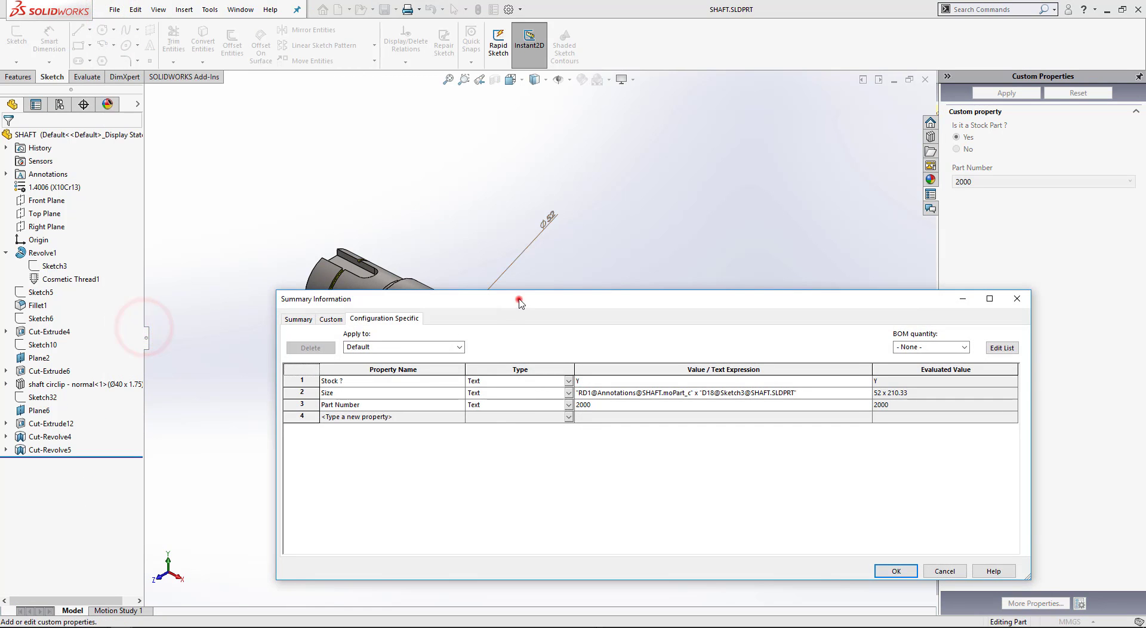
left_click_drag(519, 301, 489, 185)
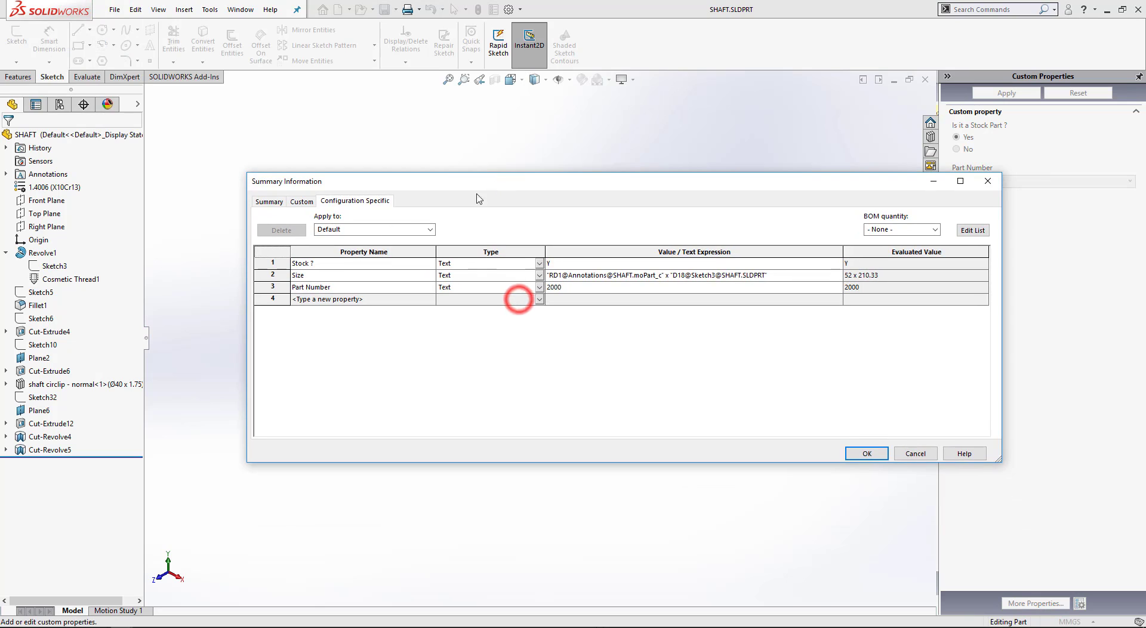
left_click(269, 262)
left_click(273, 275, "ctrl")
left_click(277, 291, "ctrl")
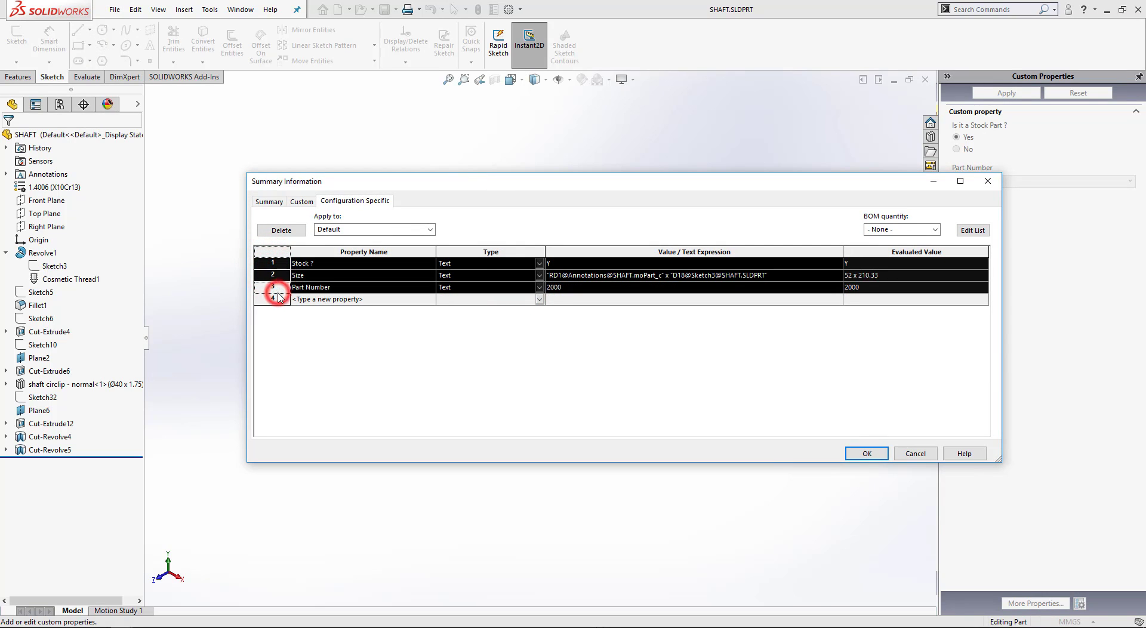
left_click(906, 454)
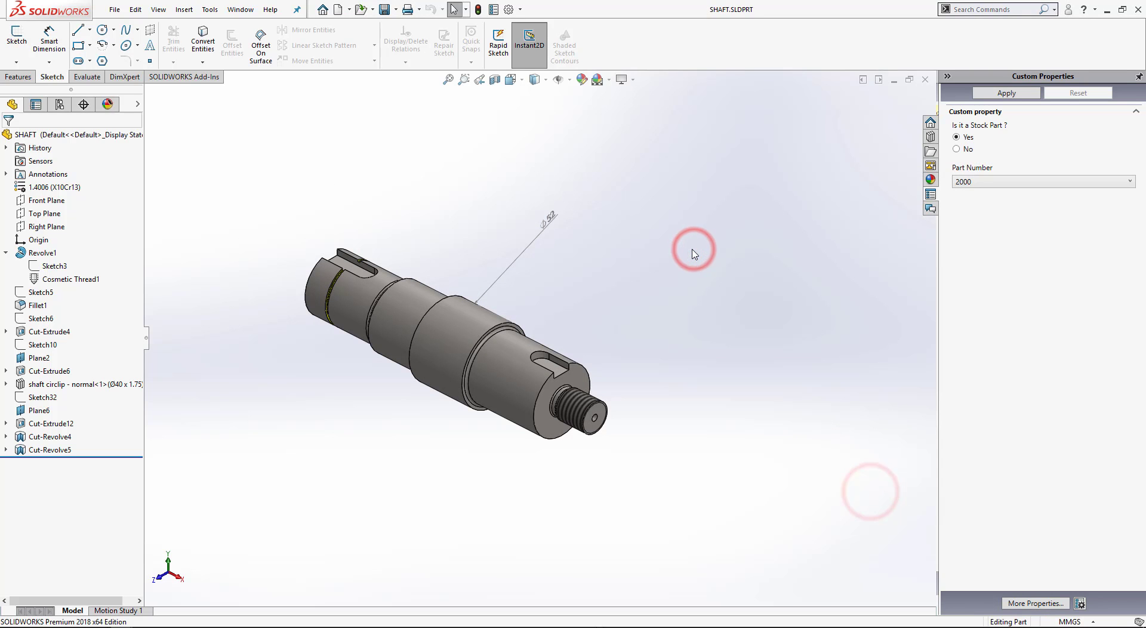
Return to the Shaft Assembly drawing and move the bill of materials table towards the upper-right corner of the sheet border.
key("ctrl+Tab")
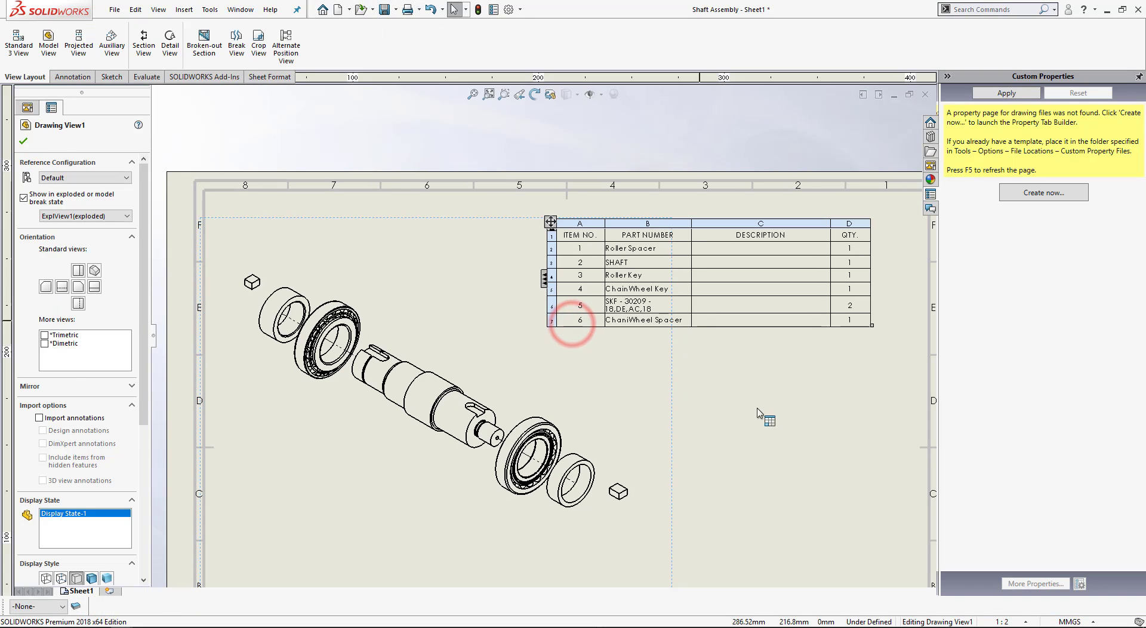
left_click(629, 239)
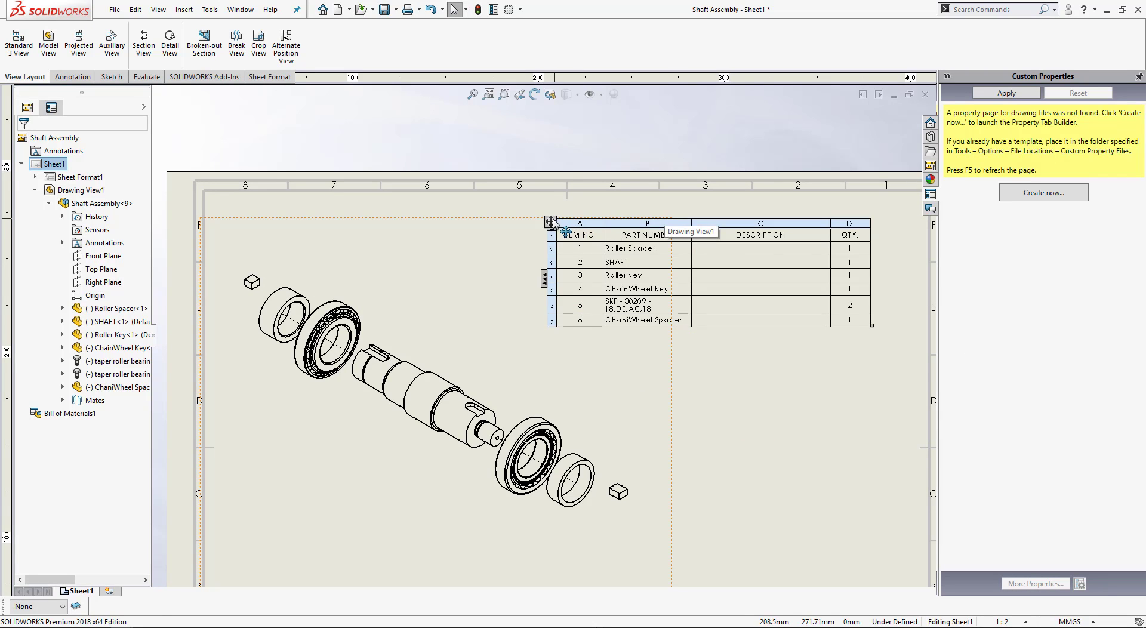
left_click_drag(550, 221, 594, 196)
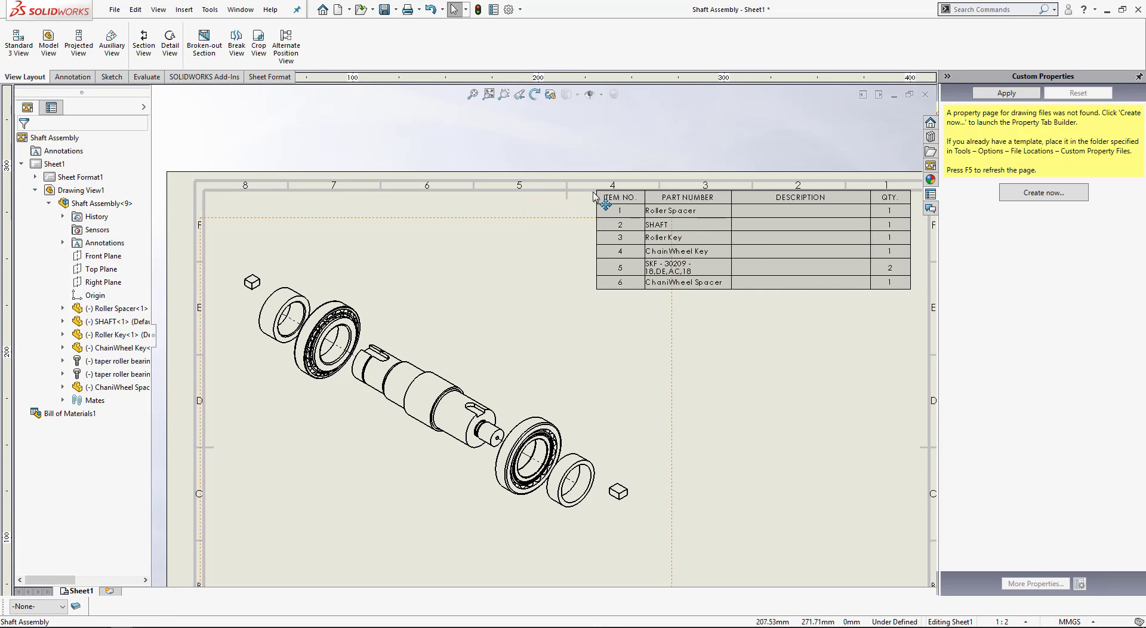
left_click(594, 196)
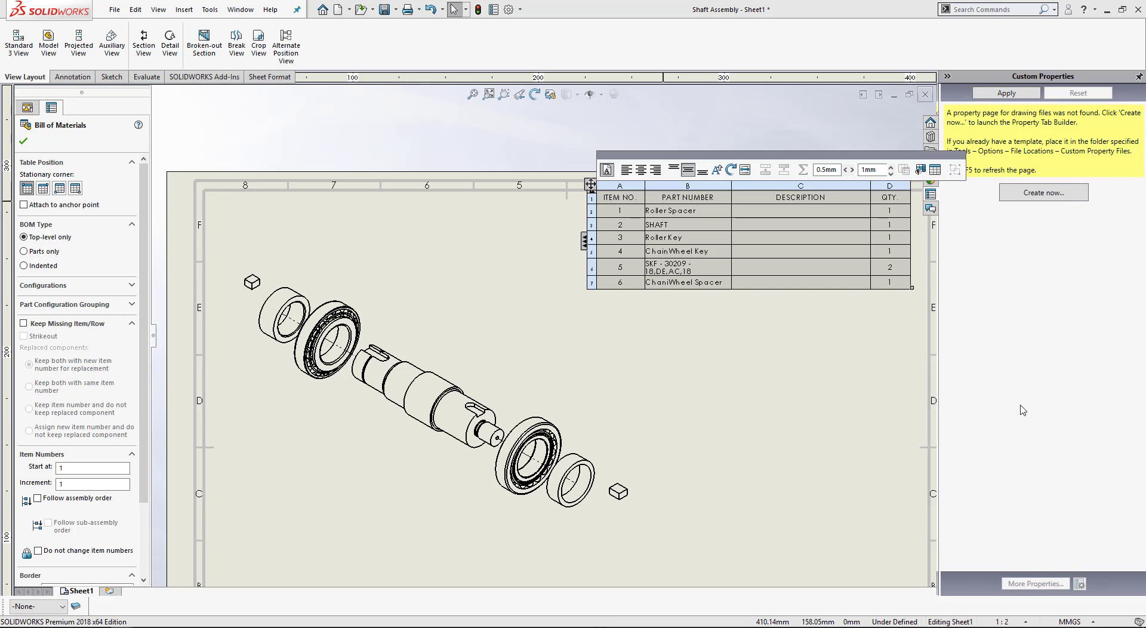
left_click(1054, 392)
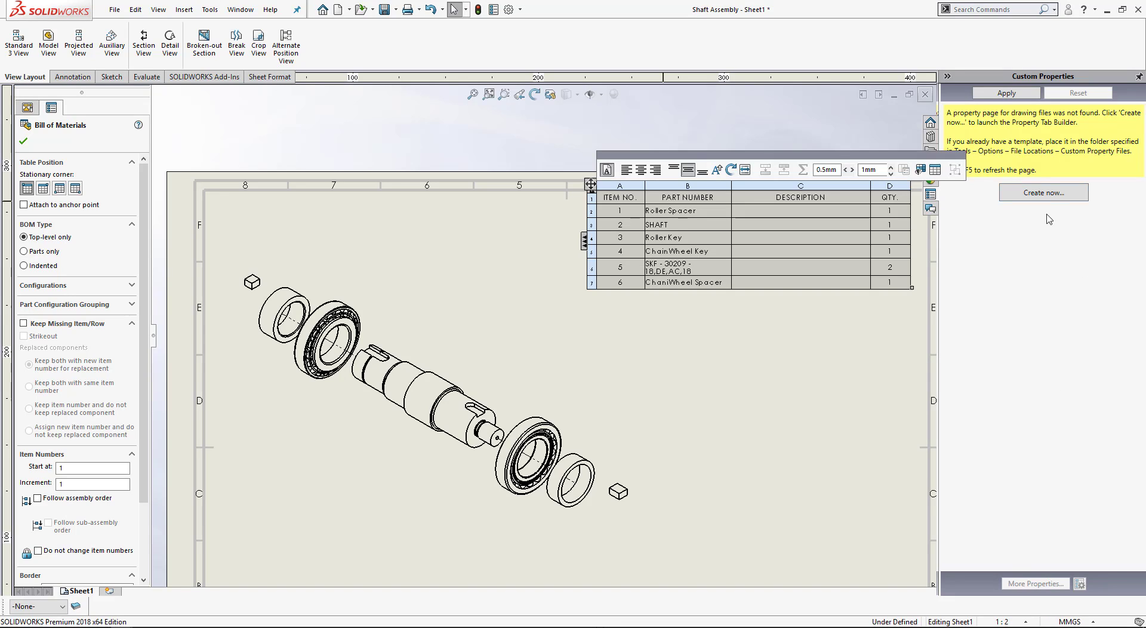
left_click(1078, 274)
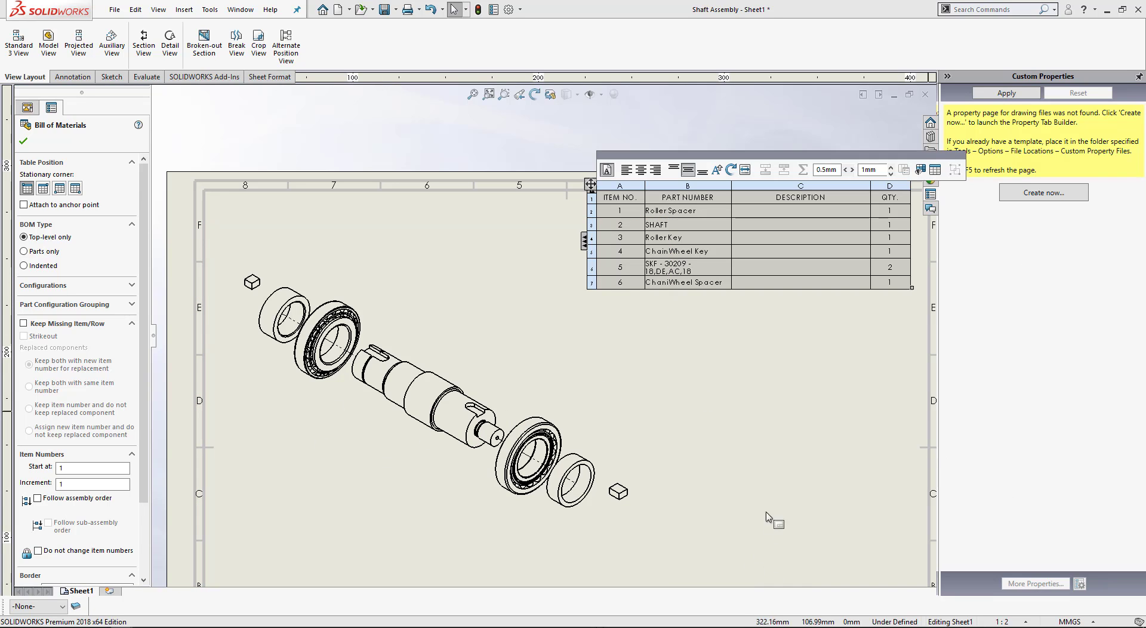
left_click(710, 474)
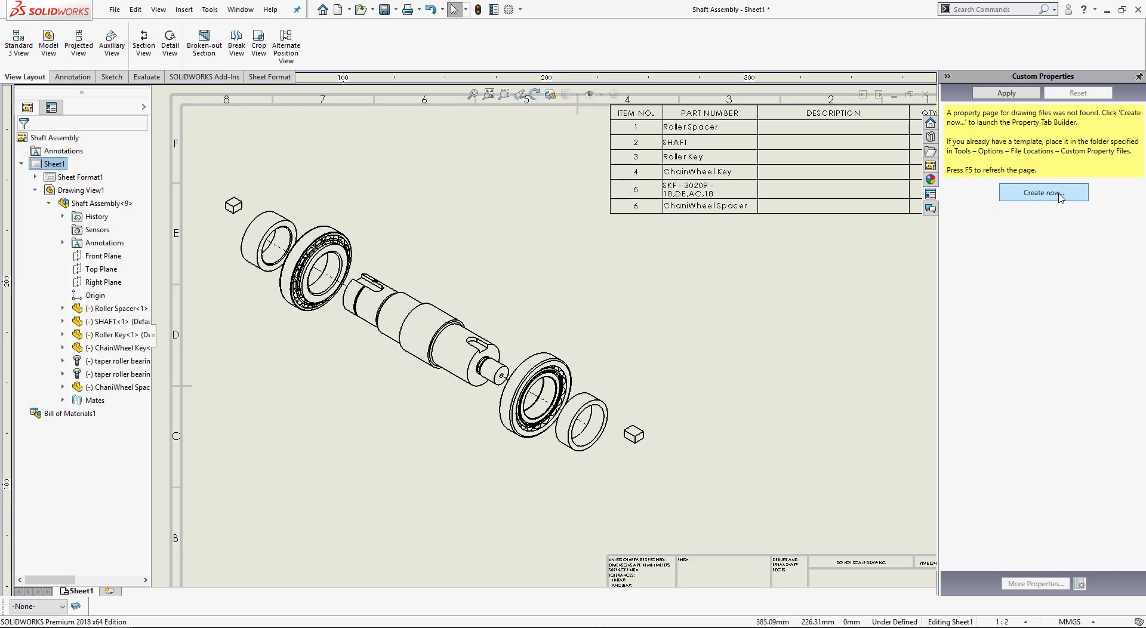
Insert a column right of PART NUMBER in the bill of materials, using the custom property Size.
middle_click(802, 322)
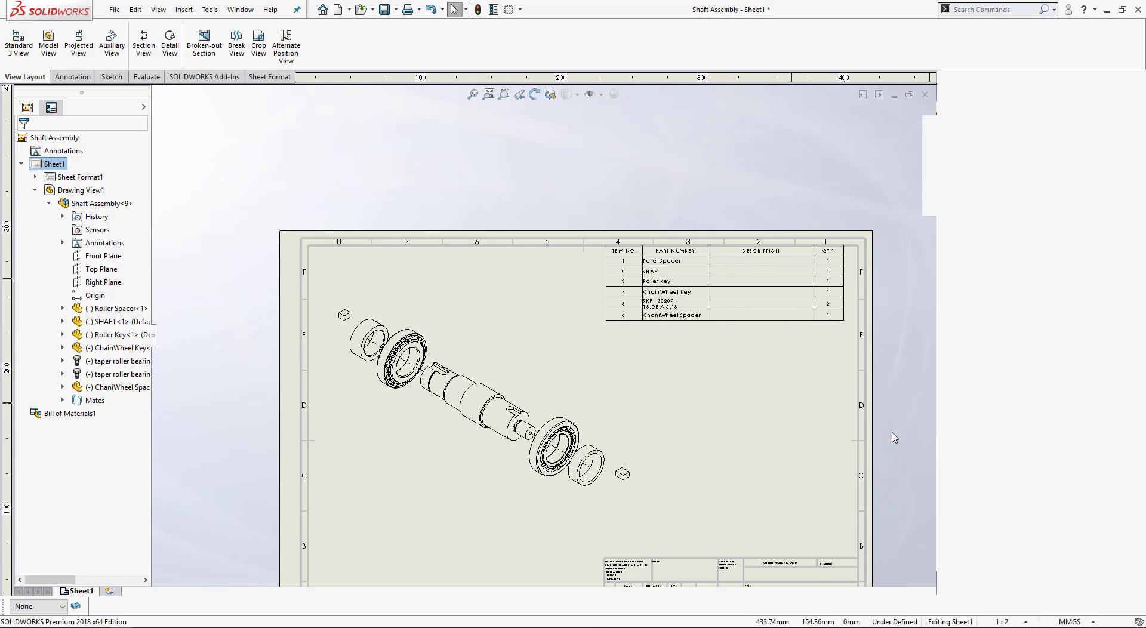
scroll(863, 278, "down", 1)
middle_click_drag(819, 301, 817, 174)
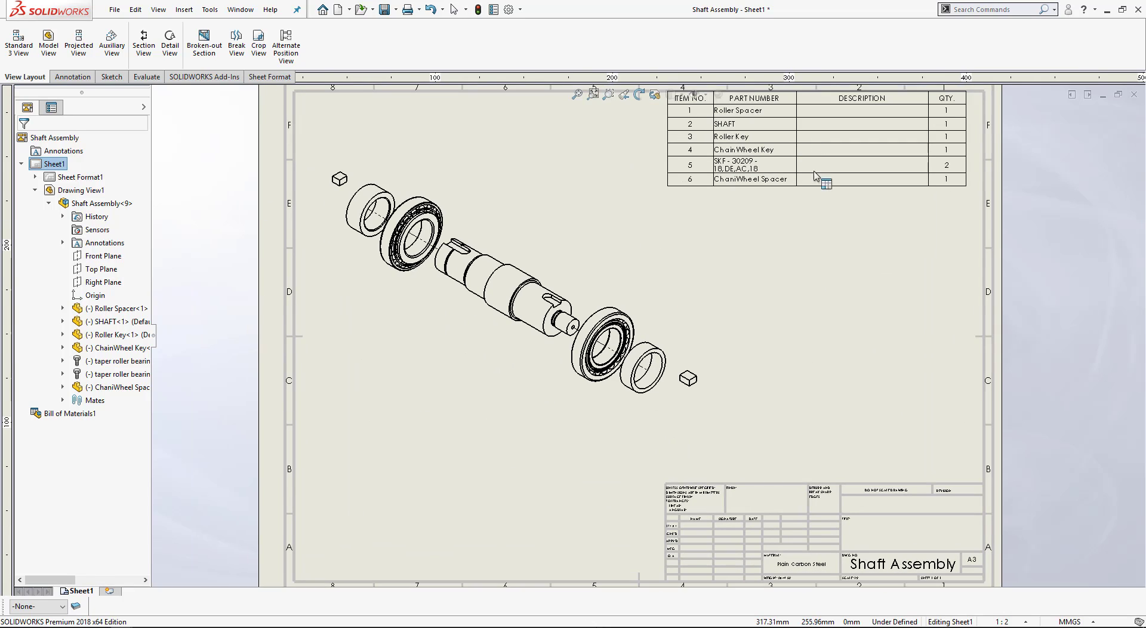
middle_click_drag(842, 390, 834, 428)
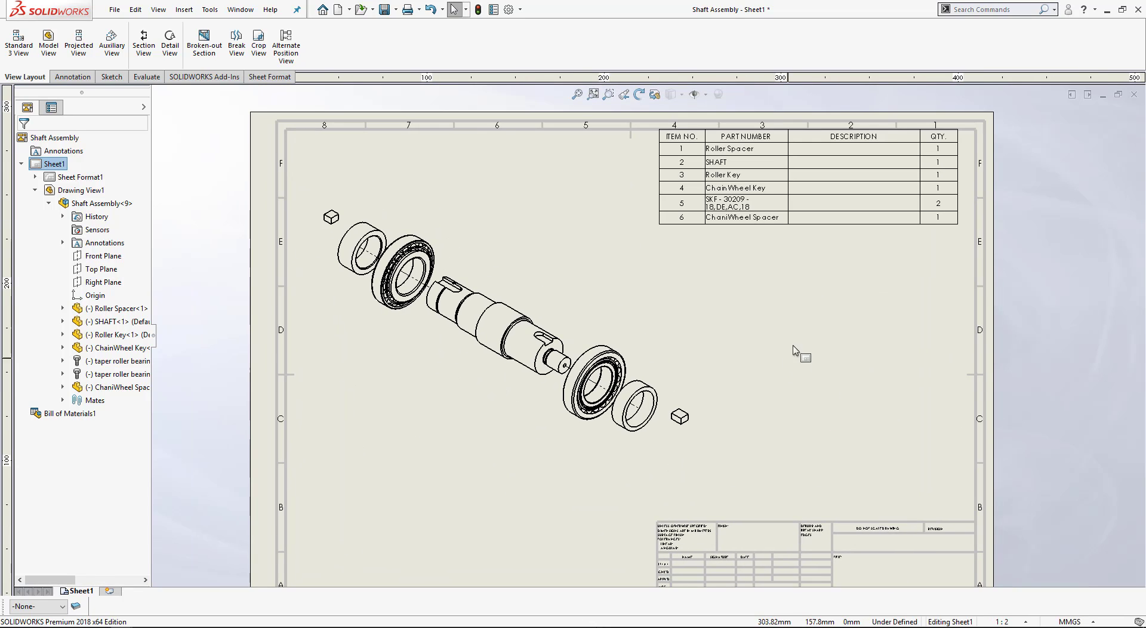
right_click(774, 124)
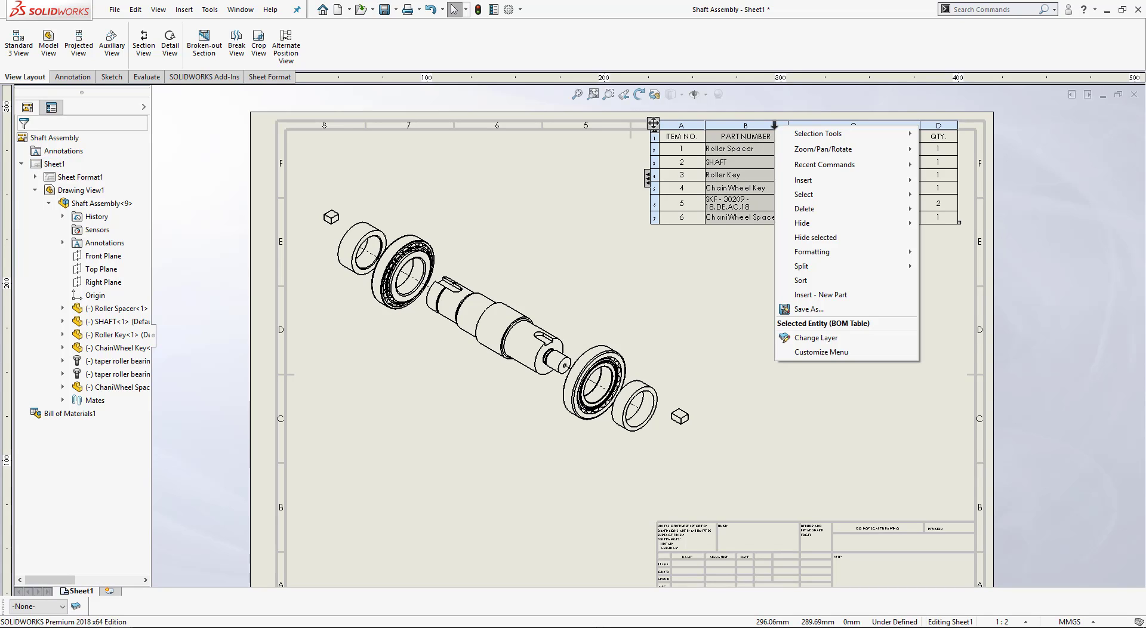
mouse_move(808, 182)
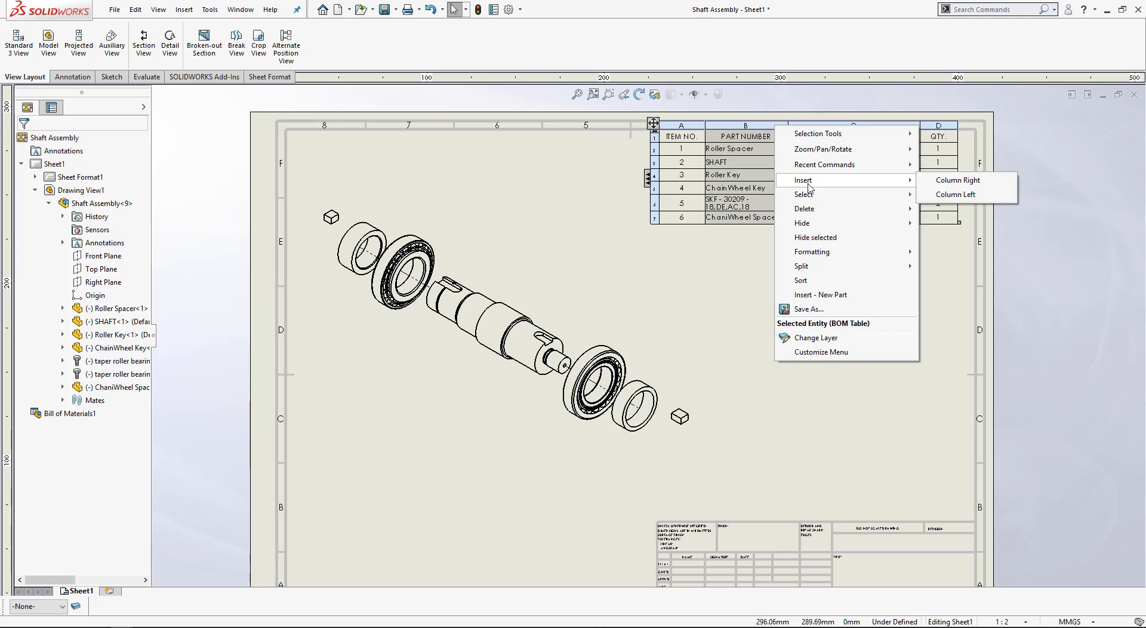
left_click(935, 183)
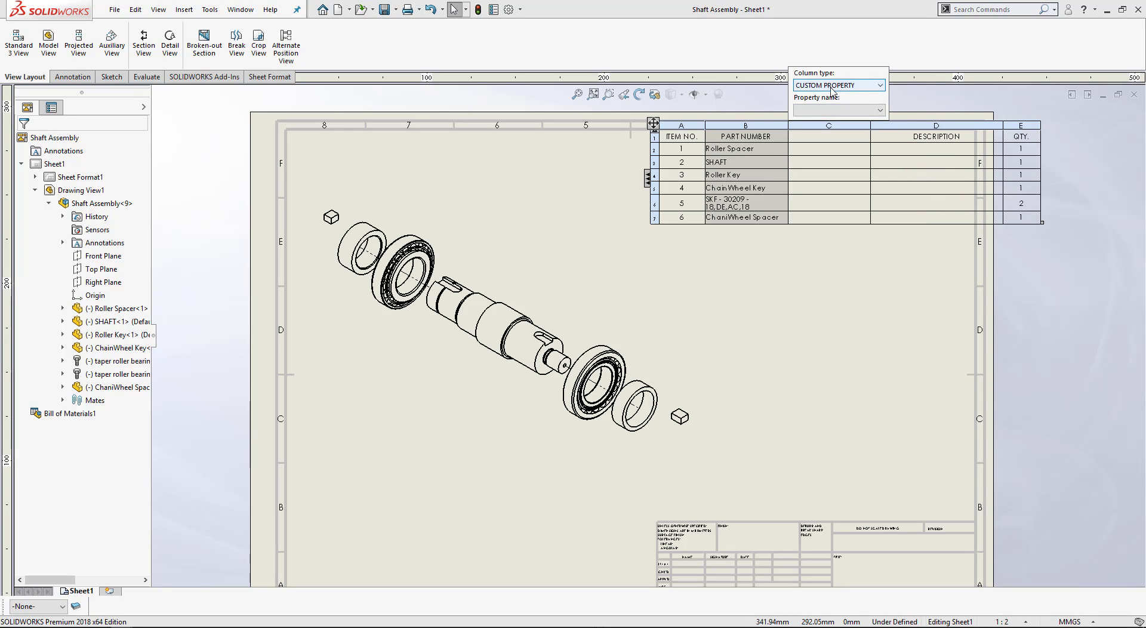
left_click(831, 89)
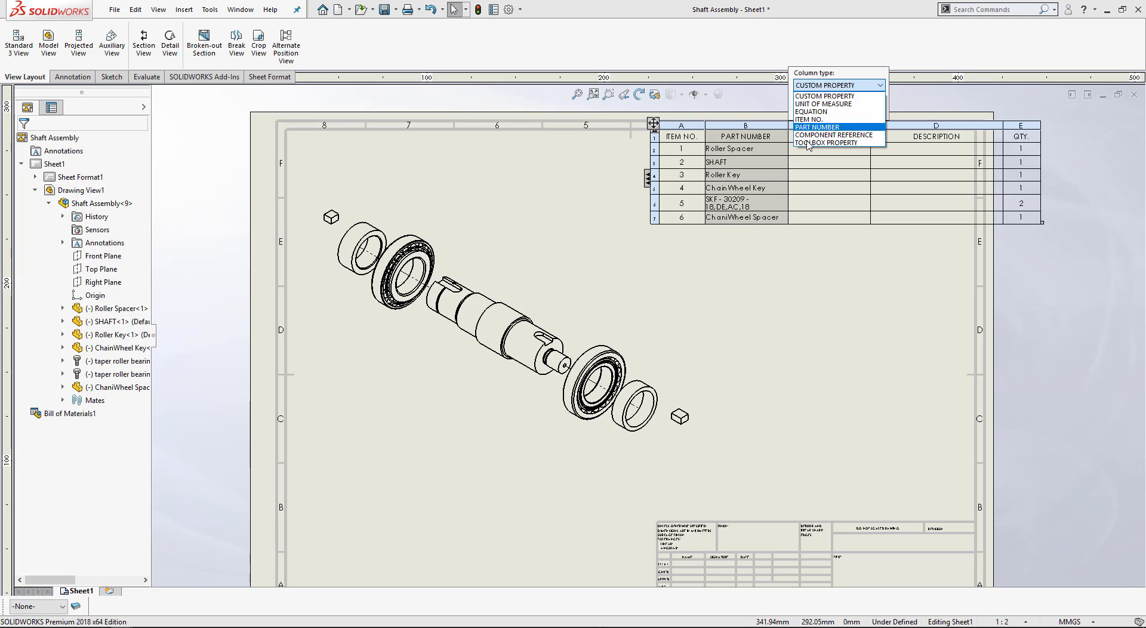
left_click(819, 98)
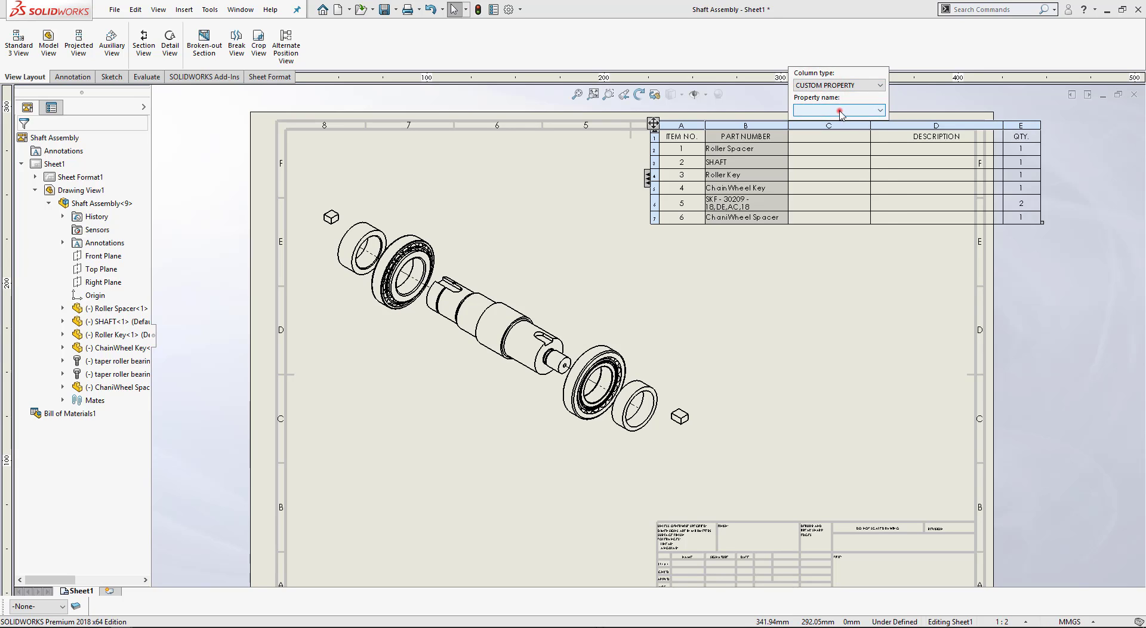
left_click(840, 111)
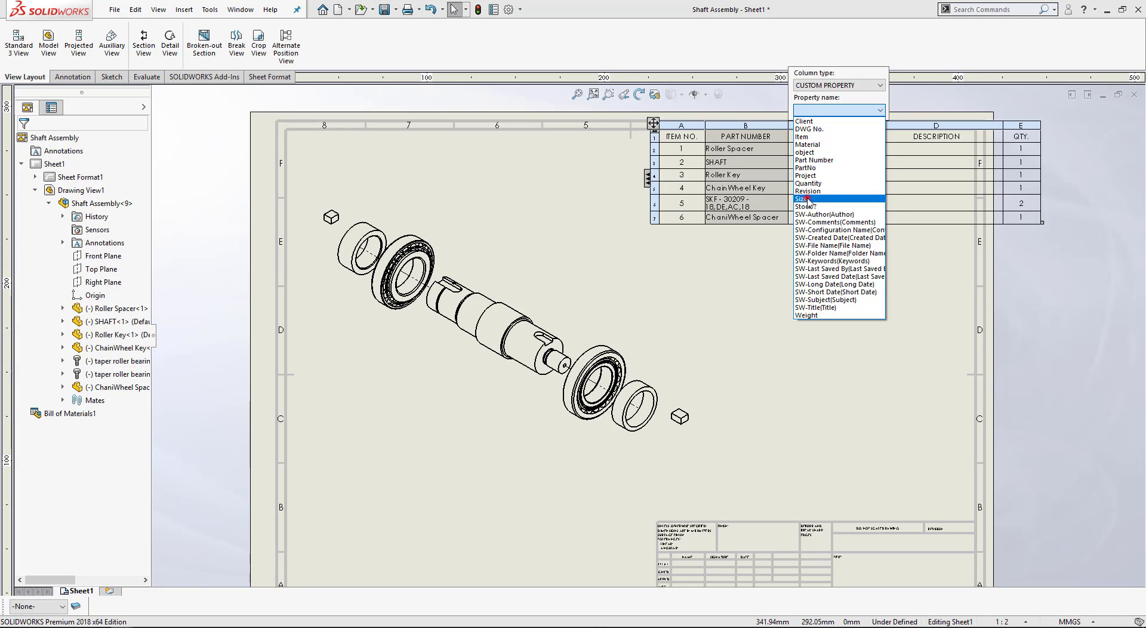
left_click(808, 199)
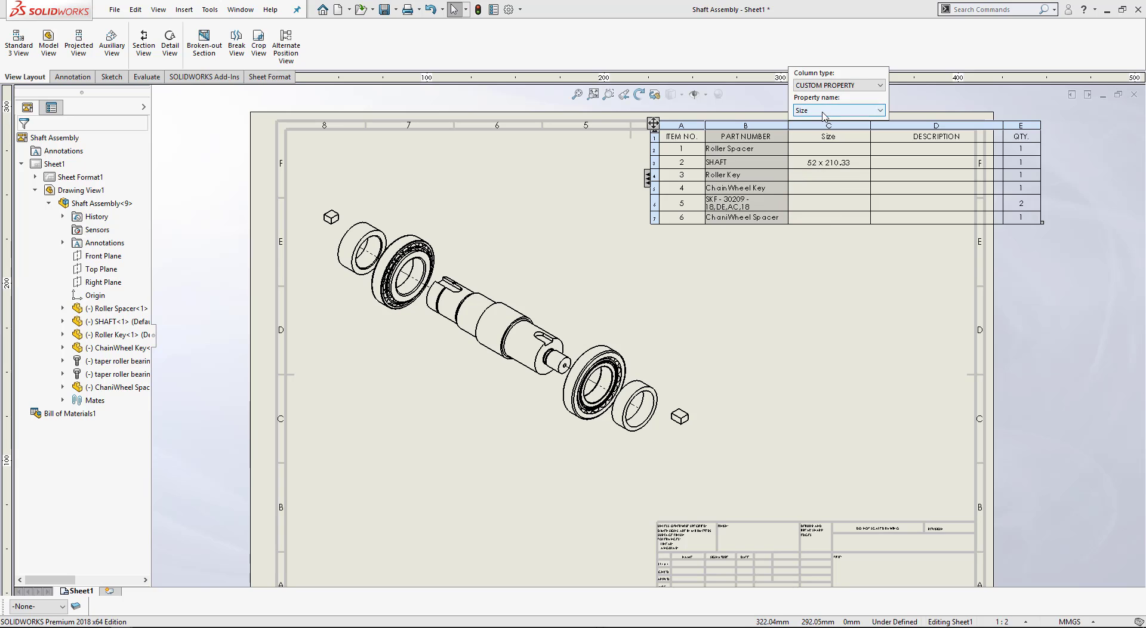
left_click(913, 388)
Move the bill of materials back inside the sheet border and reorder the SHAFT row to item 1.
left_click_drag(653, 124, 590, 150)
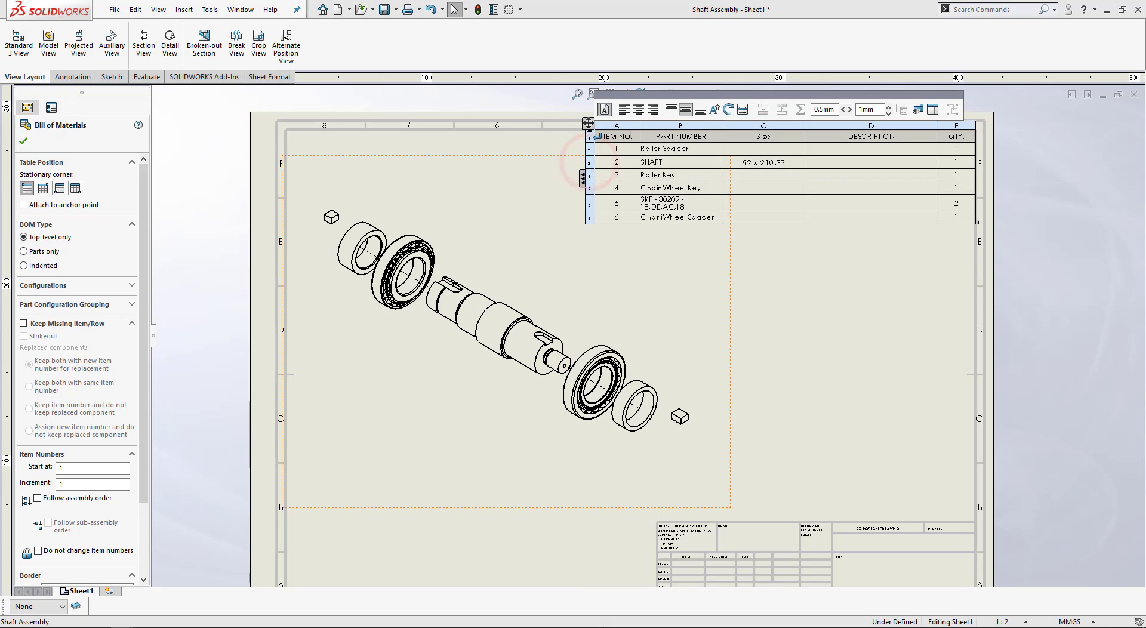
left_click(916, 334)
left_click(800, 294)
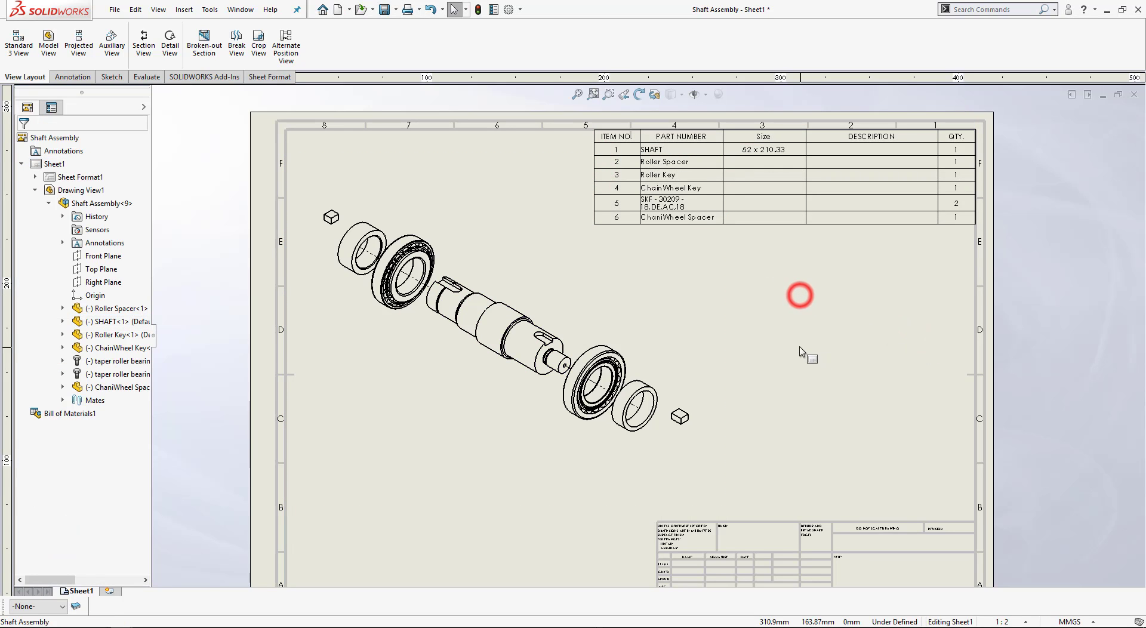
Attach a circular item-number balloon to the shaft in the exploded view, placing it just above the shaft.
key("s")
left_click(831, 382)
left_click(501, 317)
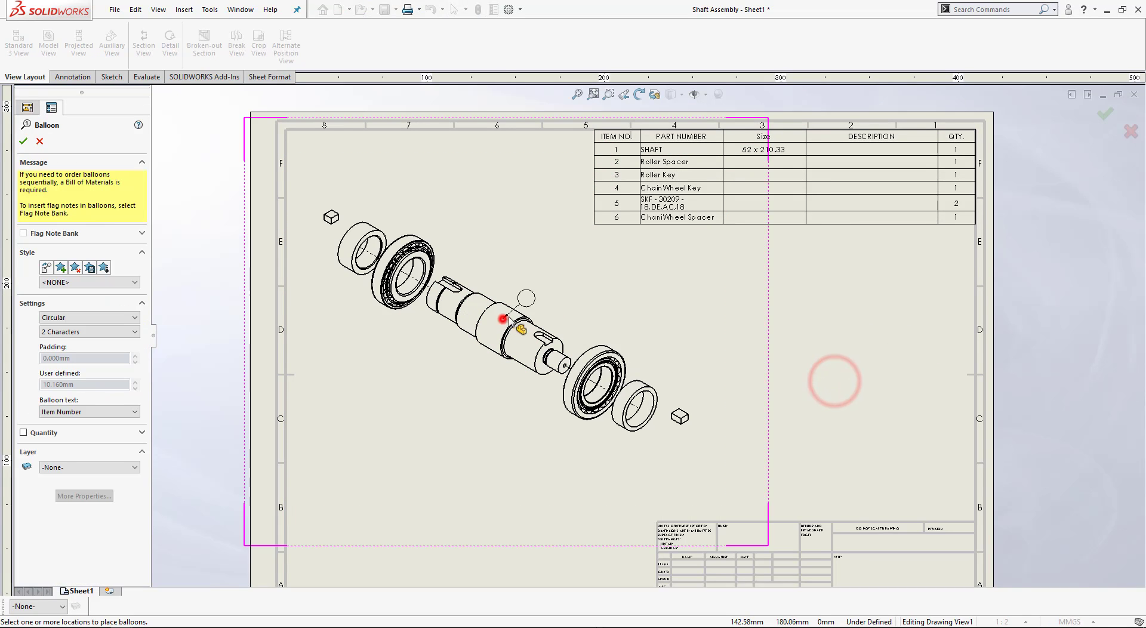
left_click(525, 296)
key("Escape")
left_click(914, 309)
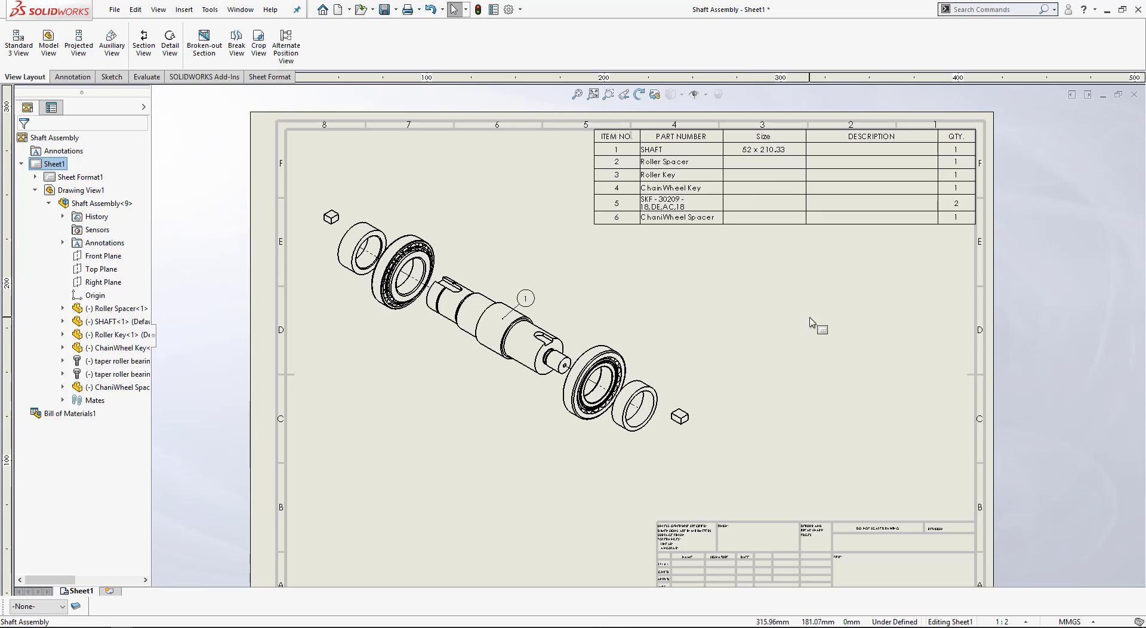
Insert a column right of Size in the bill of materials, using the custom property Stock ?
right_click(799, 124)
left_click(842, 179)
left_click(986, 192)
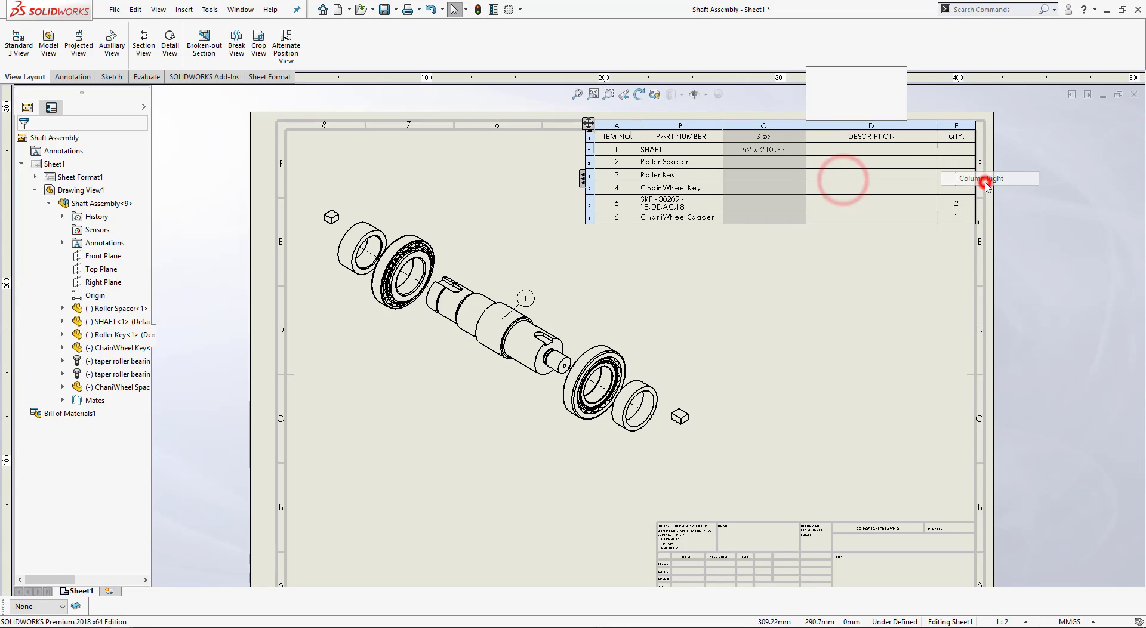
left_click(882, 111)
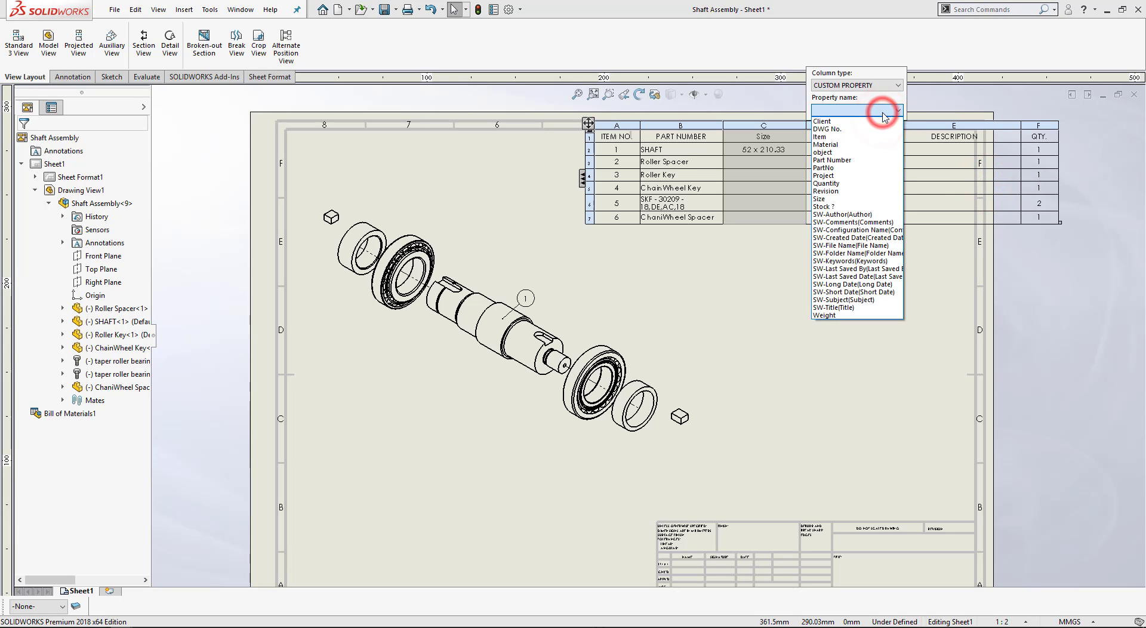
left_click(843, 208)
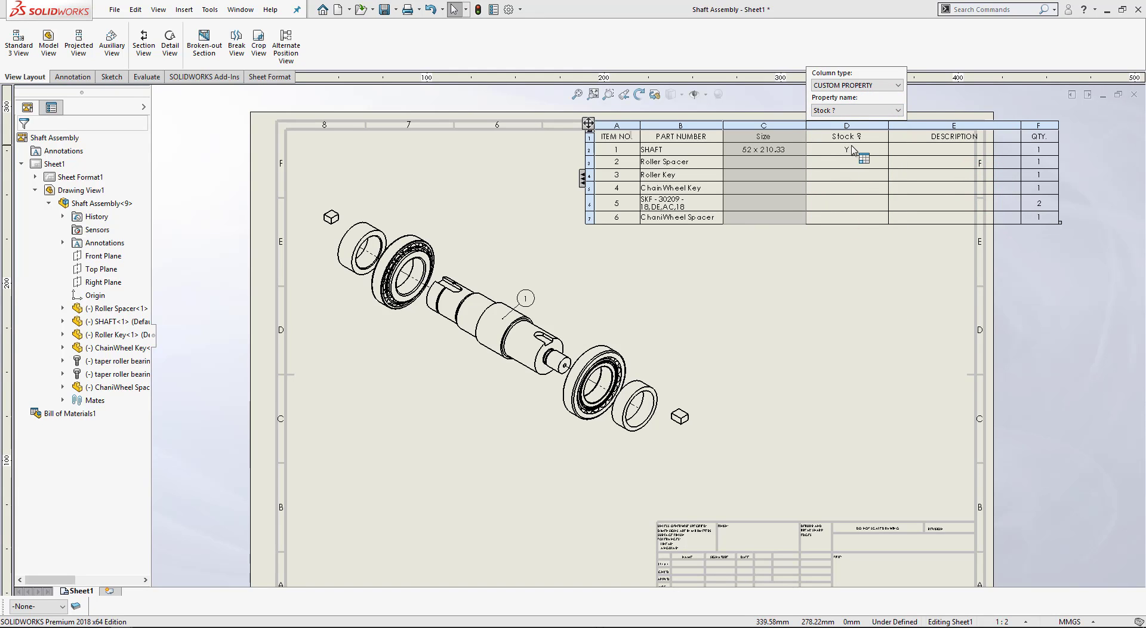
left_click(895, 325)
Insert a column right of Stock ? in the bill of materials, using the custom property Part Number.
middle_click_drag(863, 339, 807, 429)
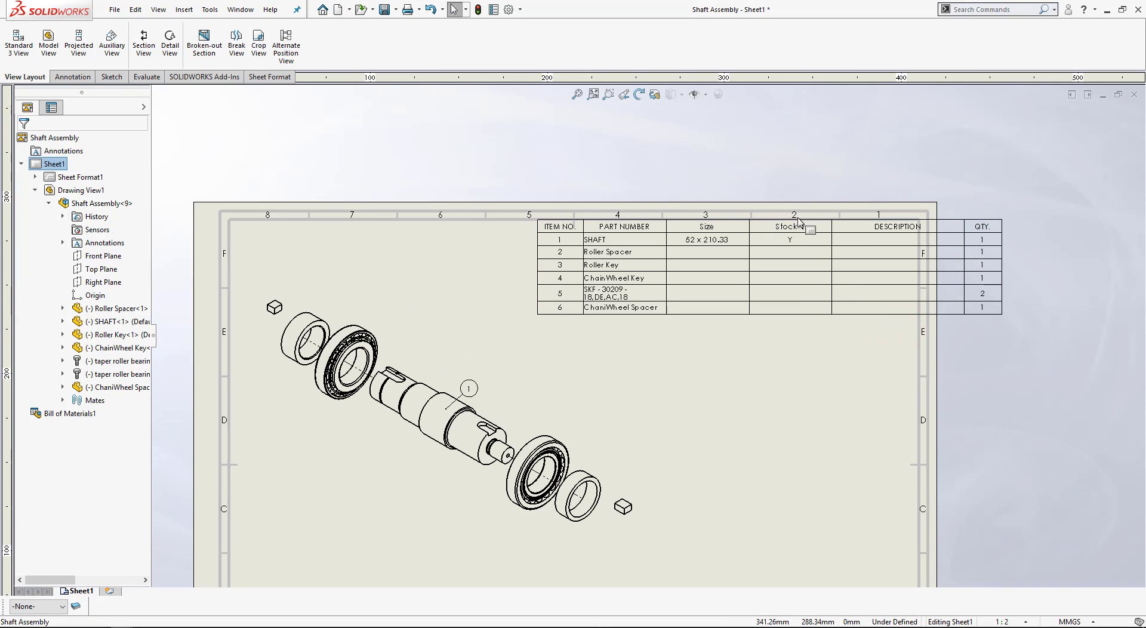
right_click(797, 218)
left_click(789, 220)
right_click(789, 218)
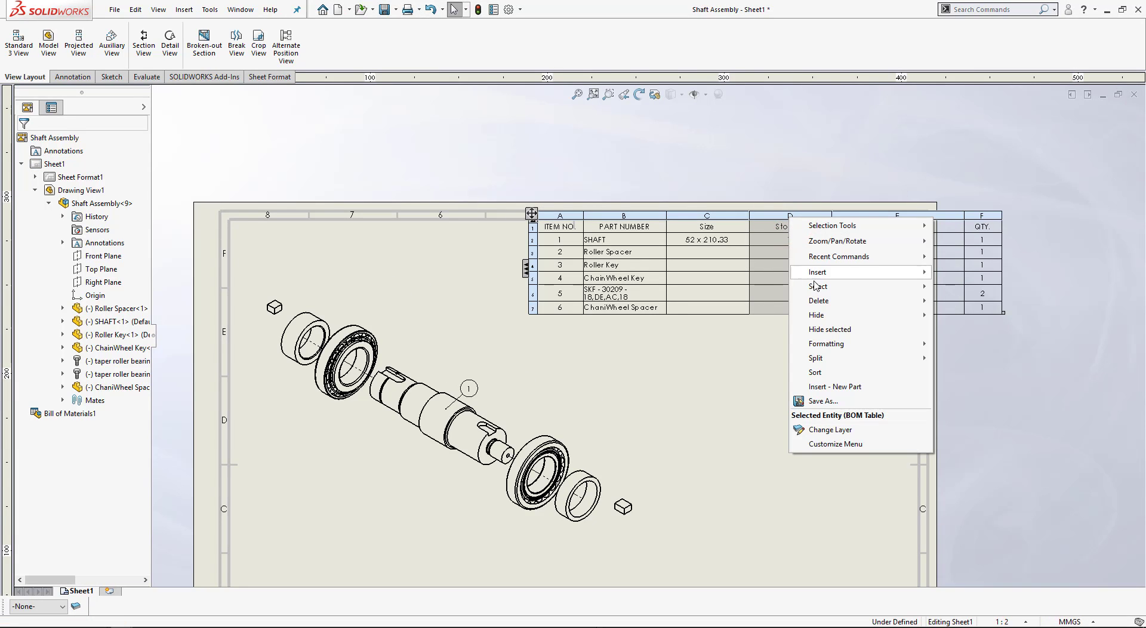
mouse_move(818, 272)
left_click(974, 272)
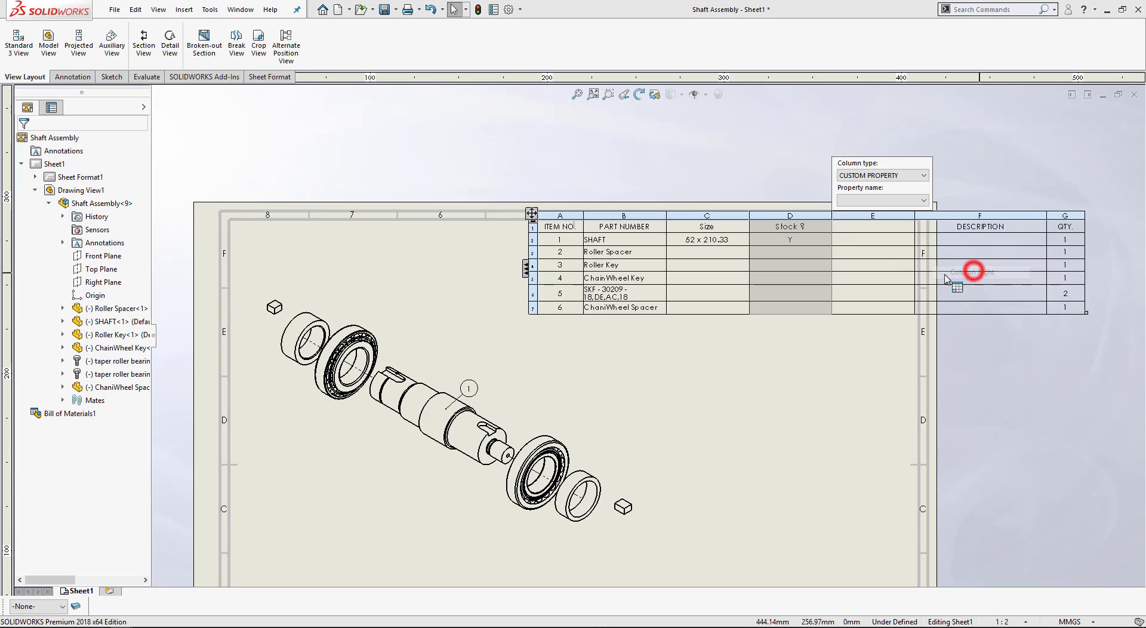
left_click(880, 200)
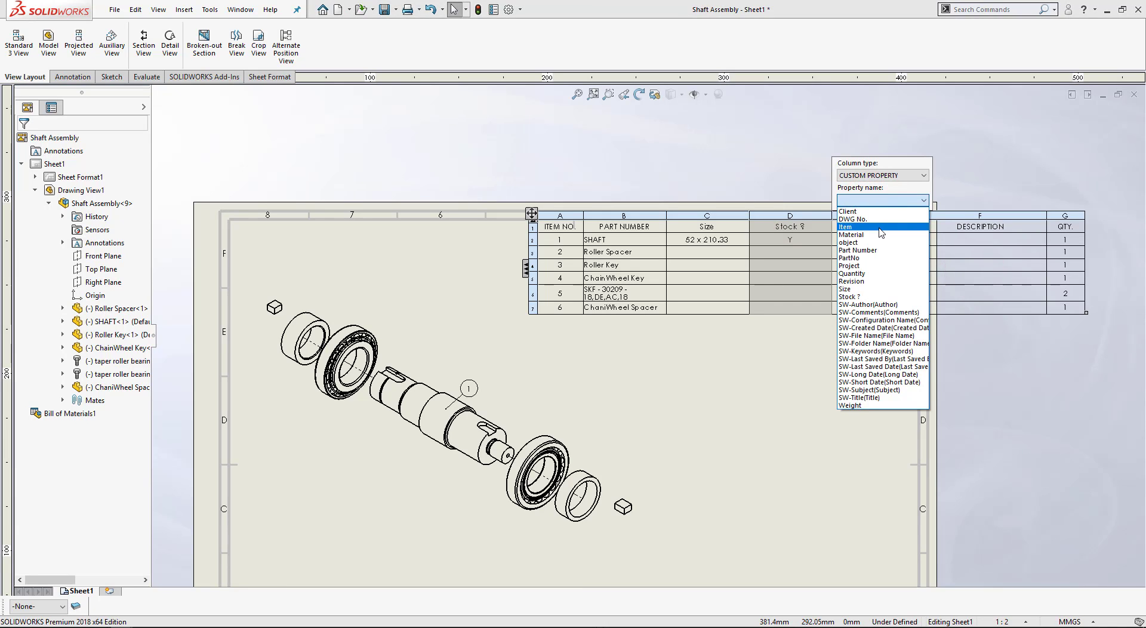
left_click(877, 250)
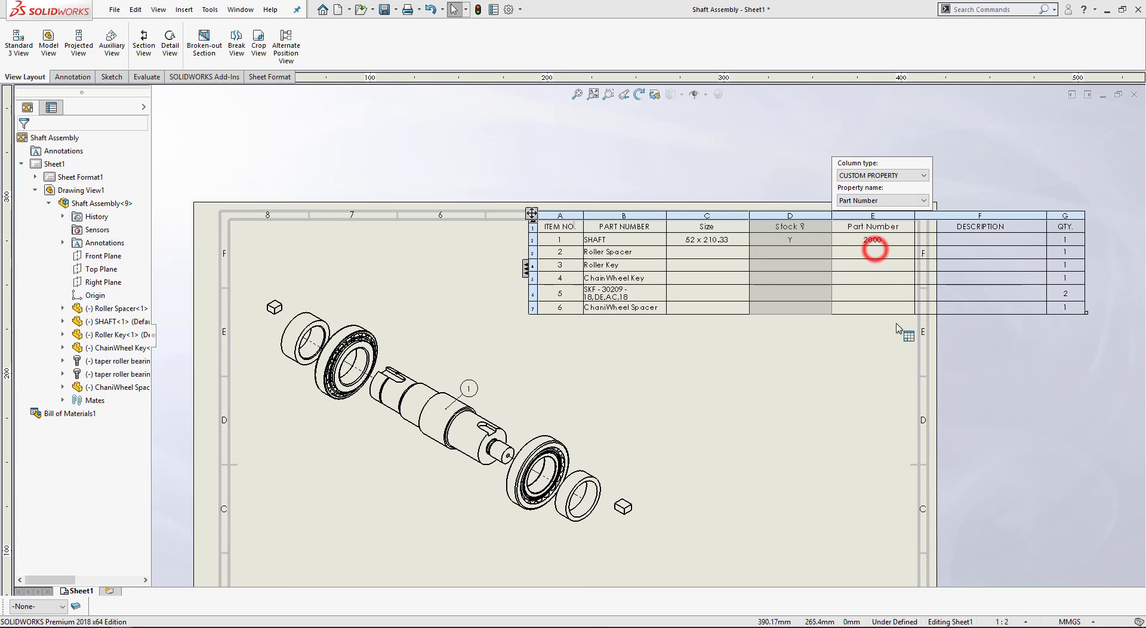
left_click(892, 358)
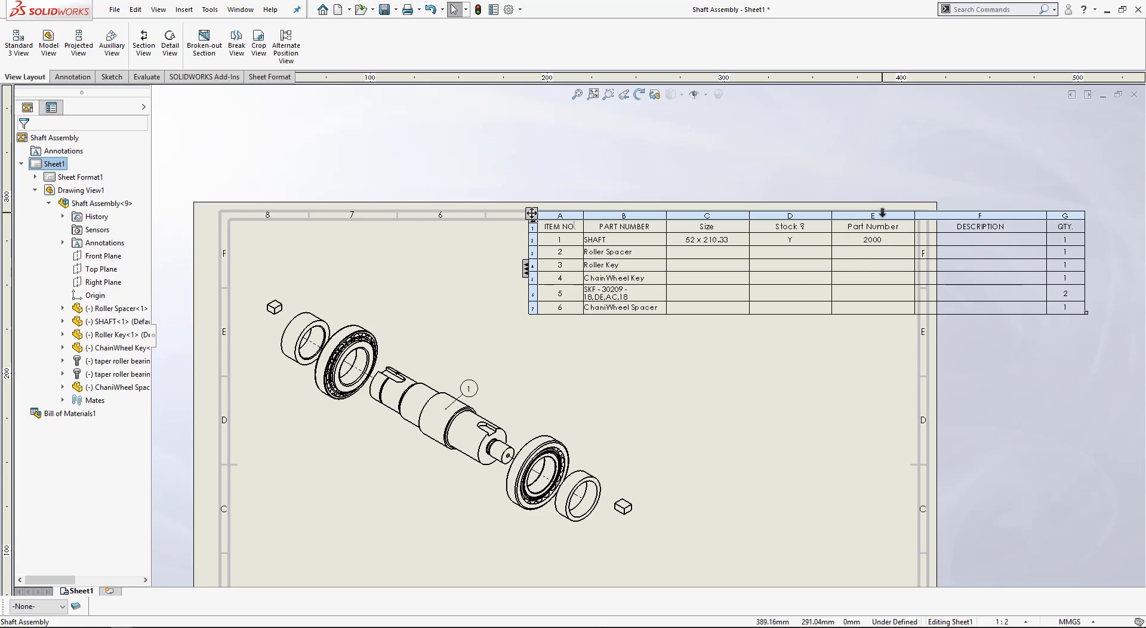
Reposition the widened bill of materials so it fits within the sheet border at its upper-right corner.
left_click_drag(531, 213, 362, 231)
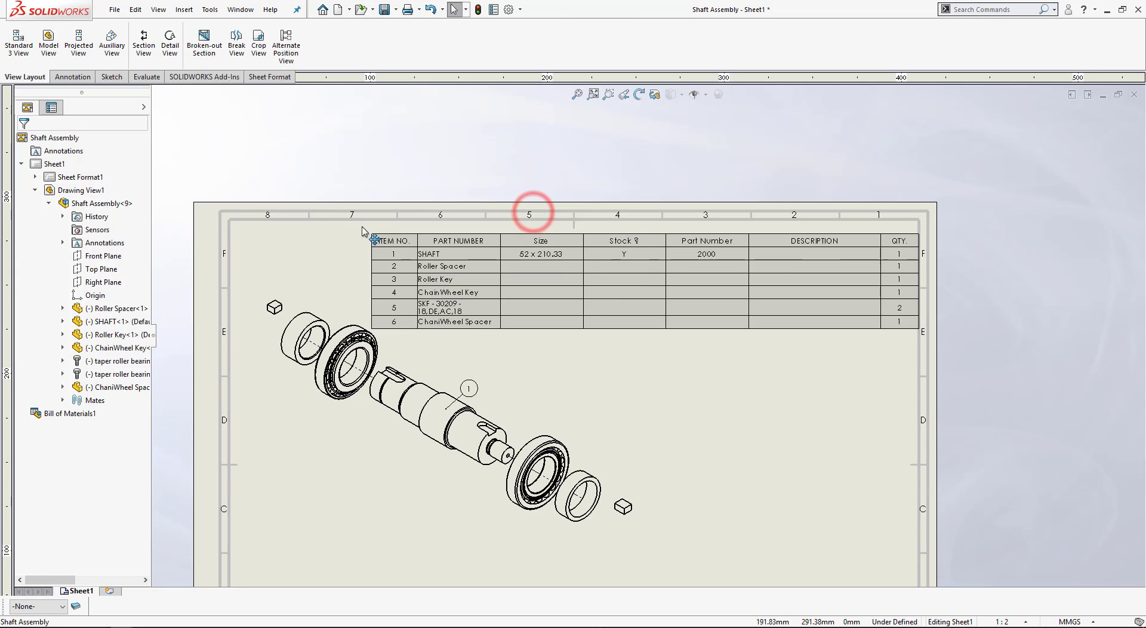
left_click(746, 404)
middle_click_drag(746, 404, 940, 407)
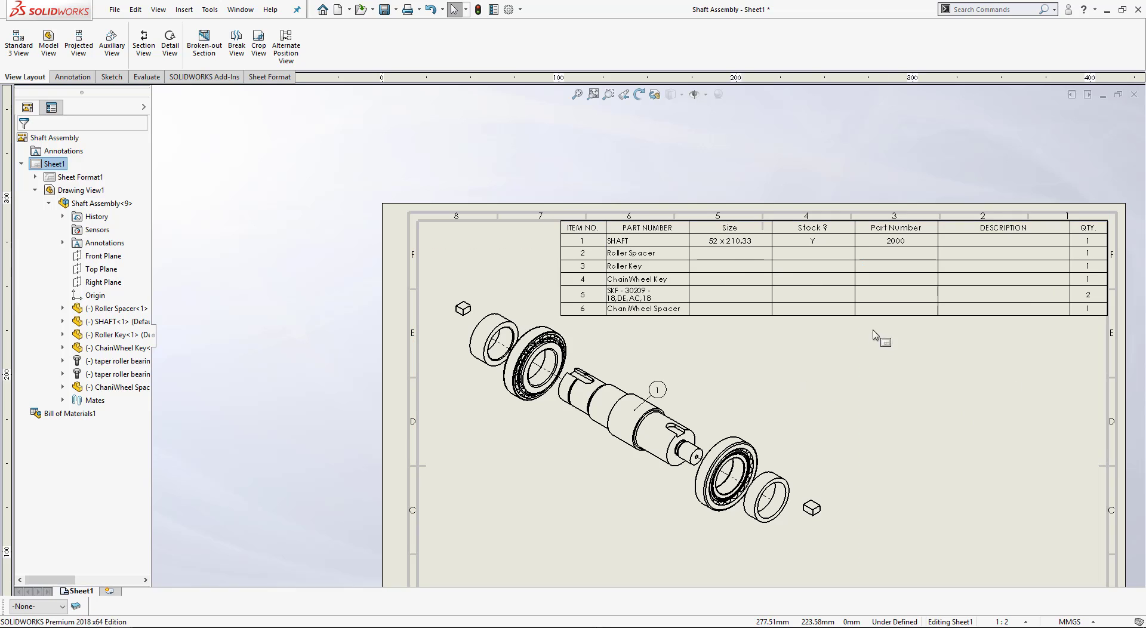
Move the exploded Shaft Assembly view down the sheet, clear of the bill of materials table.
left_click_drag(861, 396, 858, 453)
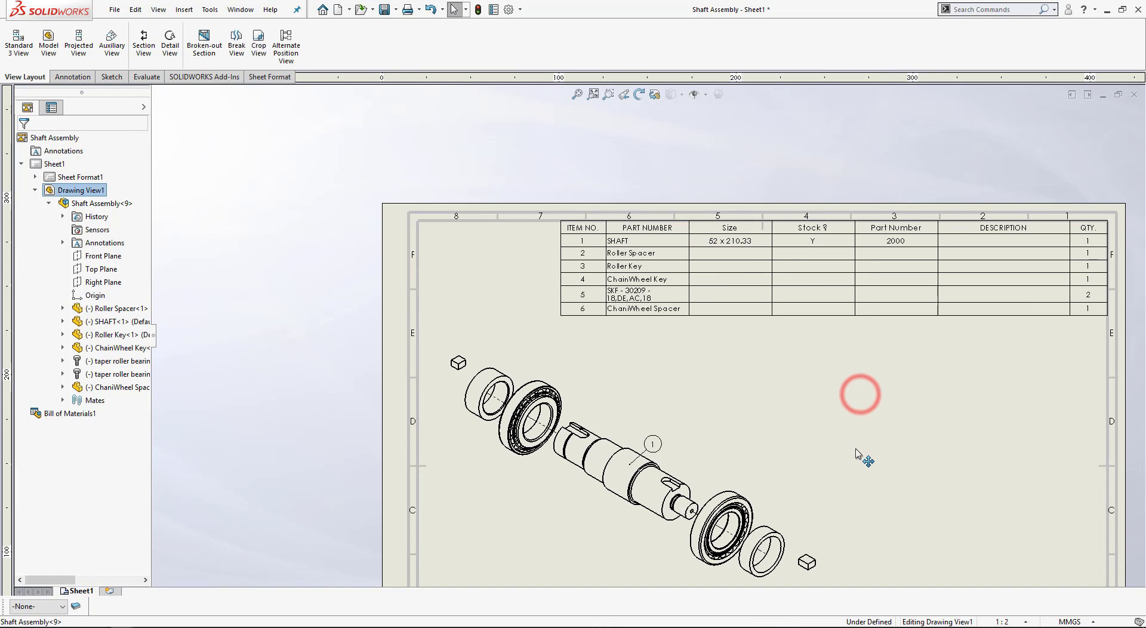
middle_click_drag(800, 342, 719, 187)
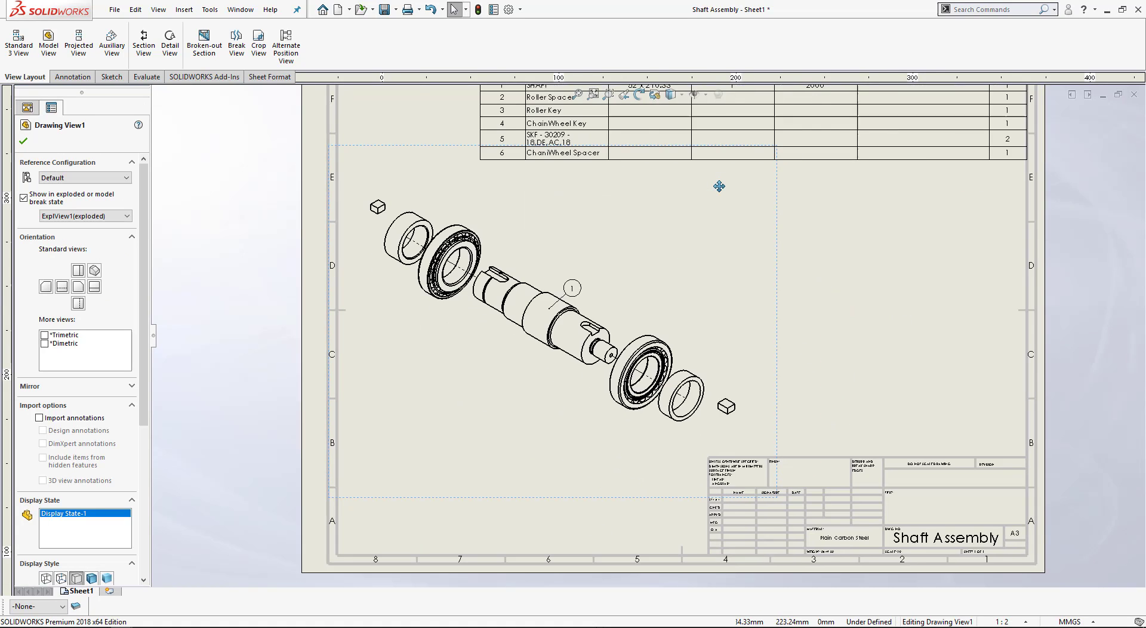
scroll(721, 238, "up", 2)
middle_click_drag(724, 263, 711, 339)
scroll(712, 292, "down", 2)
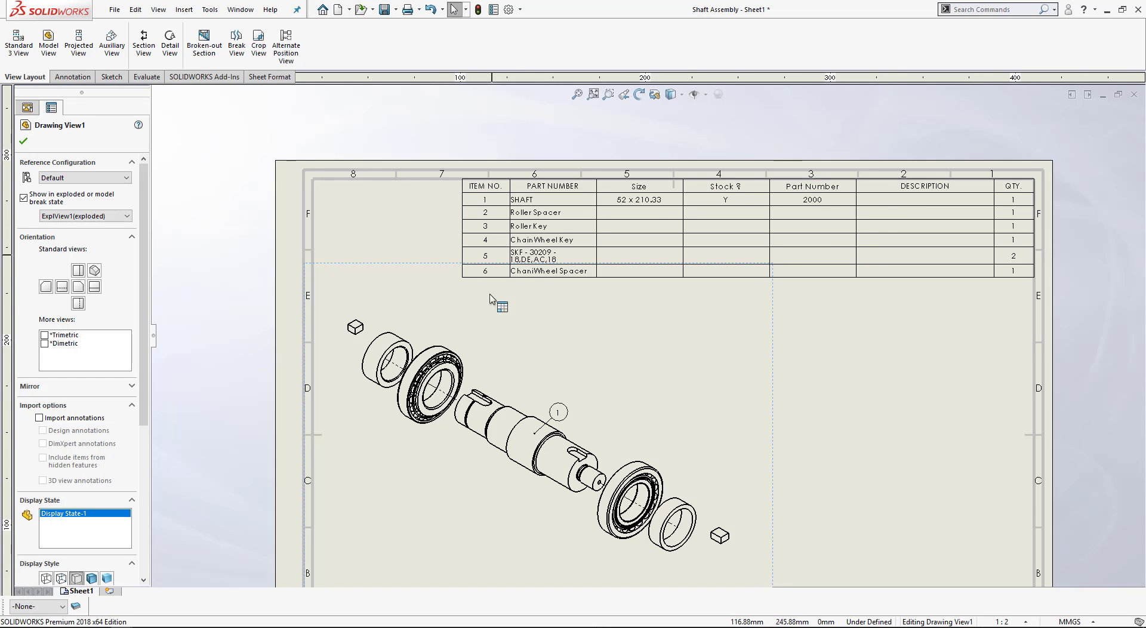
Bring up saving the bill of materials as a Template (*.sldbomtbt) and cancel without saving.
left_click(462, 178)
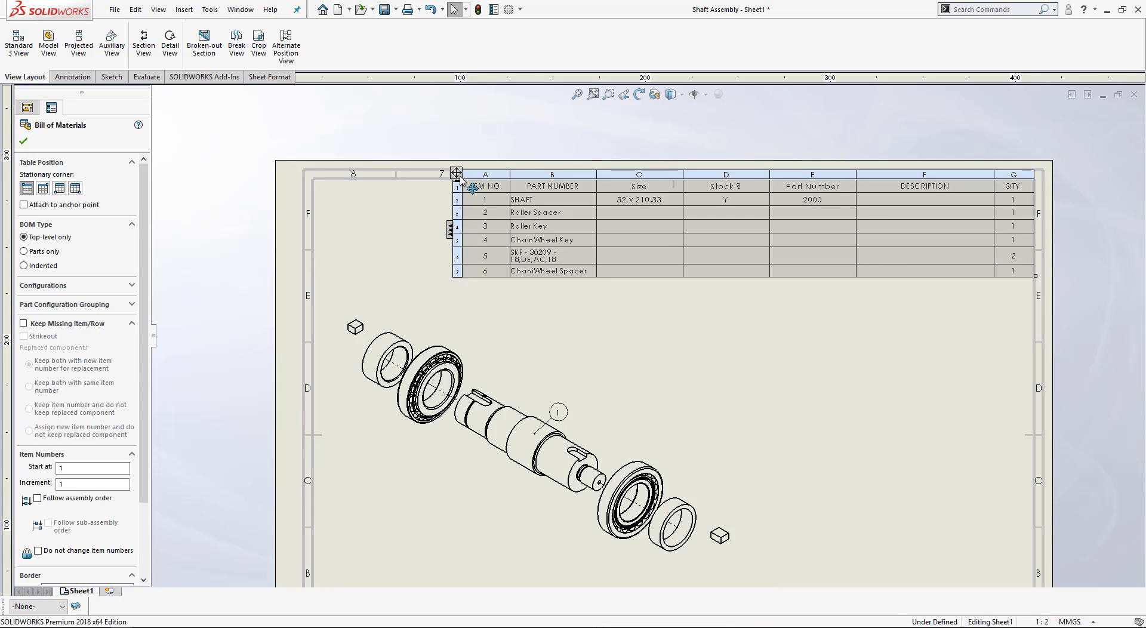
right_click(462, 178)
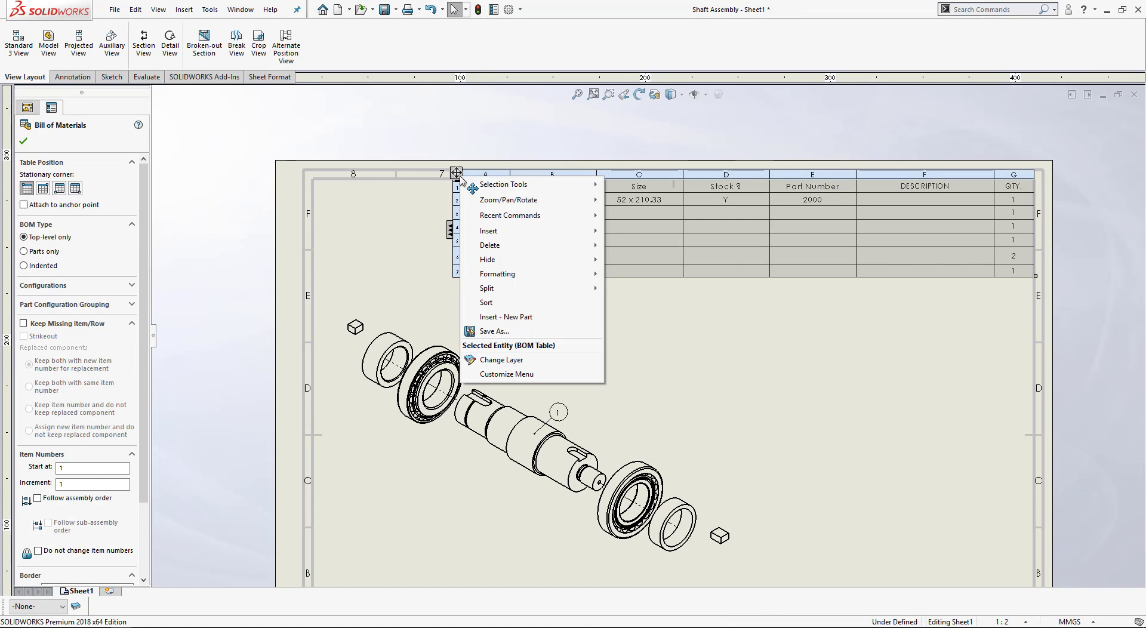
left_click(452, 158)
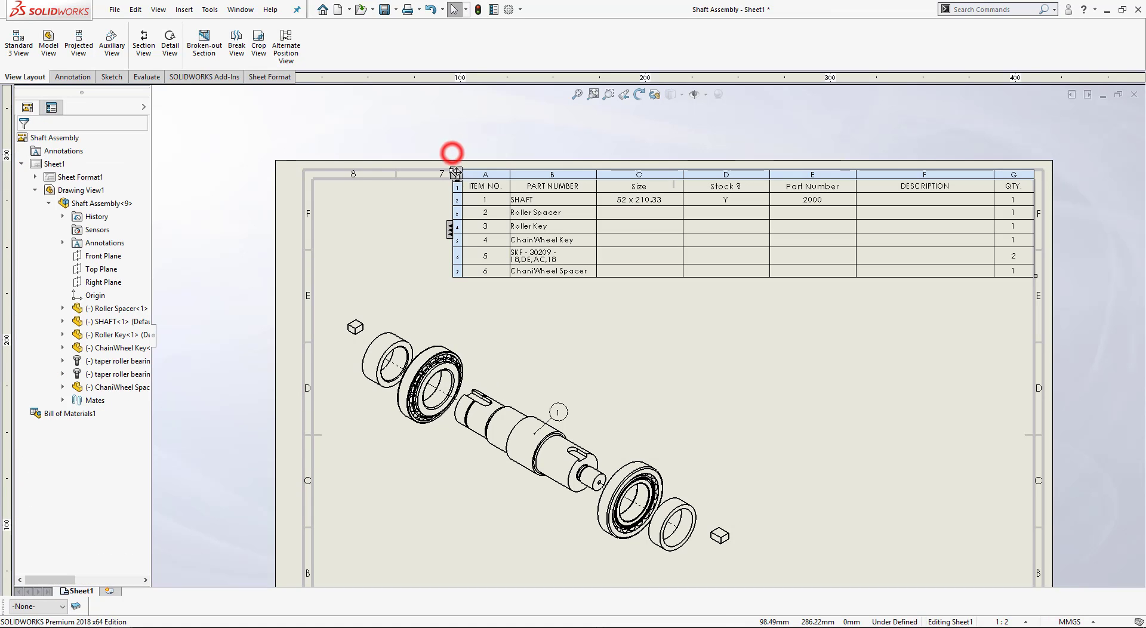
left_click(457, 173)
right_click(456, 173)
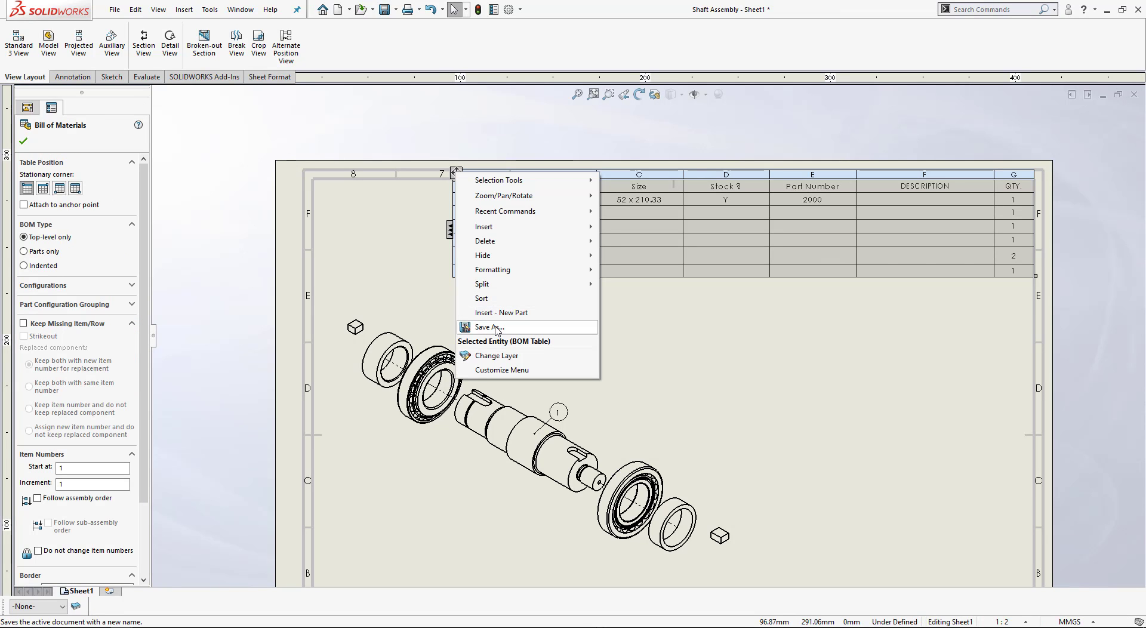
left_click(496, 327)
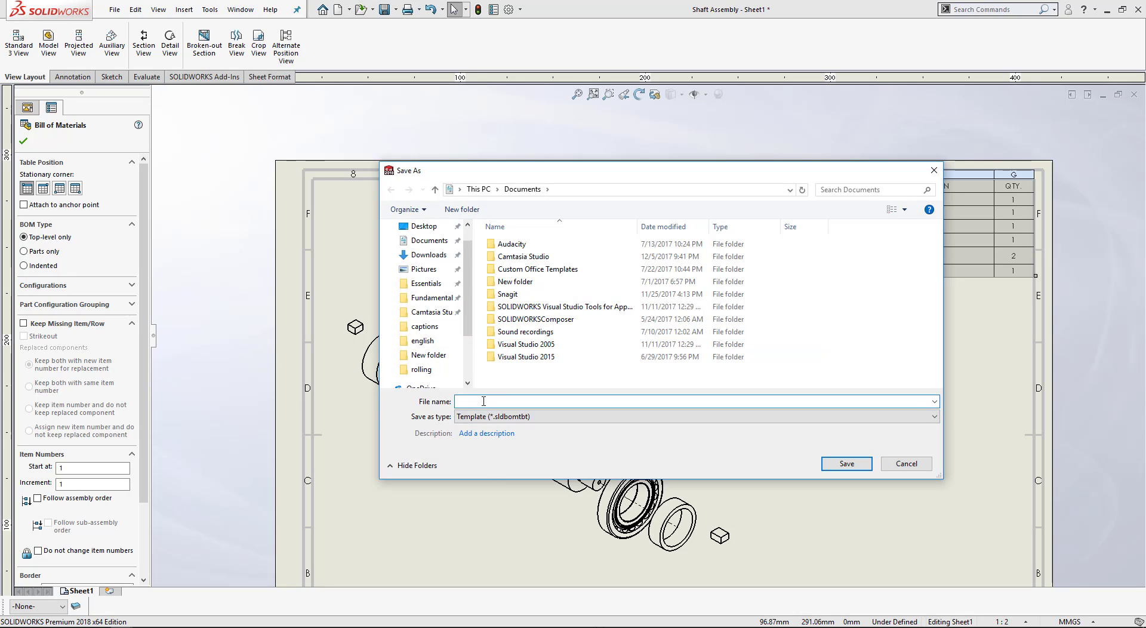
left_click_drag(469, 308, 468, 303)
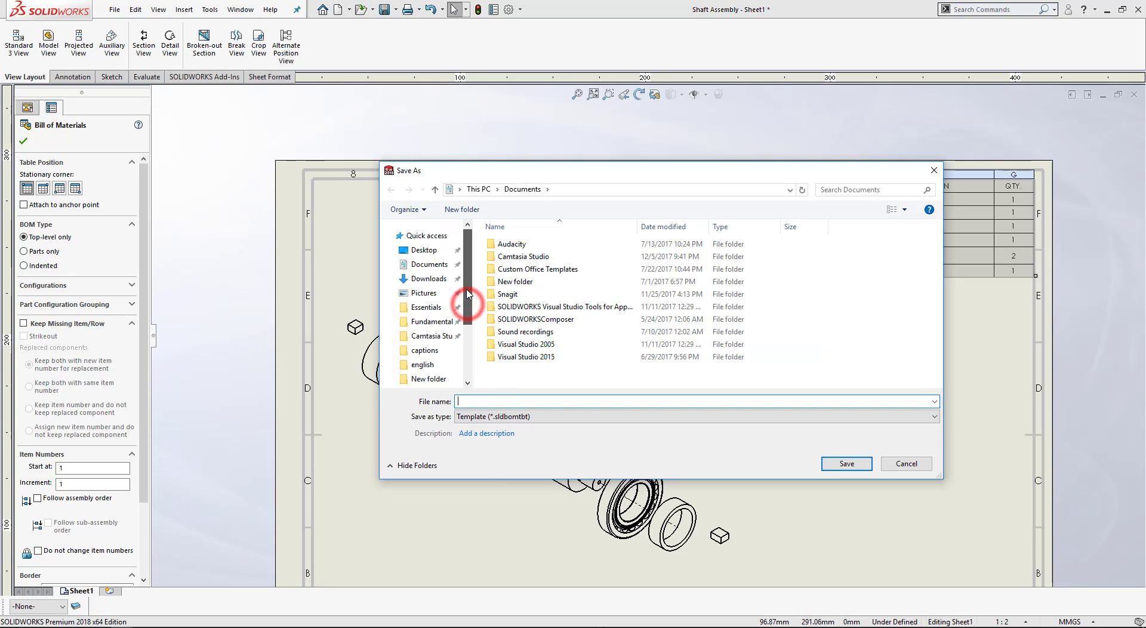
left_click_drag(626, 178, 598, 168)
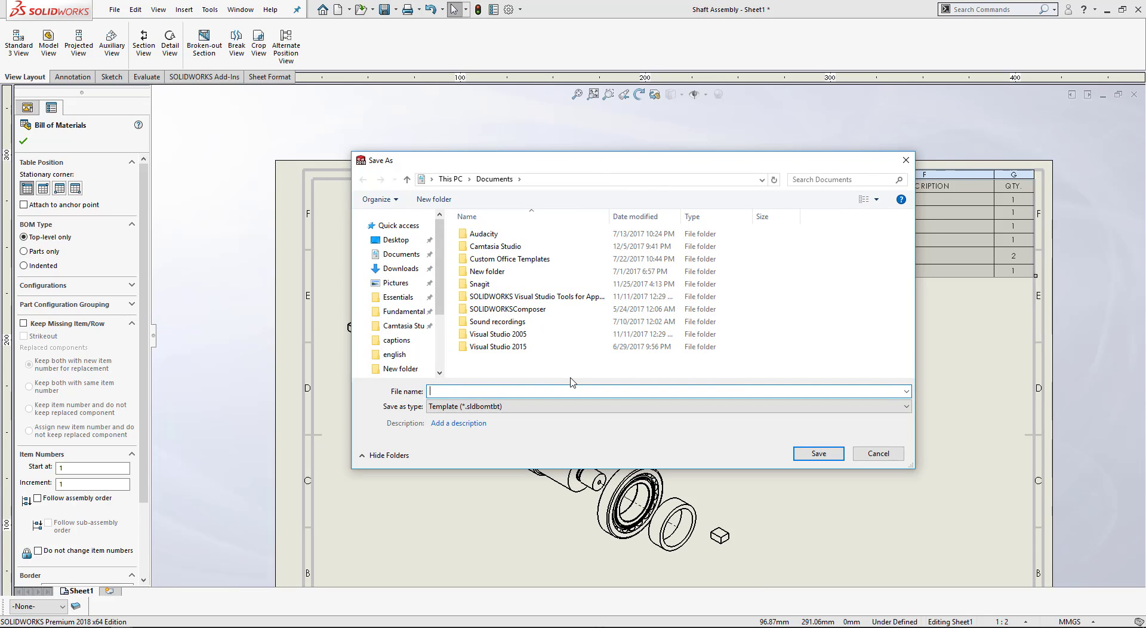
left_click(878, 453)
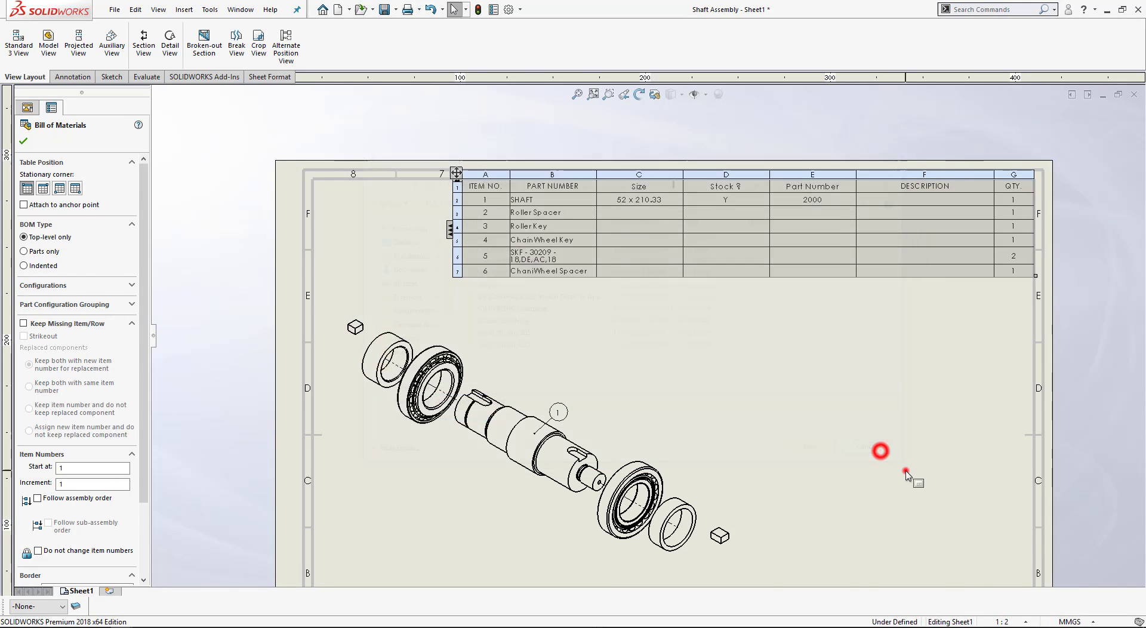
Start a new bill of materials for the exploded view, browse the available table template files, and cancel the insertion.
left_click(470, 182)
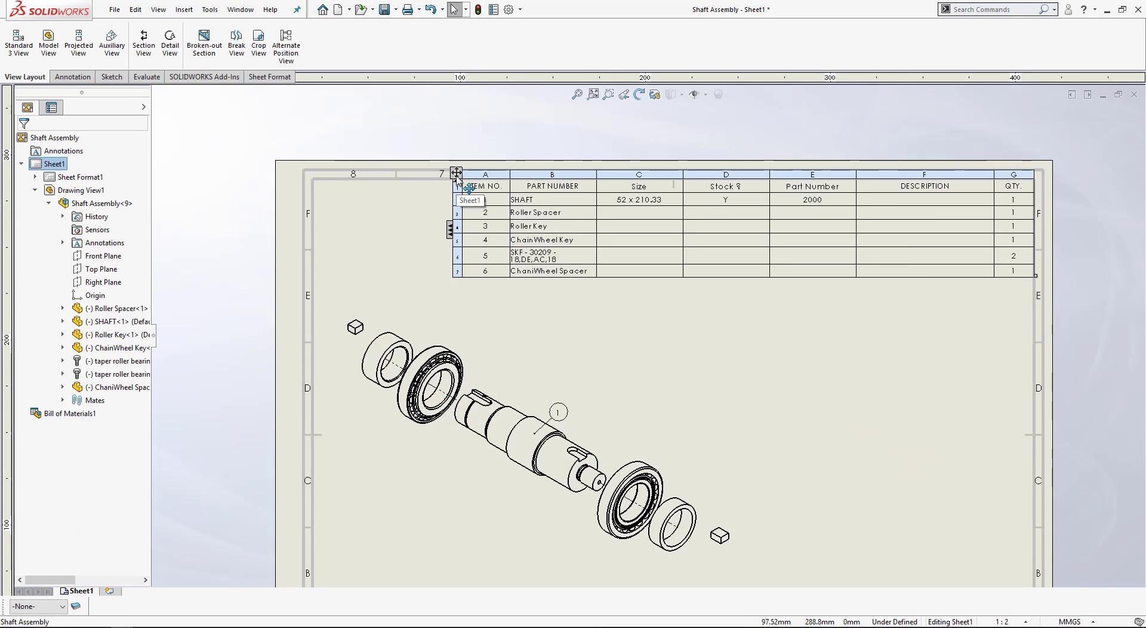
key("s")
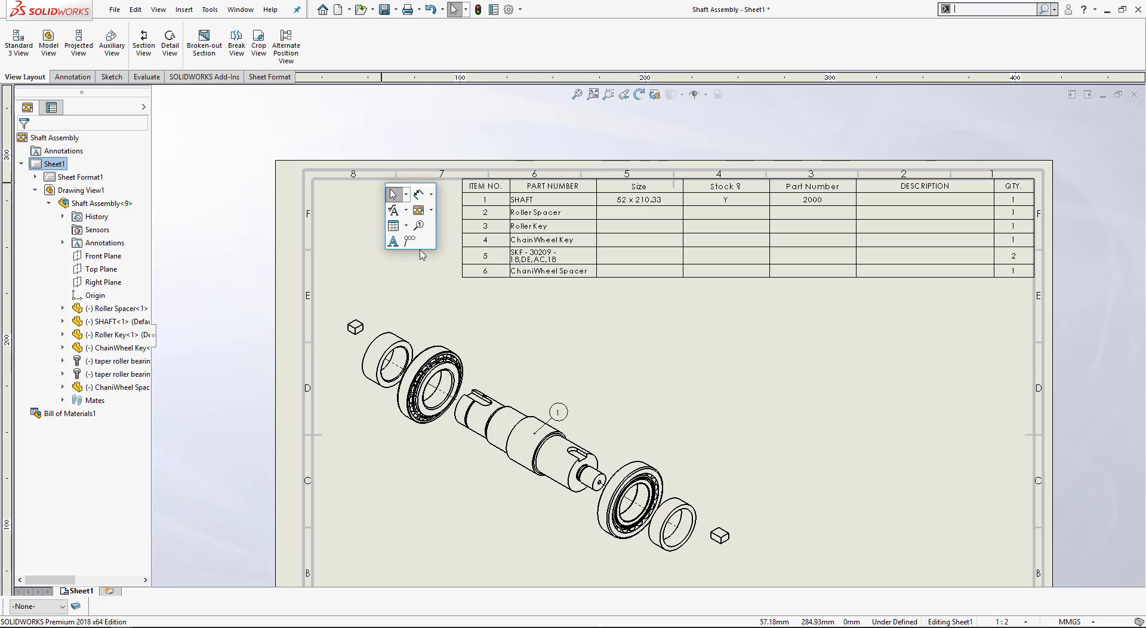
left_click(396, 227)
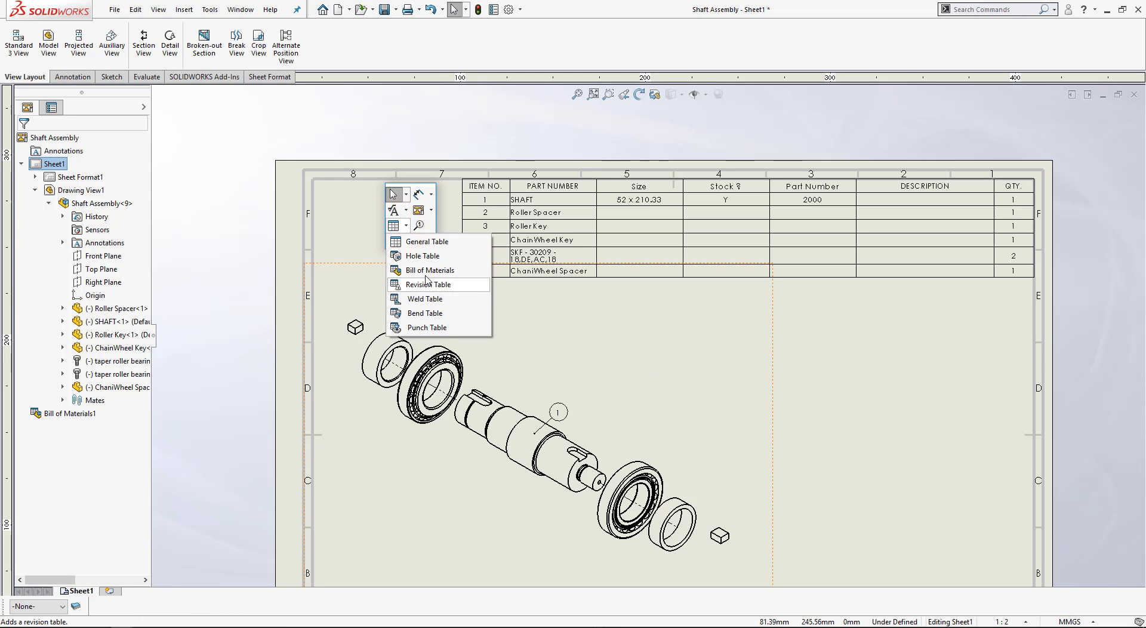
left_click(425, 274)
left_click(473, 352)
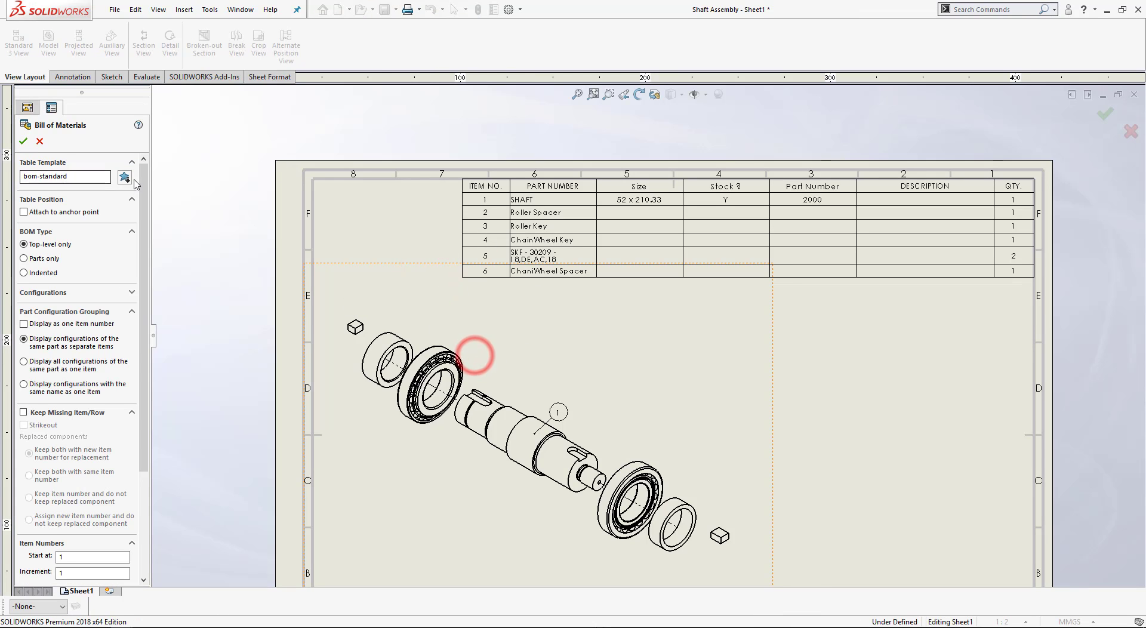
left_click(128, 177)
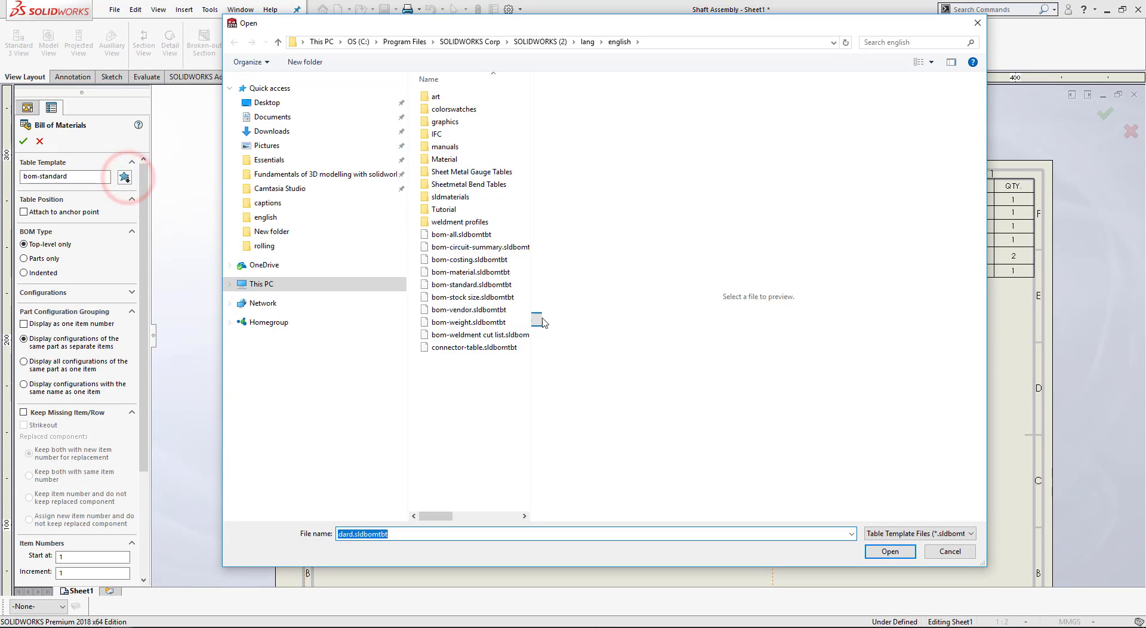
left_click(950, 551)
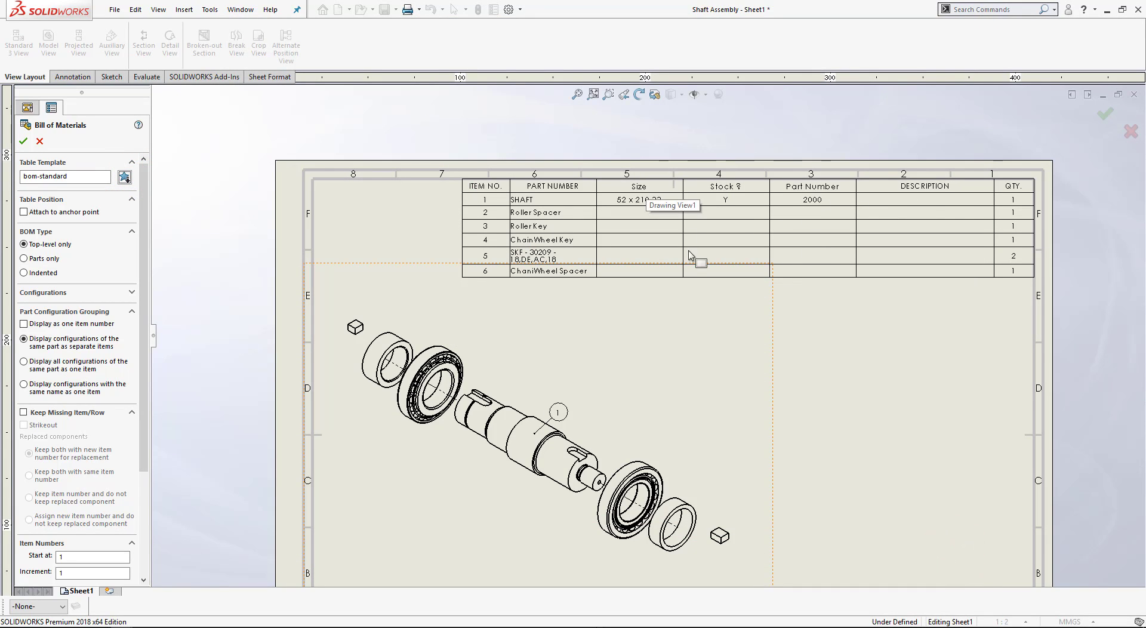
left_click(1131, 131)
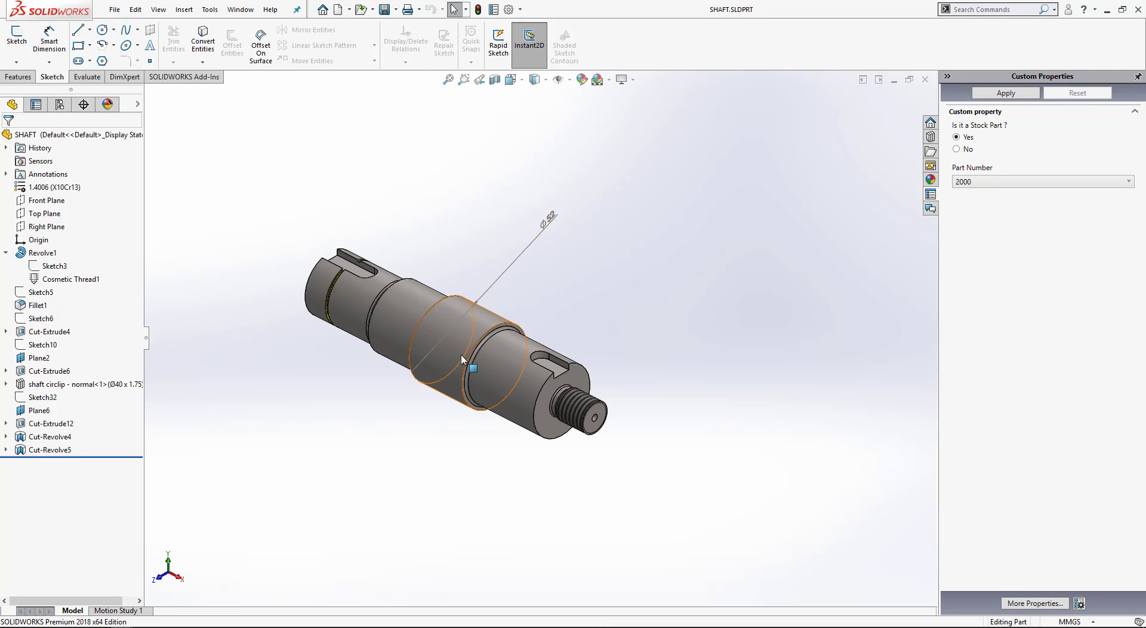
In the SHAFT part's custom properties, set Is it a Stock Part ? to No and examine both numbers of the Size value.
left_click(958, 150)
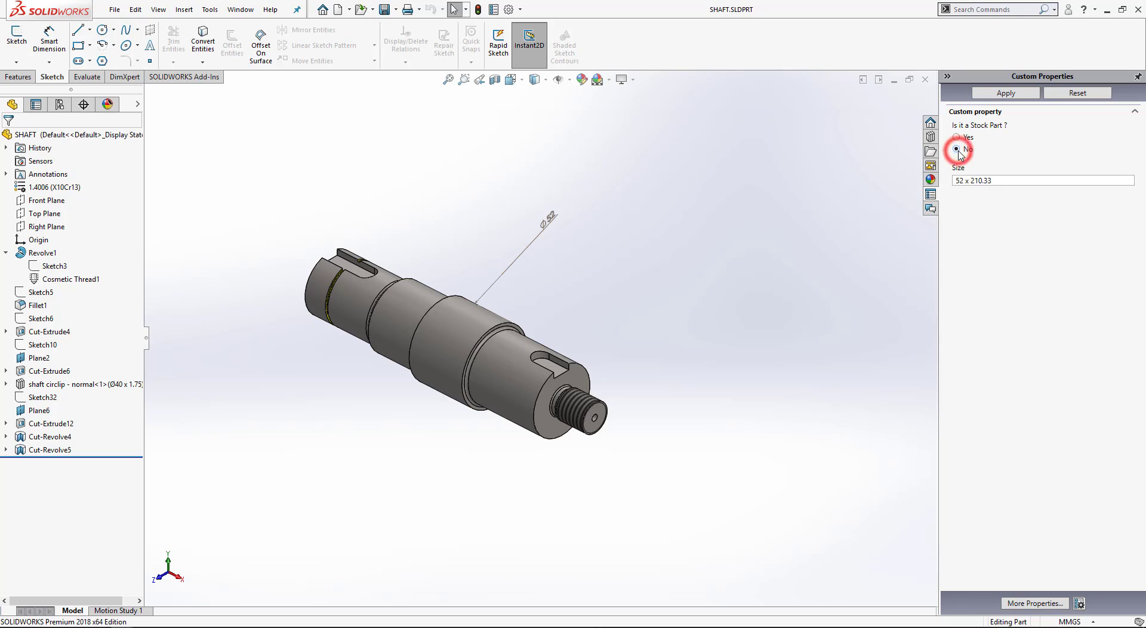
double_click(994, 182)
double_click(962, 182)
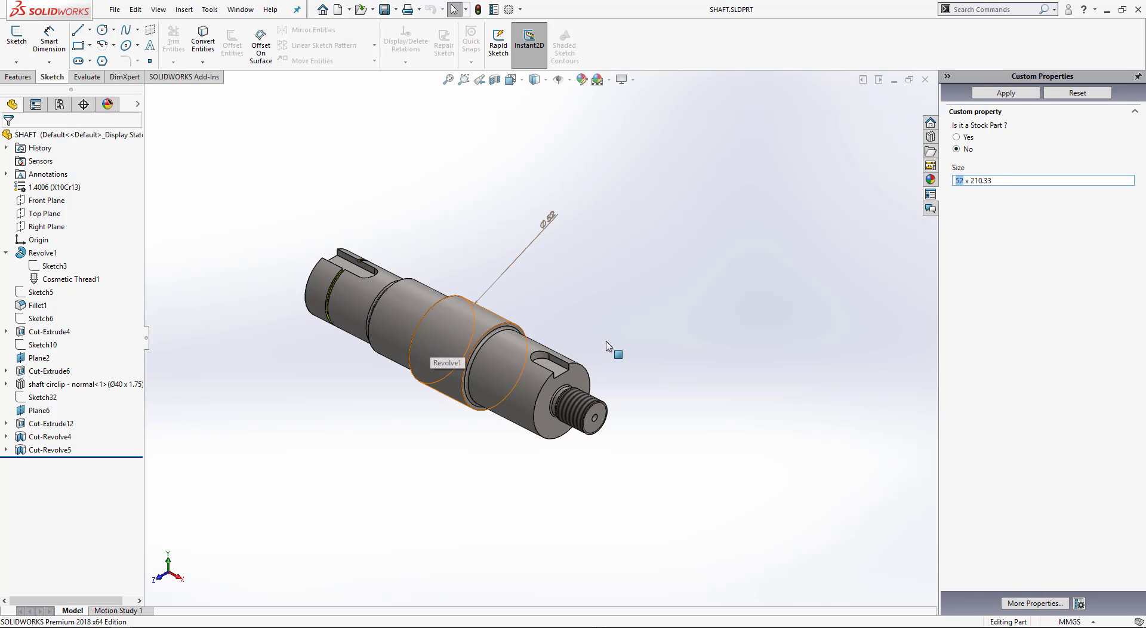
double_click(978, 181)
double_click(985, 180)
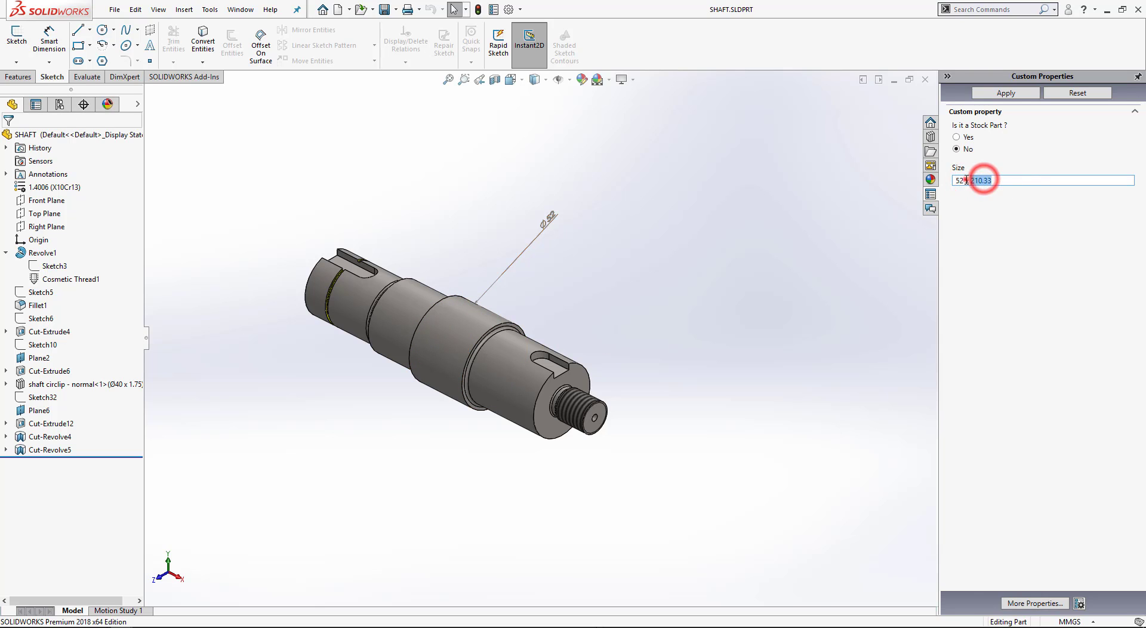
double_click(964, 180)
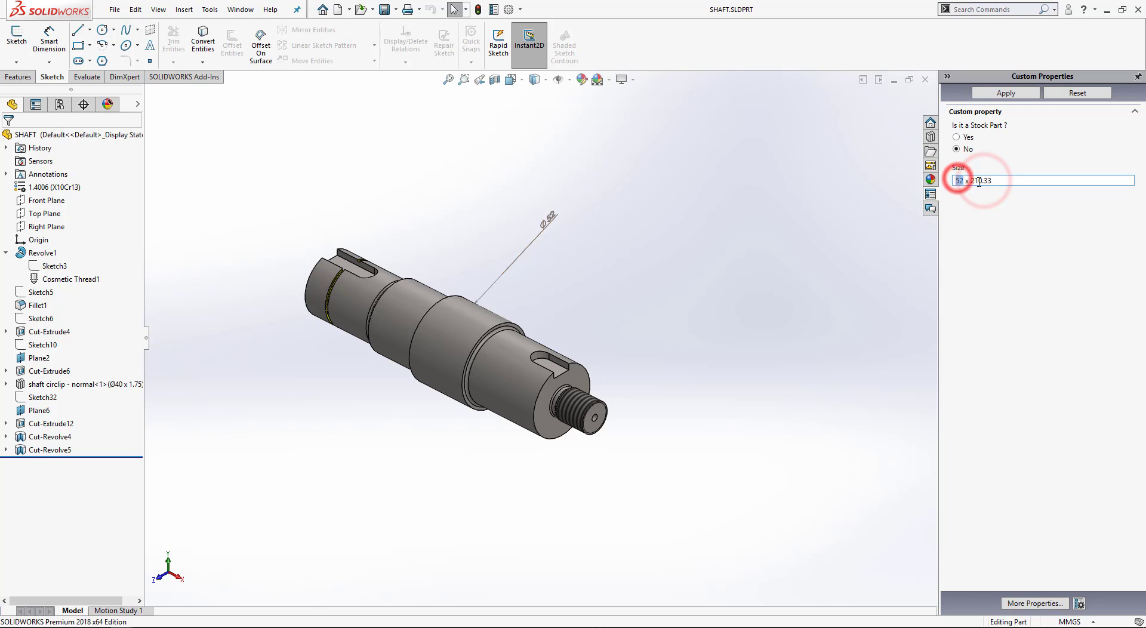
left_click(1015, 181)
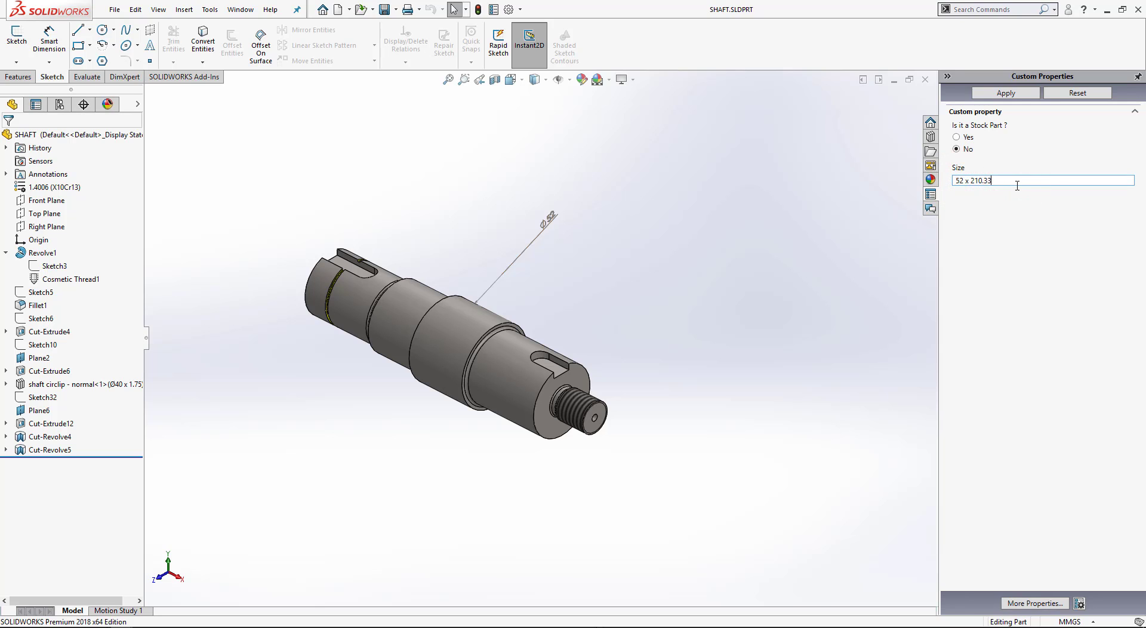
Lengthen the shaft's 40 mm middle section to 40+50 mm and save the pending custom property changes.
double_click(453, 347)
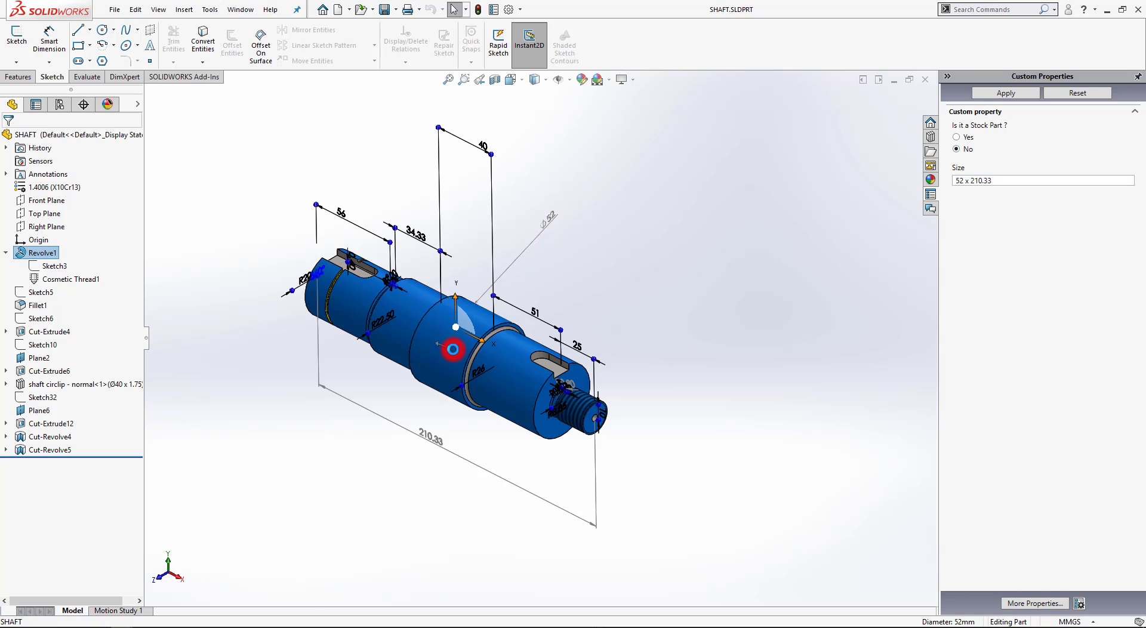
left_click(484, 144)
left_click(496, 144)
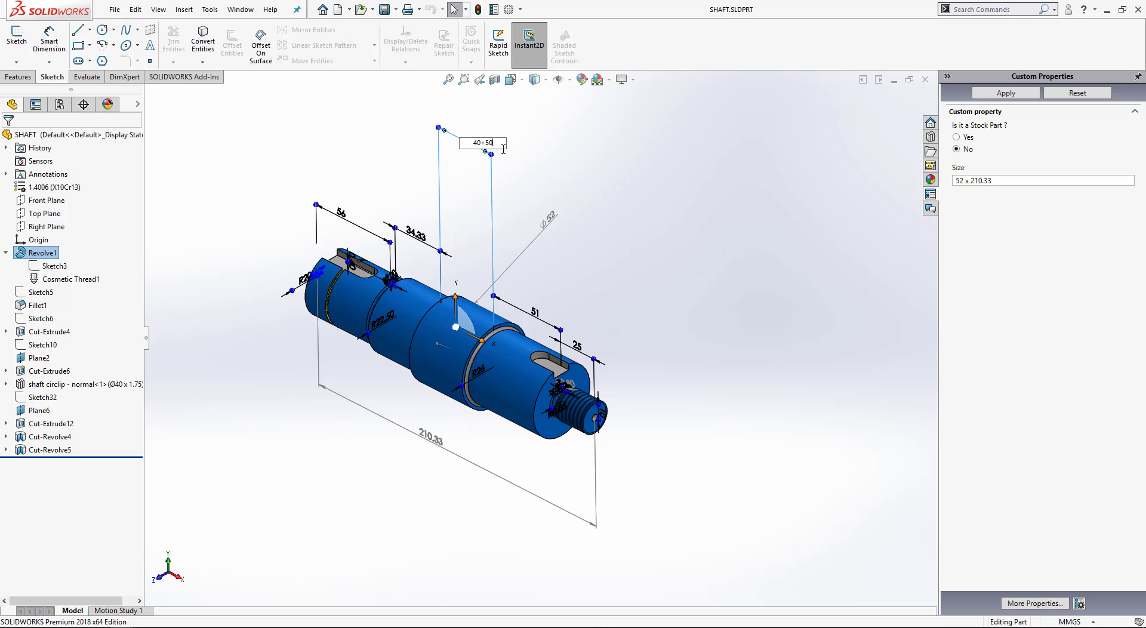
key("Return")
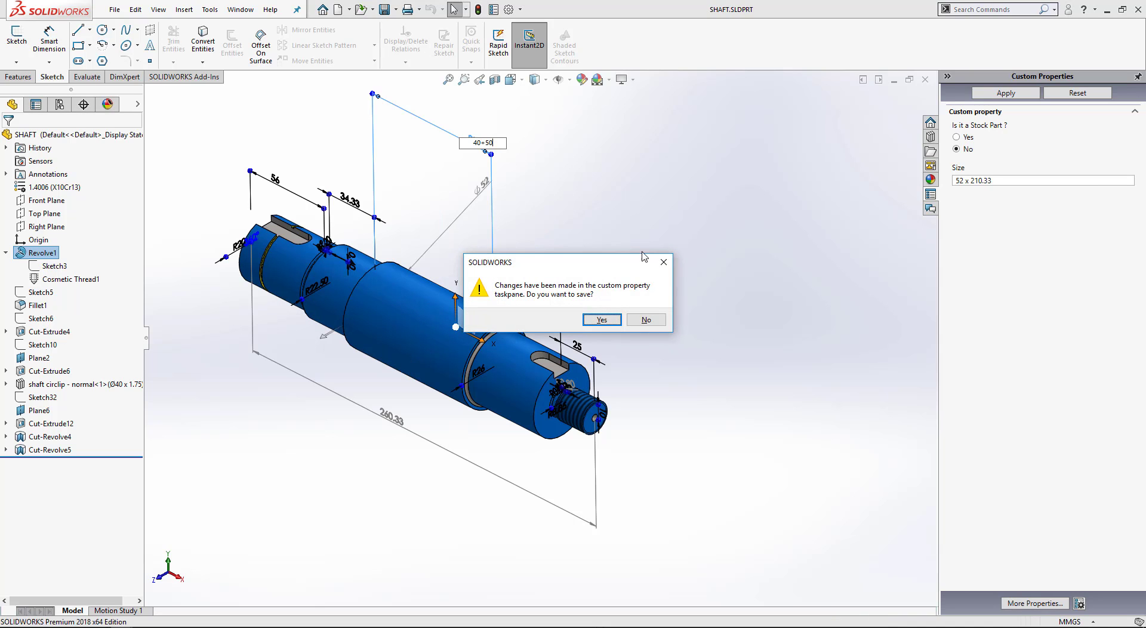
left_click_drag(562, 261, 591, 199)
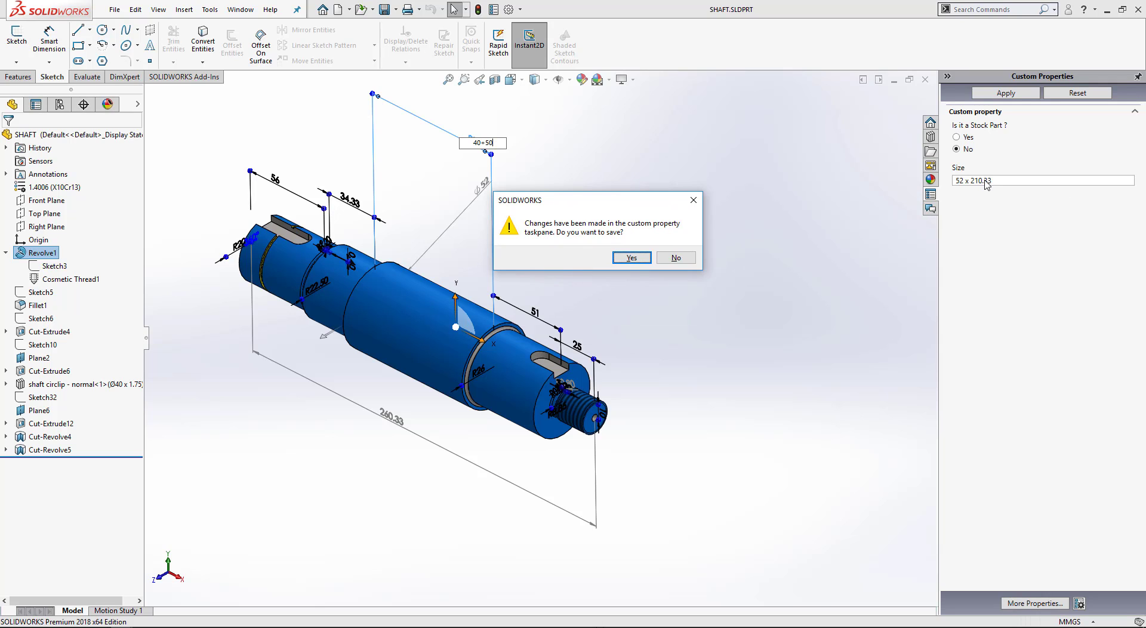
left_click(627, 258)
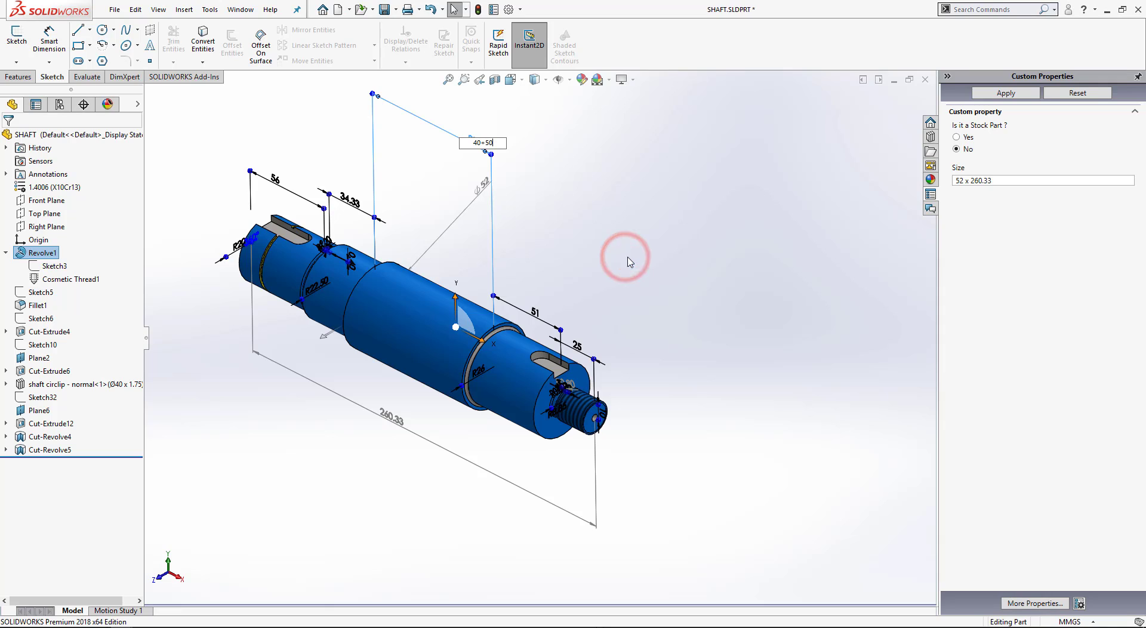
Check the length in the shaft's Size property, deselect the revolved feature, and apply the custom properties.
double_click(985, 180)
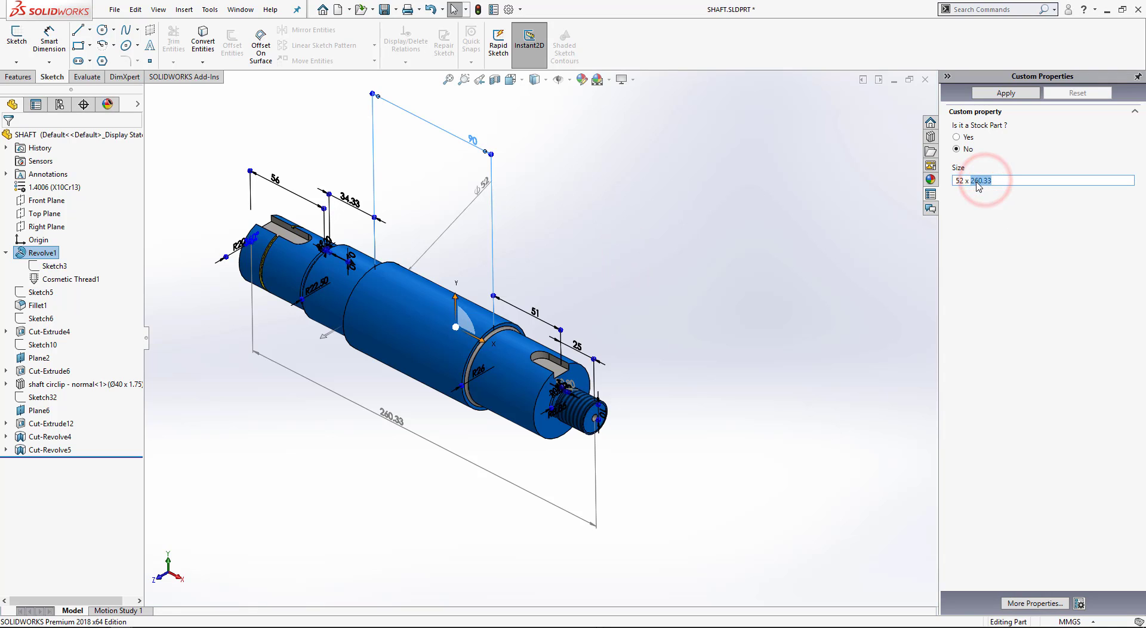
double_click(978, 181)
double_click(979, 180)
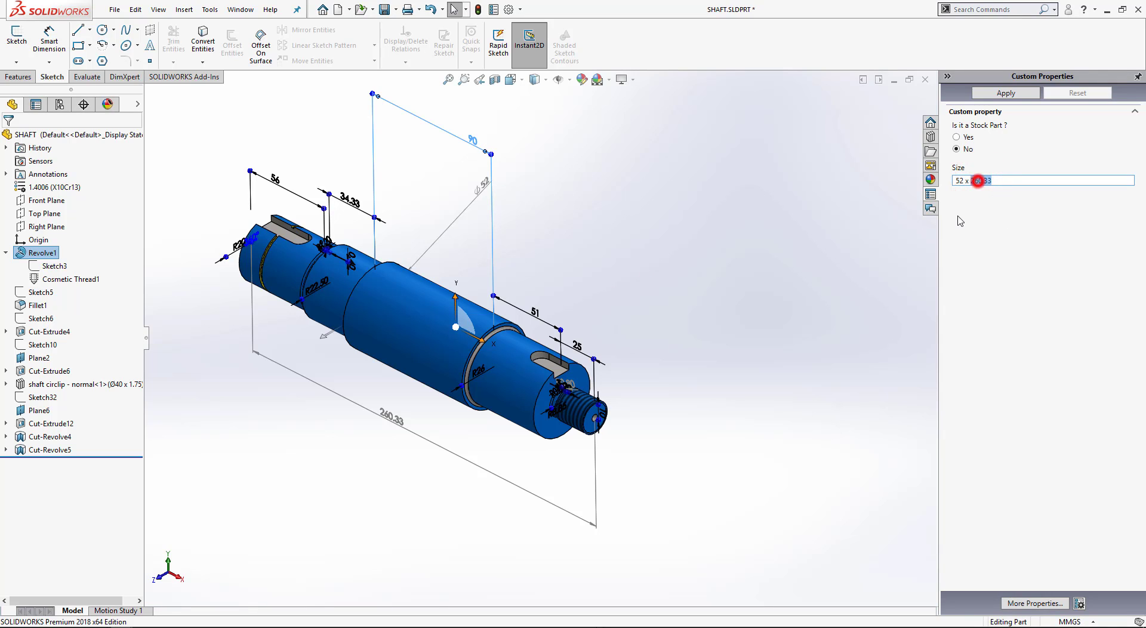
left_click(1018, 178)
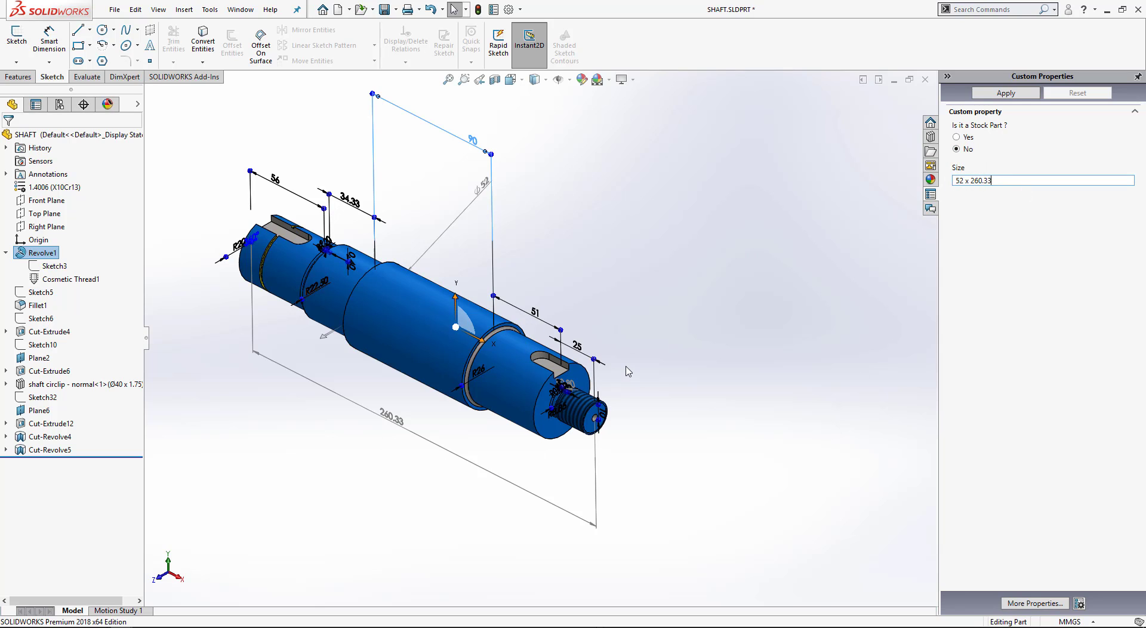
left_click(729, 330)
left_click(1006, 93)
left_click(800, 223)
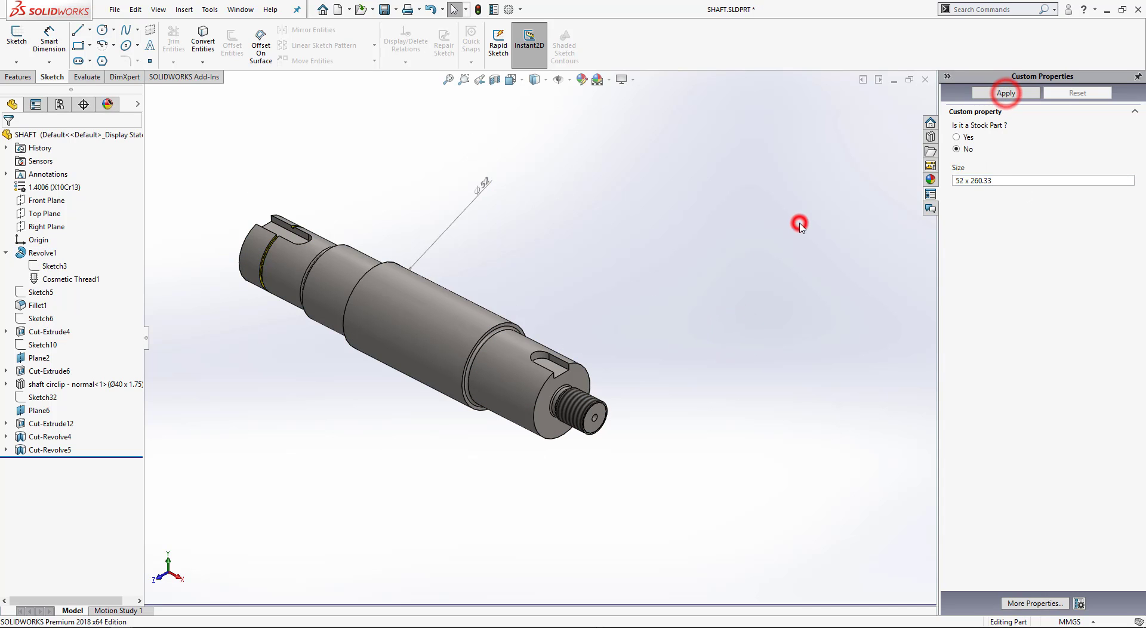
Return to the Shaft Assembly drawing and check the shaft's Size and Stock ? entries in the bill of materials.
key("ctrl+Tab")
left_click(574, 331)
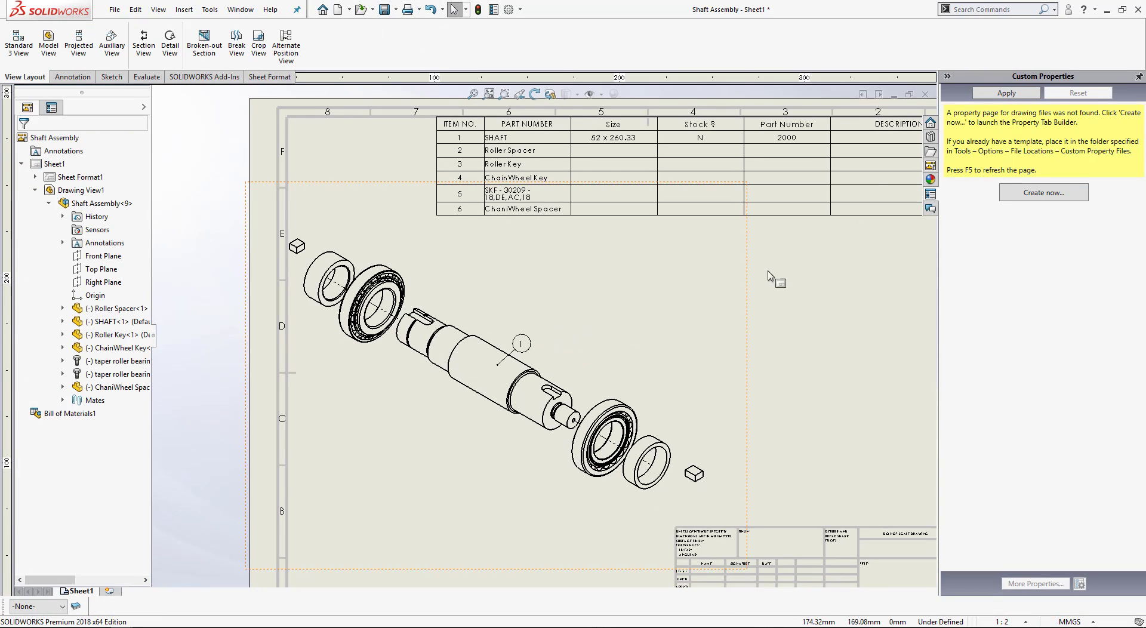
left_click(797, 275)
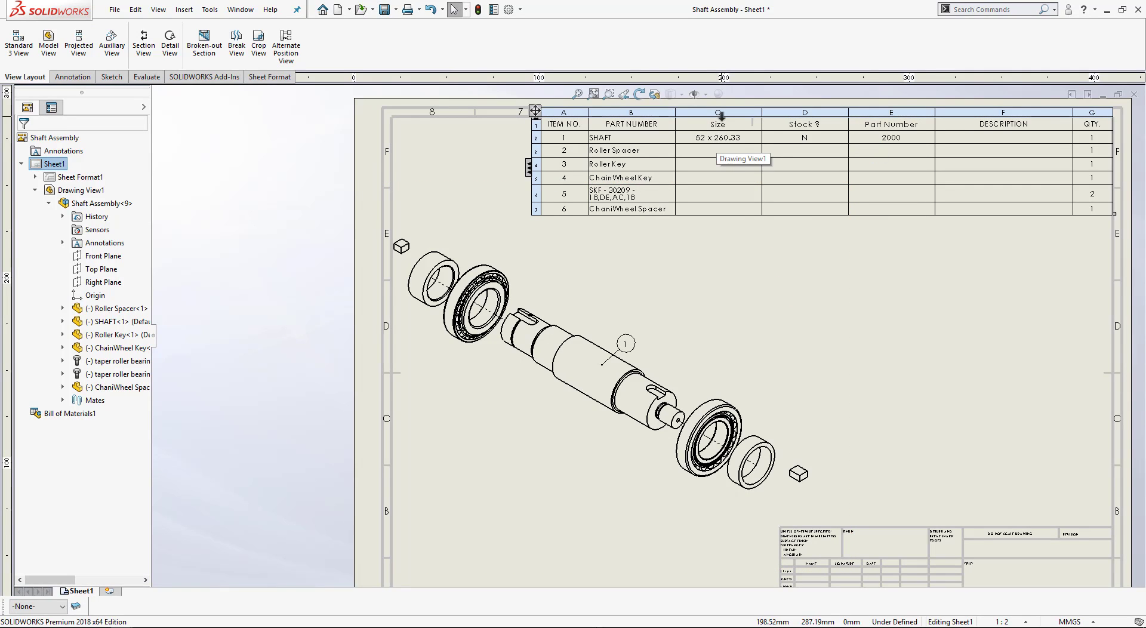
left_click(722, 114)
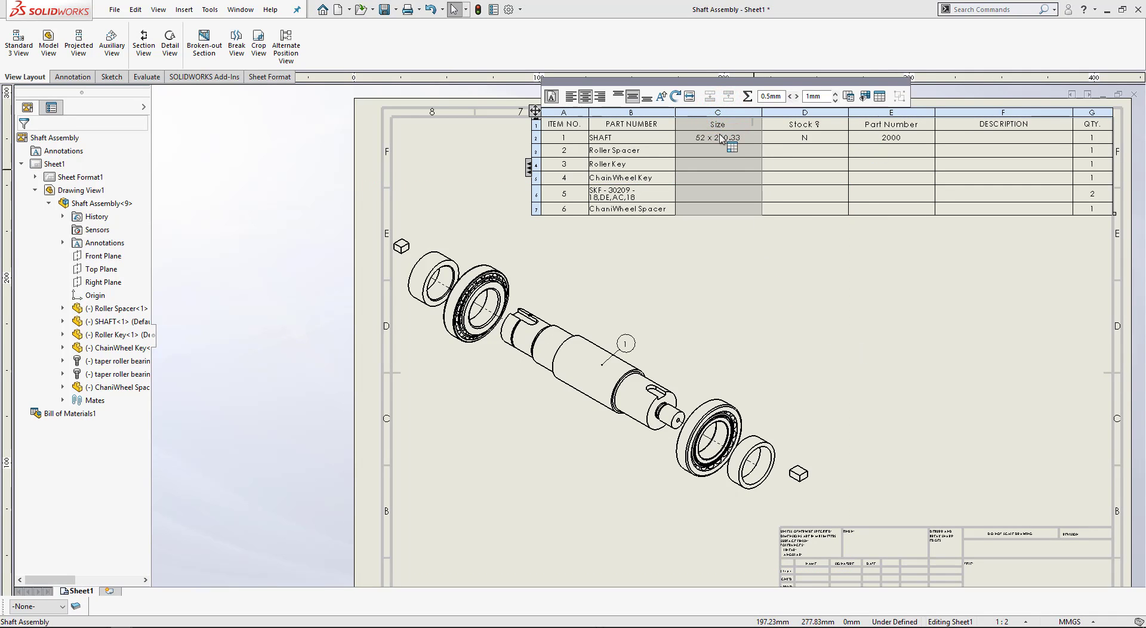
left_click(982, 350)
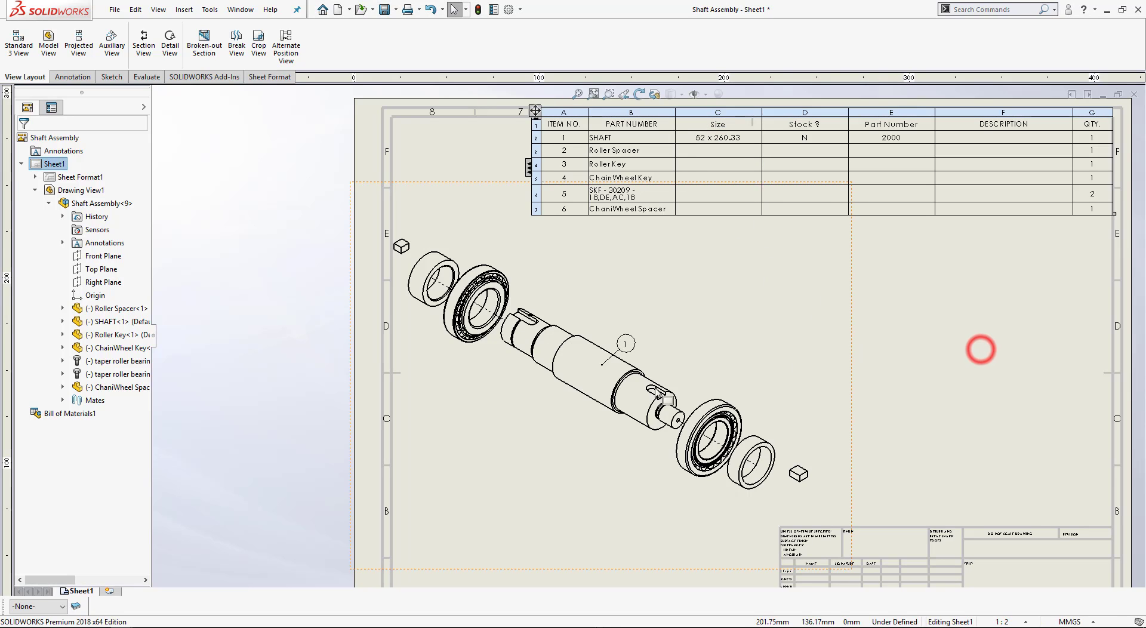
key("ctrl+F1")
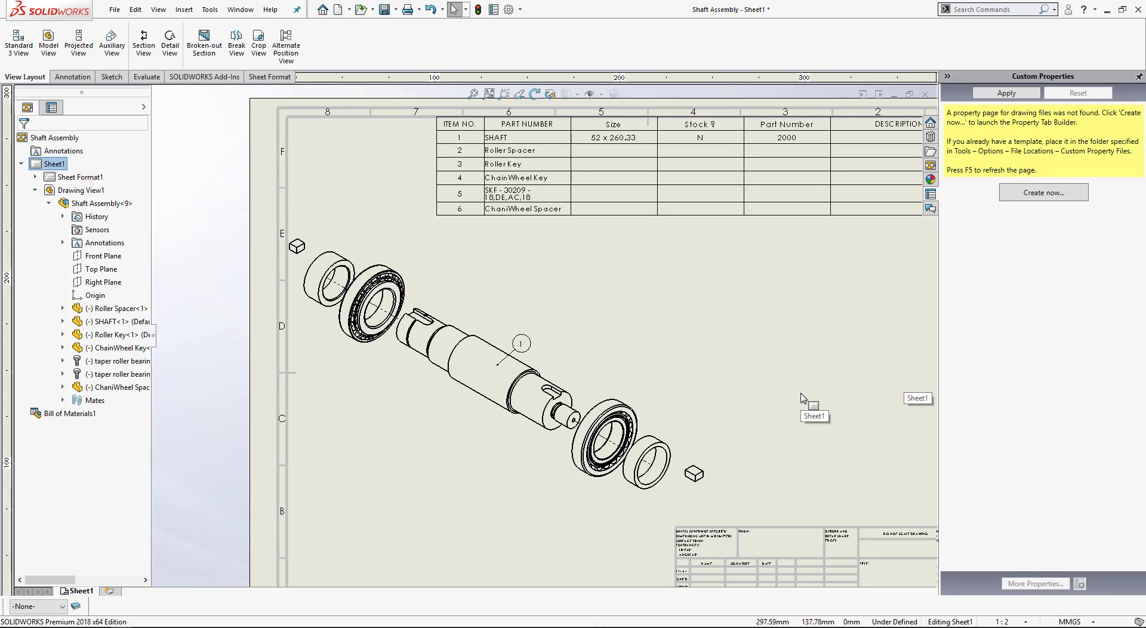
key("ctrl+F1")
key("ctrl+F1")
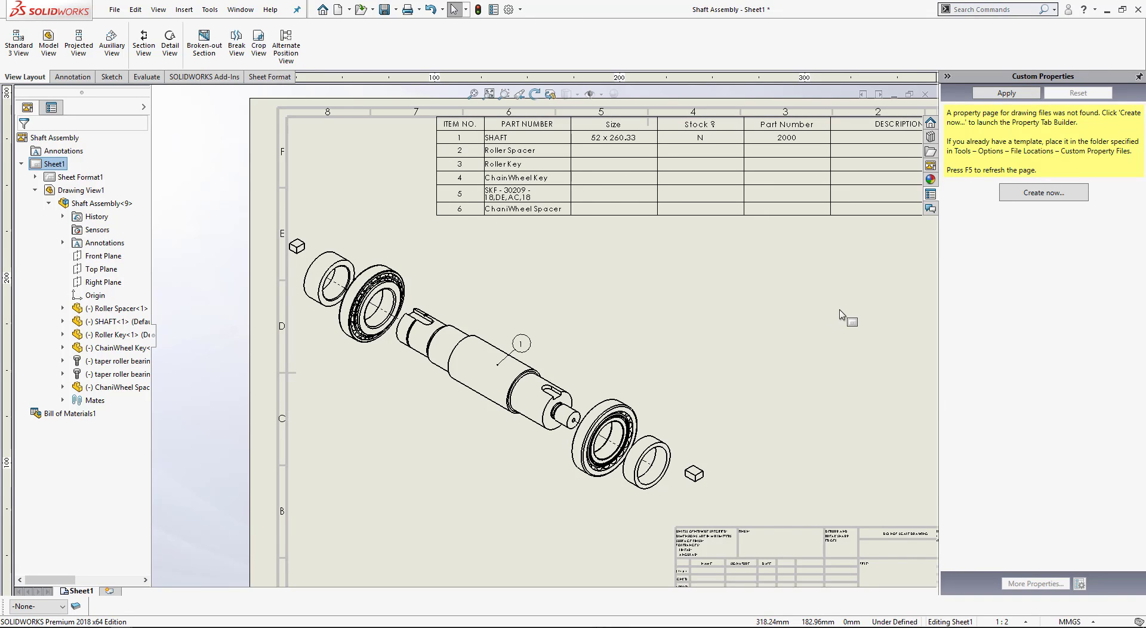
Hide the Task Pane in the Shaft Assembly drawing and turn its display back on.
key("ctrl+F1")
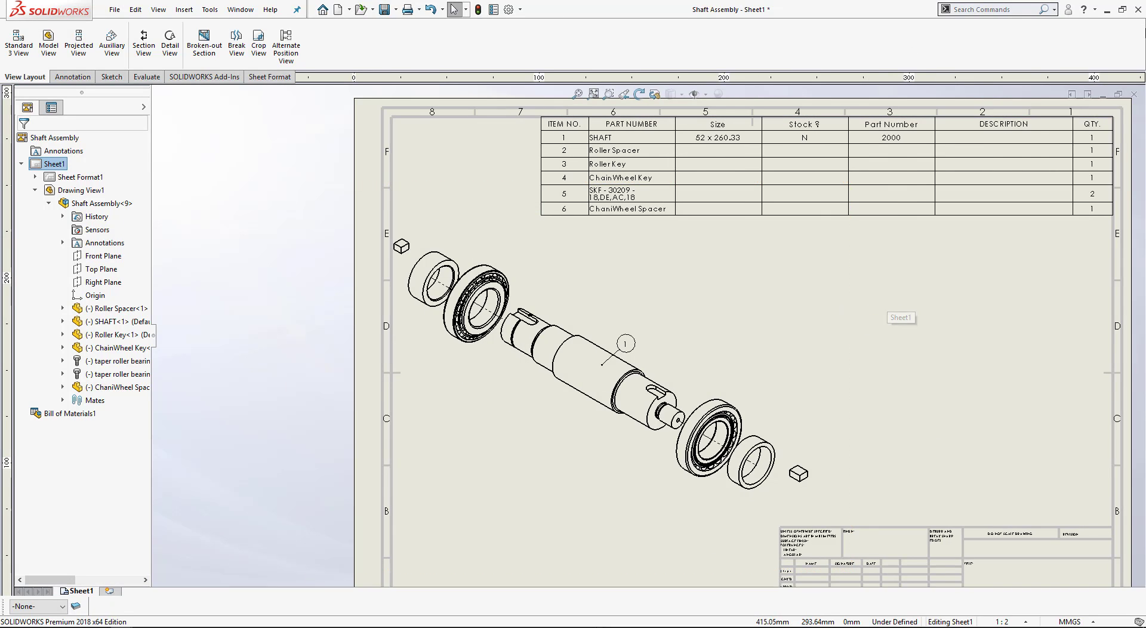
right_click(1109, 28)
left_click(1048, 263)
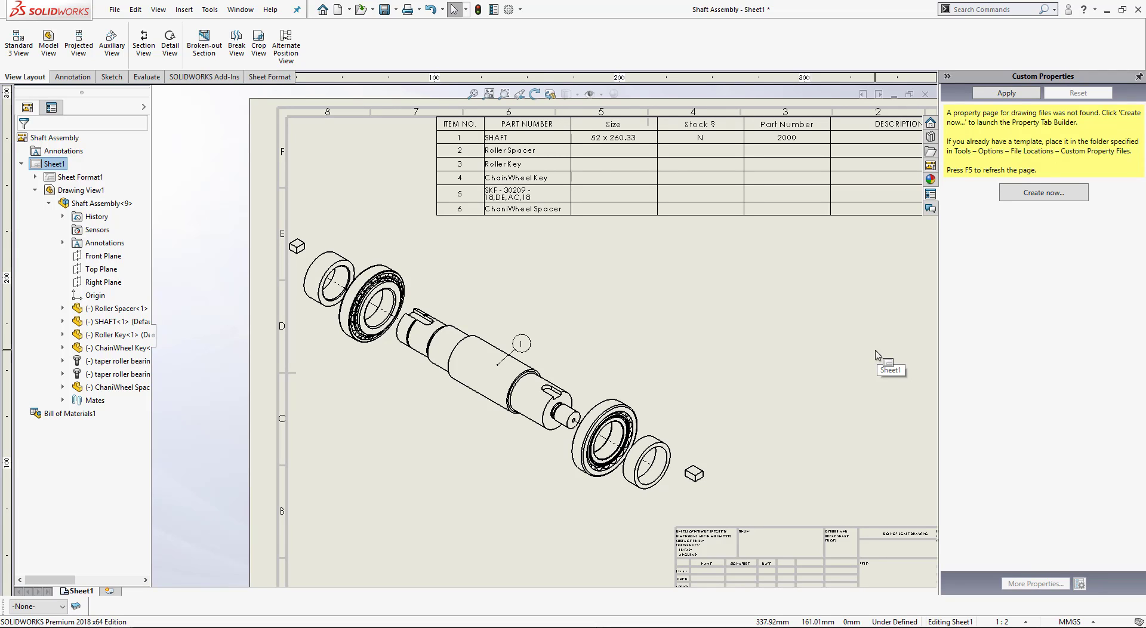
Toggle the Task Pane off, on and off again, leaving it hidden beside the drawing sheet.
left_click(876, 354)
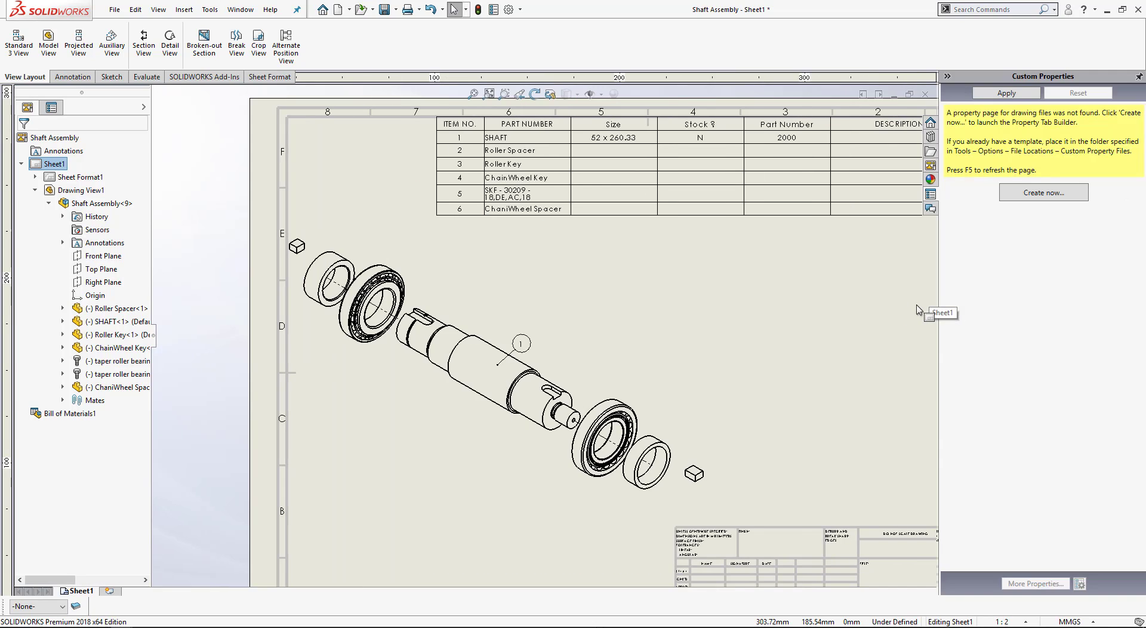
left_click(940, 302)
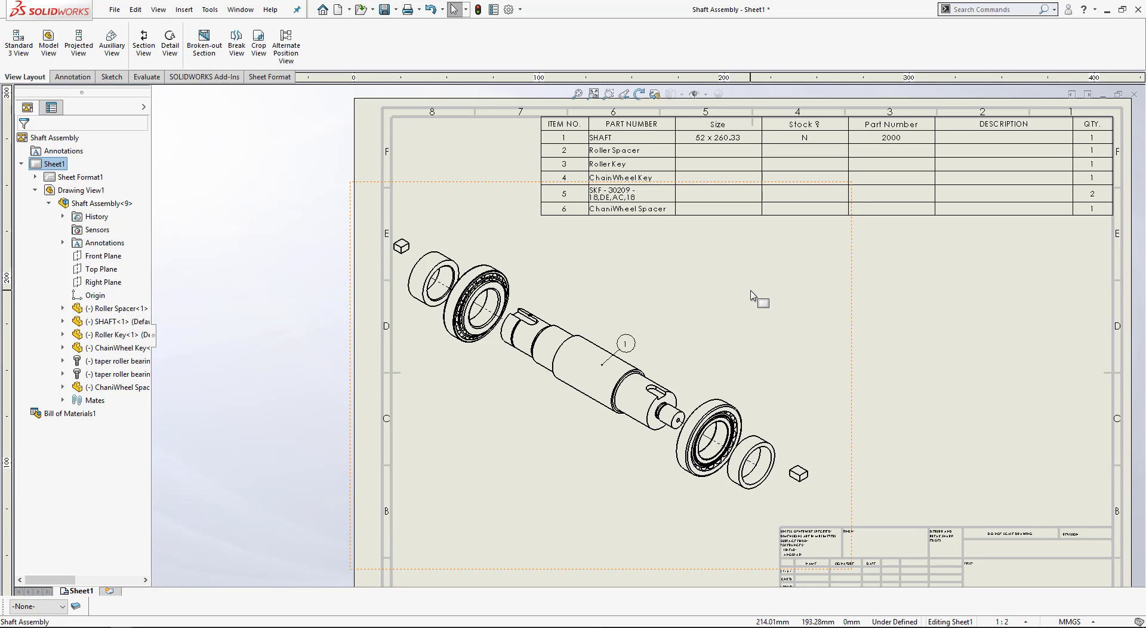
key("ctrl+F1")
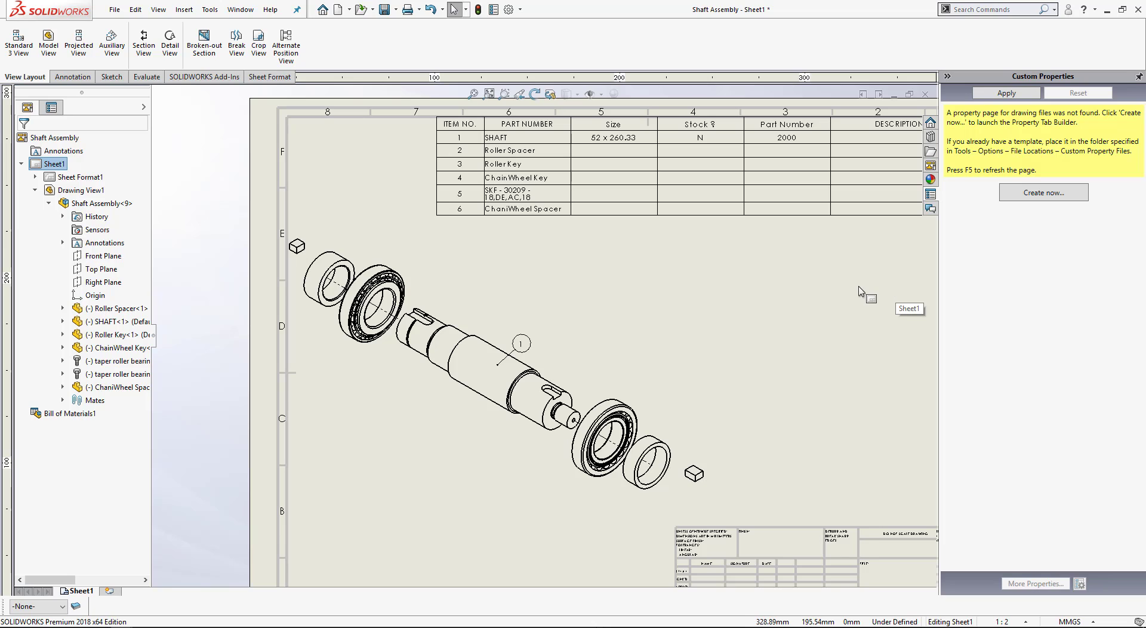
key("ctrl+F1")
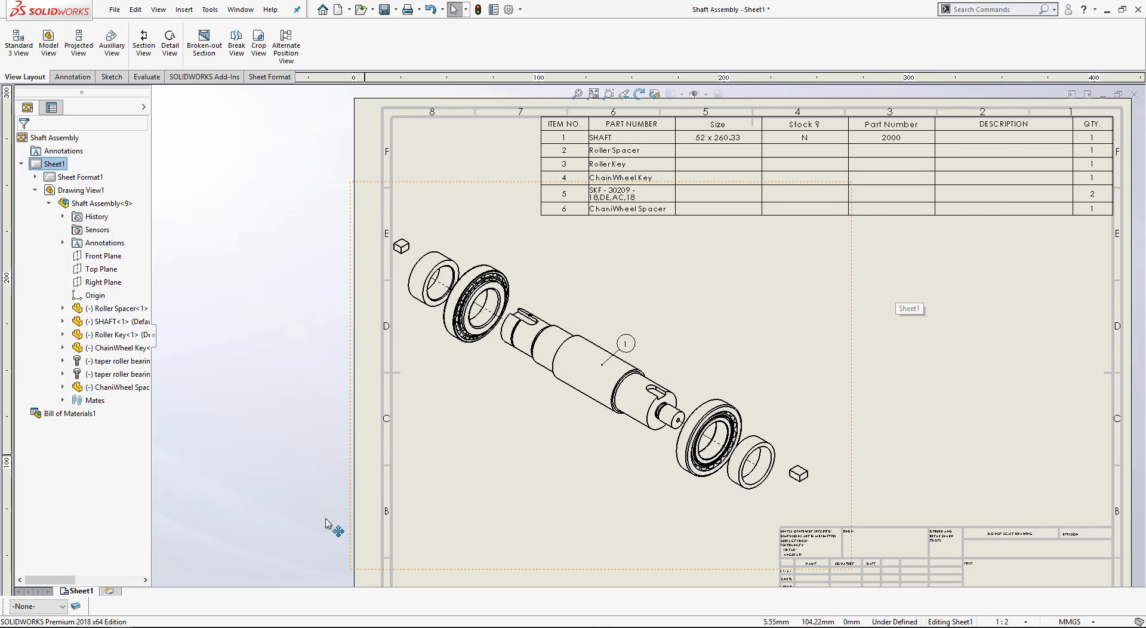
Switch to File Explorer, apply Show hidden files, folders, and drives in the folder options, and return to the Shaft Assembly drawing.
left_click(146, 627)
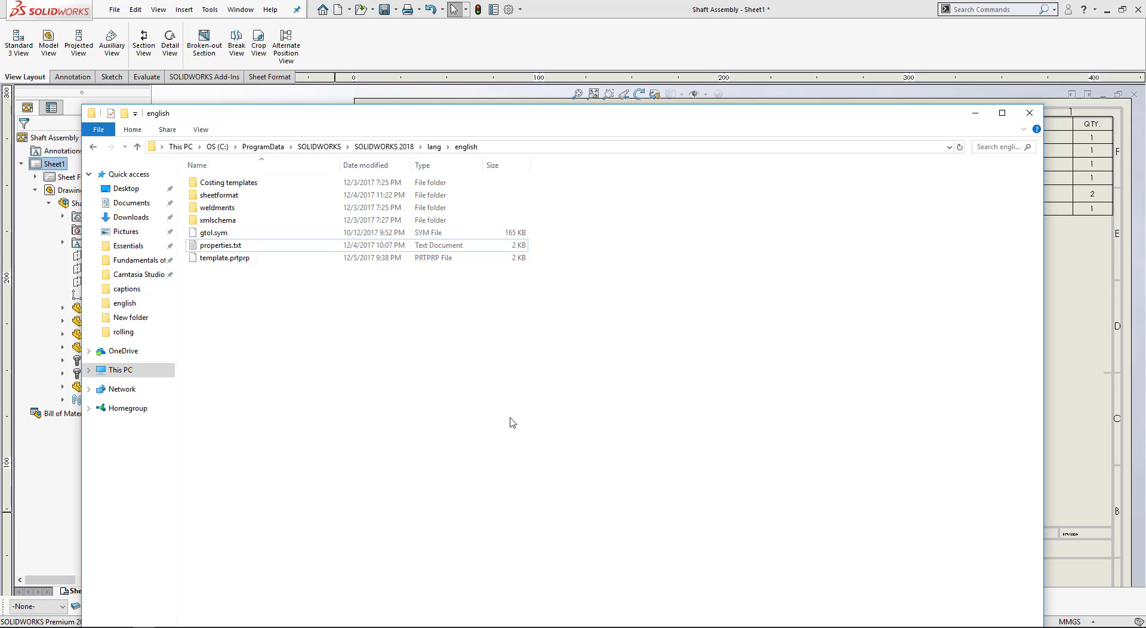
left_click(101, 131)
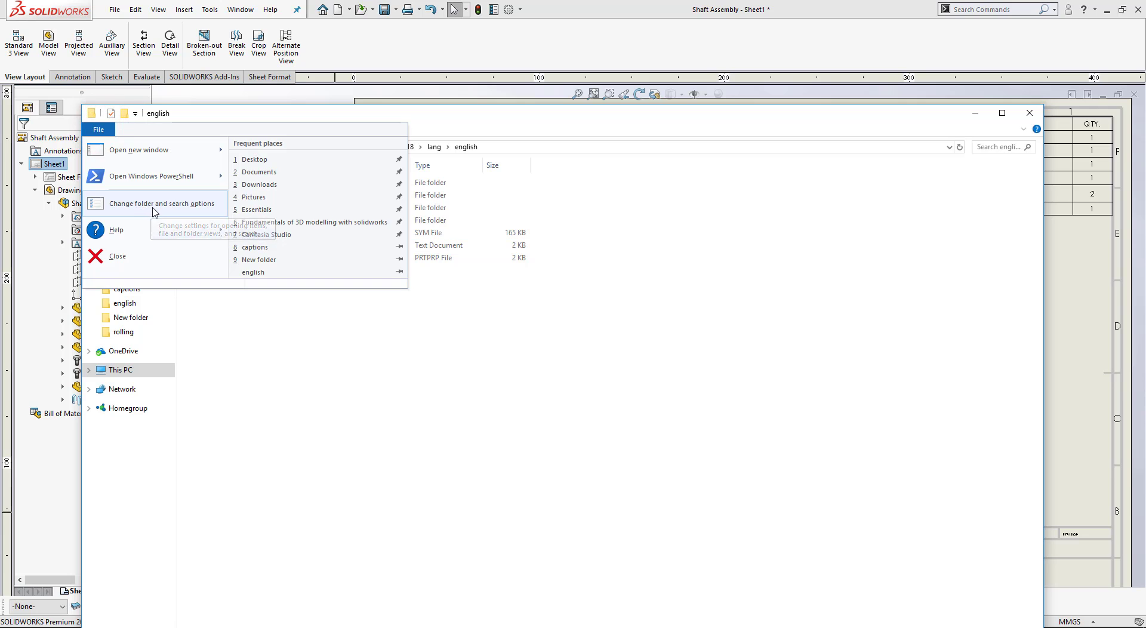
left_click(159, 208)
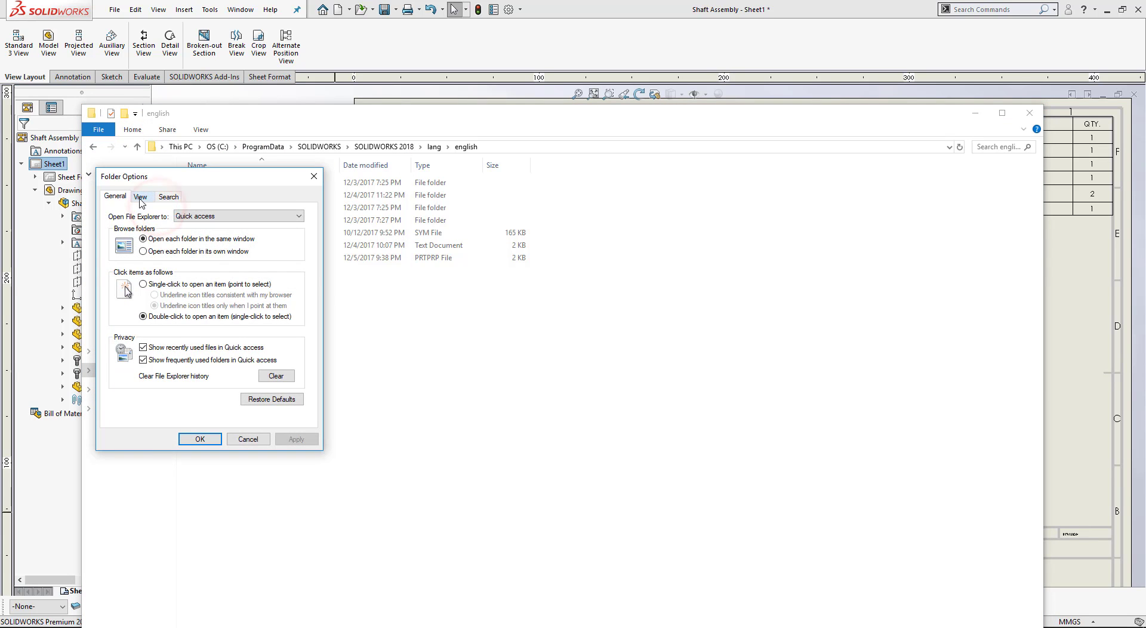
left_click(140, 197)
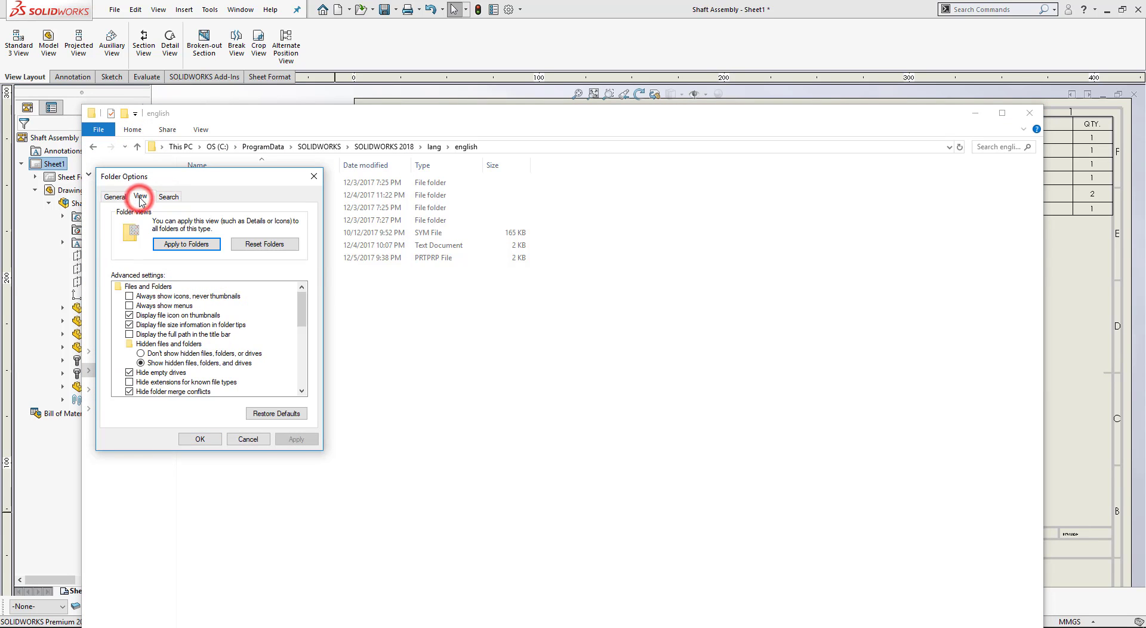
left_click(140, 363)
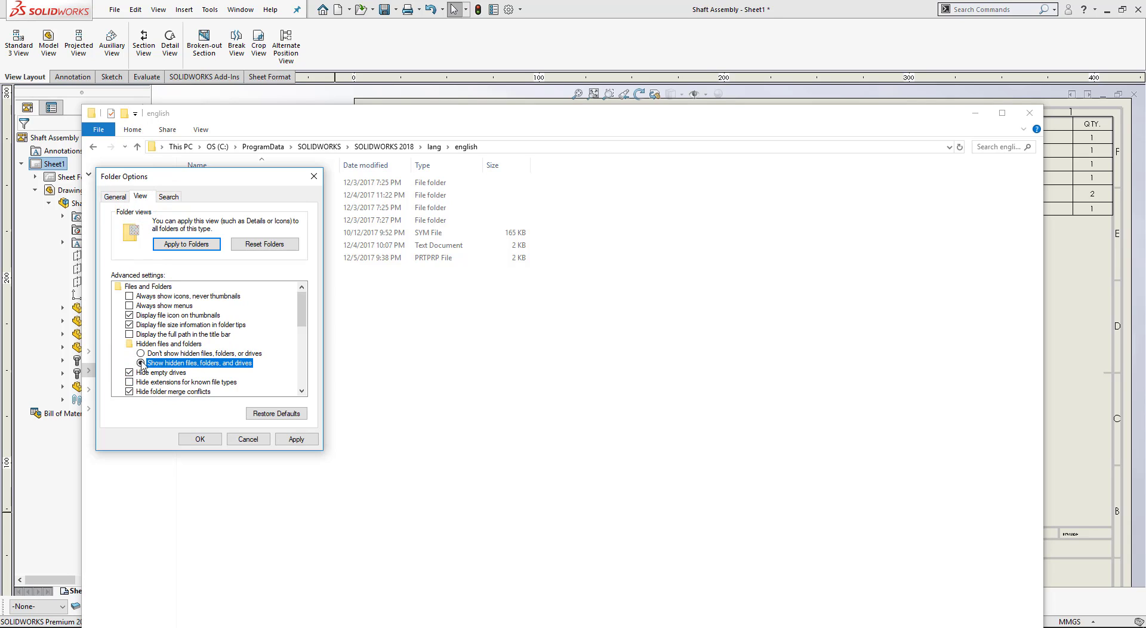
left_click(292, 439)
left_click(204, 438)
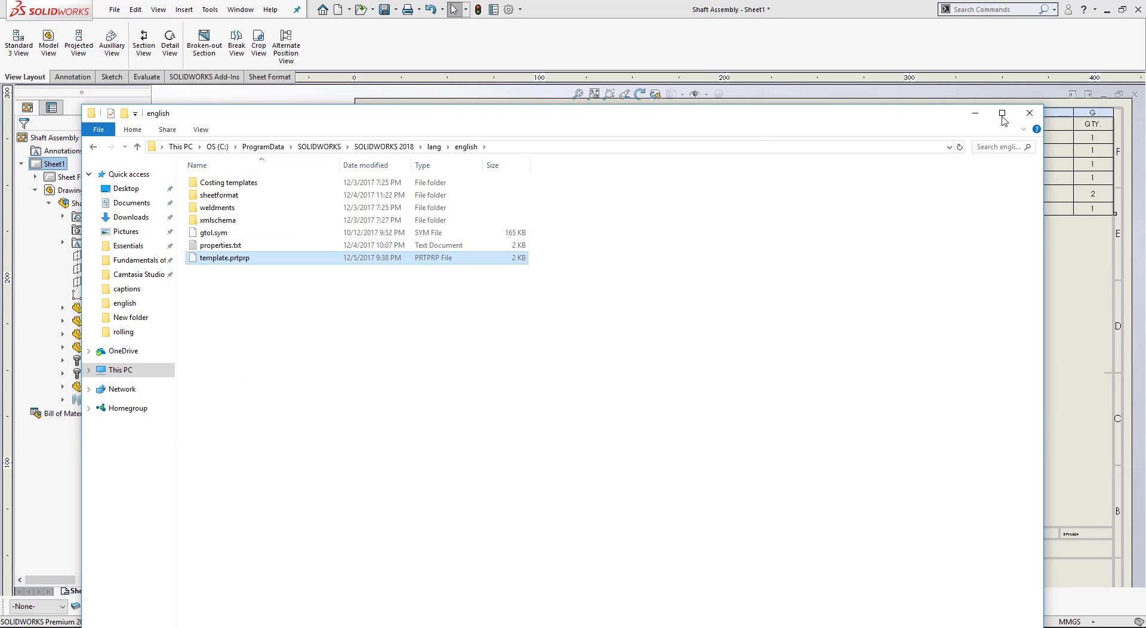
left_click(975, 113)
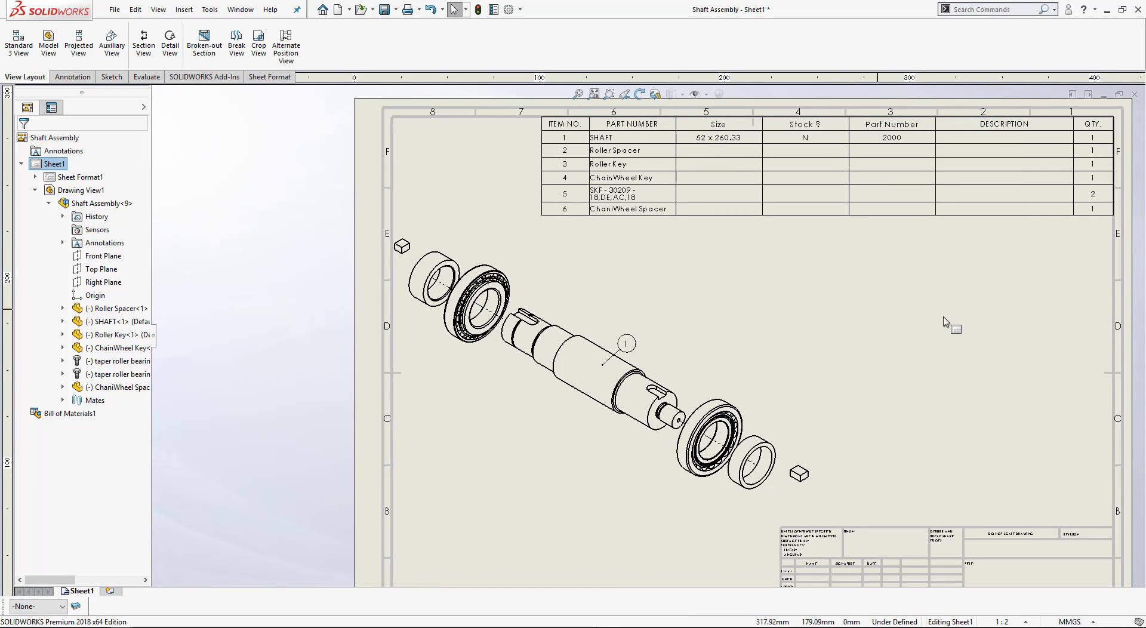
mouse_move(811, 415)
middle_mouse_down()
mouse_move(890, 310)
mouse_move(801, 463)
middle_mouse_up()
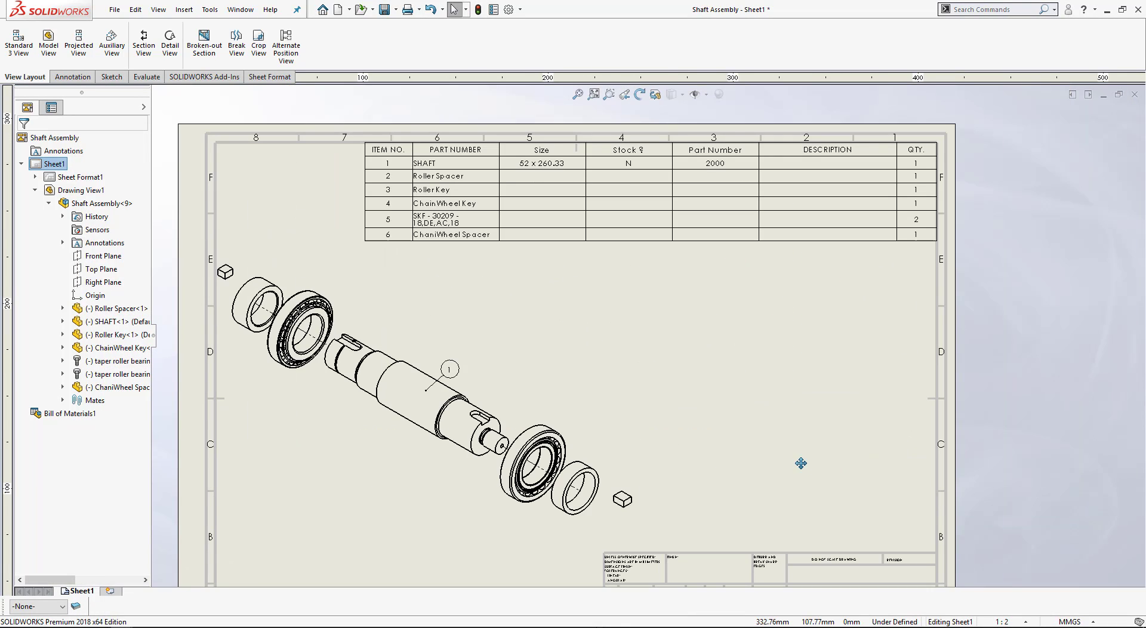